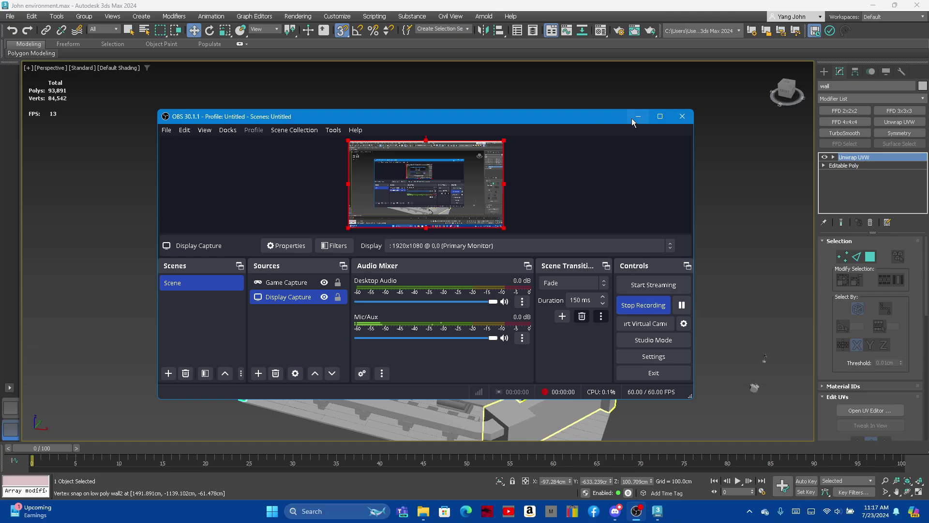
Step: Browse the scene object list, then Shift-drag the wall left to clone it as wall003
{"action": "left_click", "coordinate": [638, 117]}
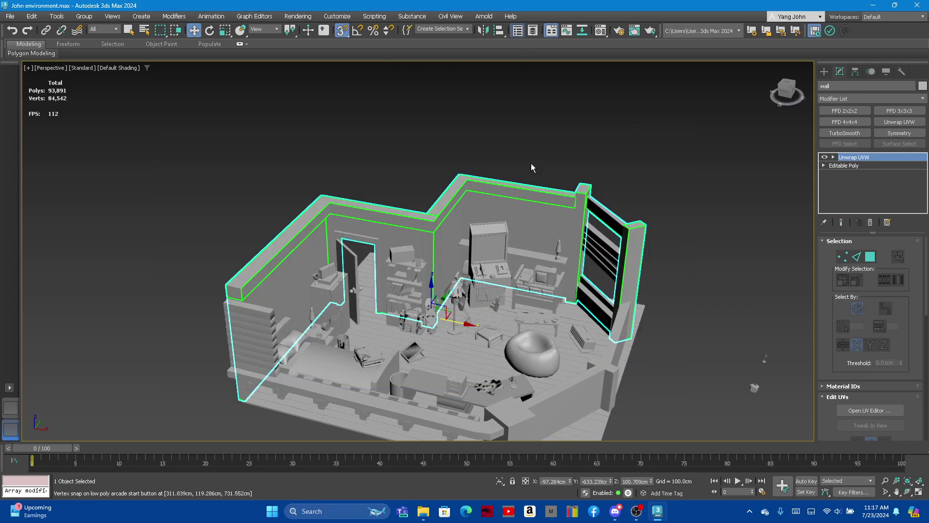
{"action": "key", "text": "h"}
{"action": "scroll", "coordinate": [639, 213], "scroll_direction": "down", "scroll_amount": 3}
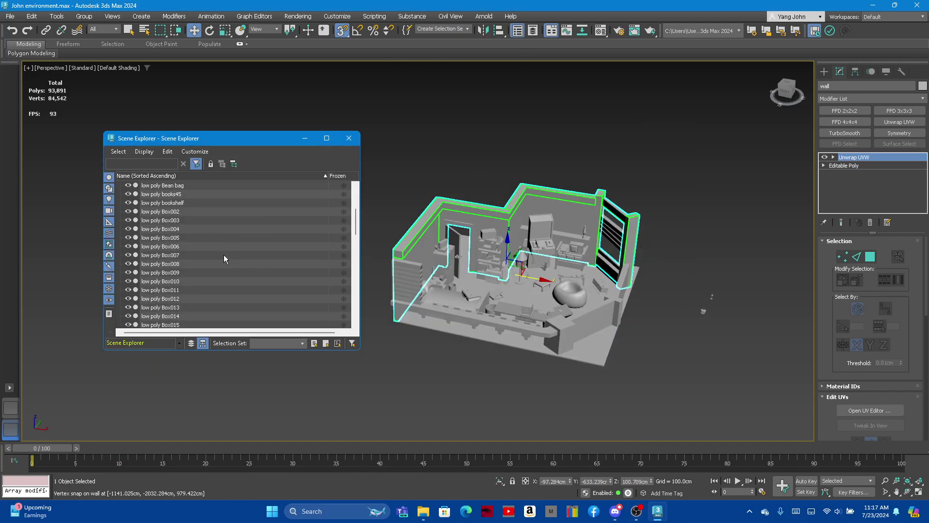
{"action": "scroll", "coordinate": [224, 271], "scroll_direction": "down", "scroll_amount": 5}
{"action": "scroll", "coordinate": [225, 283], "scroll_direction": "down", "scroll_amount": 5}
{"action": "scroll", "coordinate": [221, 274], "scroll_direction": "down", "scroll_amount": 5}
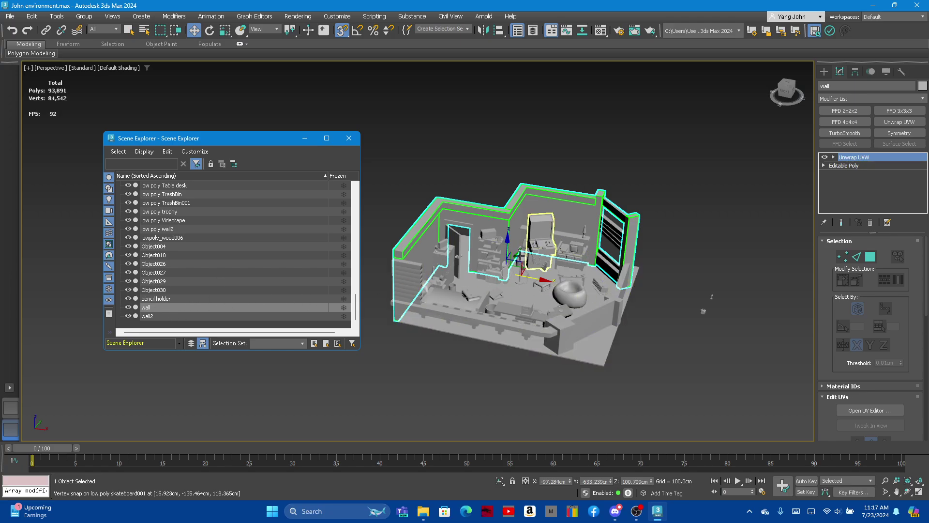
{"action": "scroll", "coordinate": [448, 226], "scroll_direction": "up", "scroll_amount": 3}
{"action": "scroll", "coordinate": [713, 242], "scroll_direction": "down", "scroll_amount": 3}
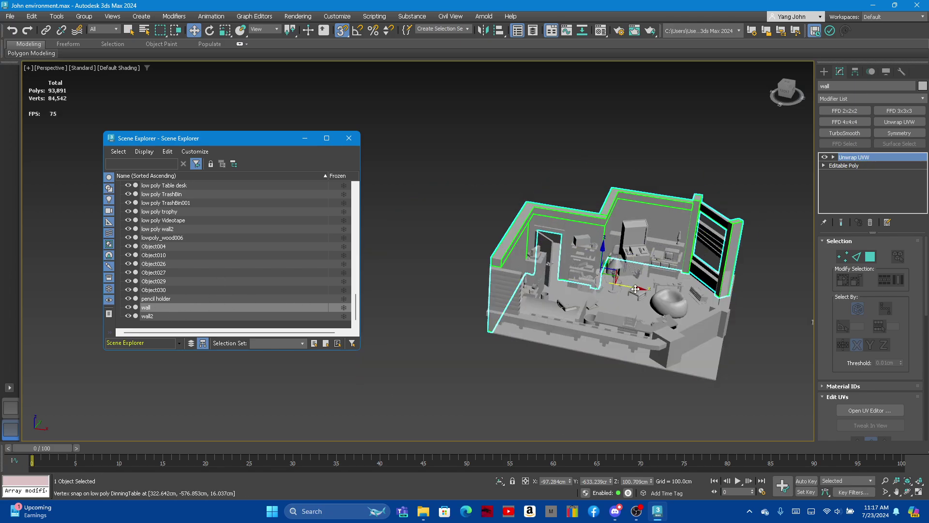
{"action": "left_click_drag", "start_coordinate": [635, 288], "coordinate": [440, 281], "text": "shift"}
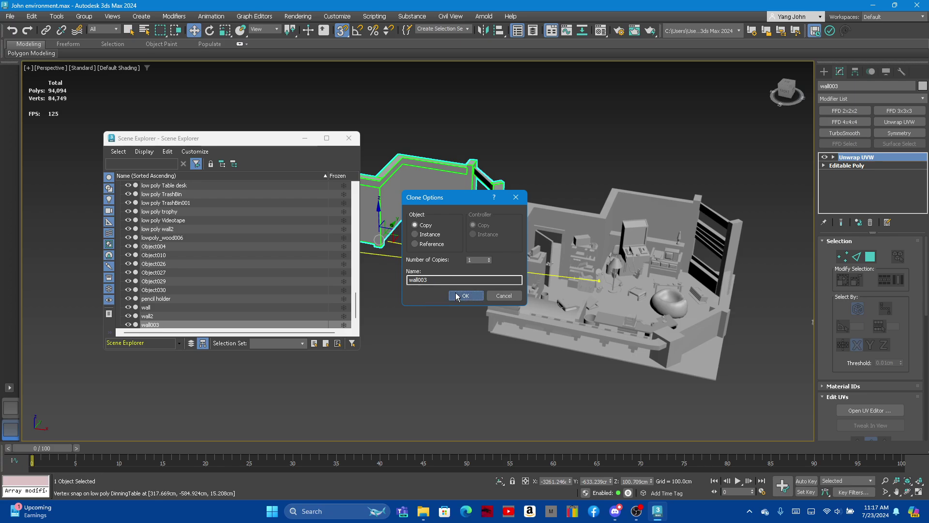
Step: Confirm the wall003 copy and orbit to a low side view of it
{"action": "left_click", "coordinate": [457, 296]}
{"action": "scroll", "coordinate": [721, 271], "scroll_direction": "down", "scroll_amount": 2}
{"action": "scroll", "coordinate": [687, 232], "scroll_direction": "up", "scroll_amount": 6}
{"action": "scroll", "coordinate": [676, 219], "scroll_direction": "up", "scroll_amount": 3}
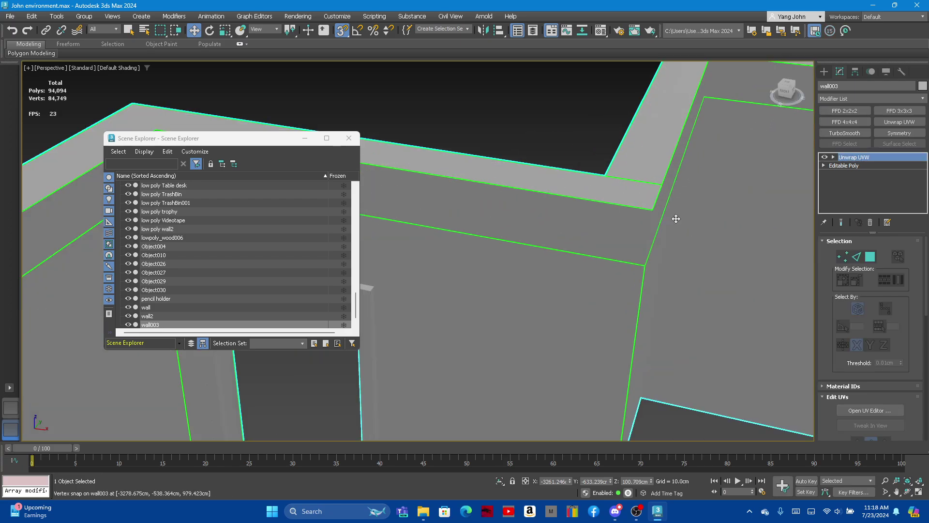
{"action": "scroll", "coordinate": [676, 219], "scroll_direction": "down", "scroll_amount": 3}
{"action": "scroll", "coordinate": [616, 162], "scroll_direction": "down", "scroll_amount": 4}
{"action": "mouse_move", "coordinate": [575, 216]}
{"action": "middle_mouse_down", "text": "alt"}
{"action": "mouse_move", "coordinate": [535, 201]}
{"action": "mouse_move", "coordinate": [578, 228]}
{"action": "middle_mouse_up", "text": "alt"}
{"action": "scroll", "coordinate": [580, 199], "scroll_direction": "up", "scroll_amount": 3}
Step: Turn on Edged Faces and collapse wall003's Unwrap UVW into a plain Editable Poly
{"action": "key", "text": "F3"}
{"action": "key", "text": "F3"}
{"action": "key", "text": "F4"}
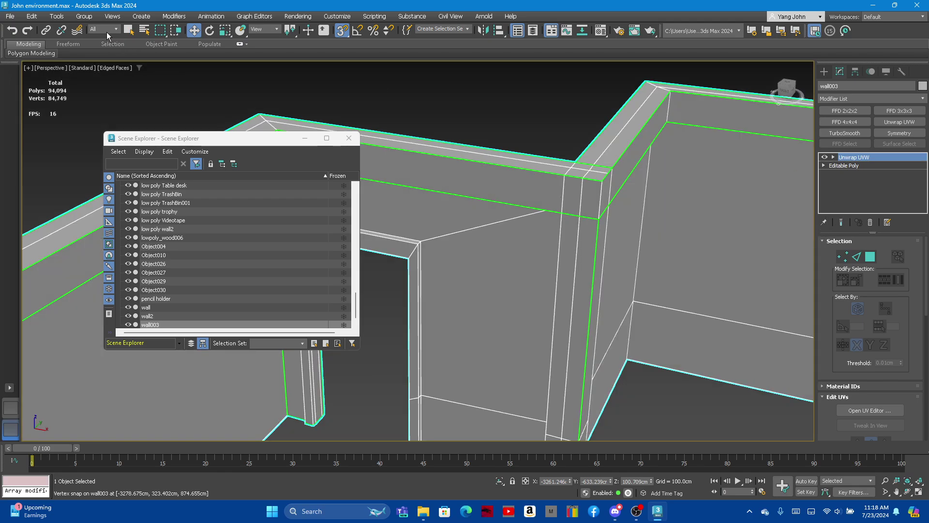
{"action": "right_click", "coordinate": [856, 159]}
{"action": "left_click", "coordinate": [826, 258]}
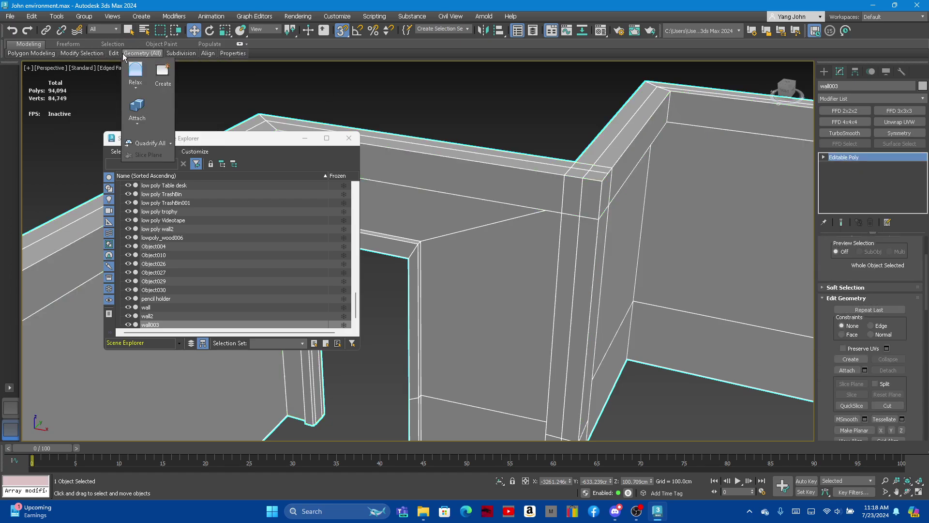
Step: Zoom in on wall003 and tilt the view lower to see its side
{"action": "scroll", "coordinate": [651, 309], "scroll_direction": "up", "scroll_amount": 2}
{"action": "scroll", "coordinate": [651, 309], "scroll_direction": "up", "scroll_amount": 2}
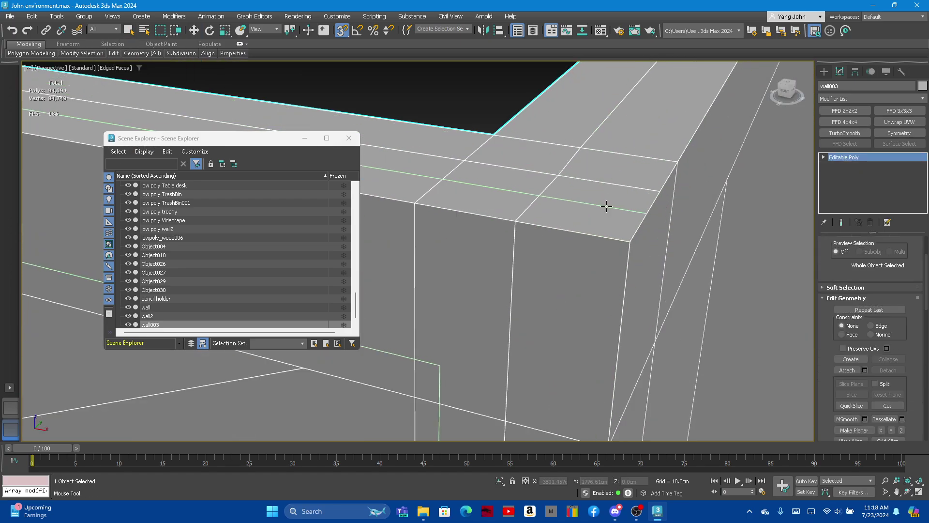
{"action": "scroll", "coordinate": [651, 309], "scroll_direction": "up", "scroll_amount": 2}
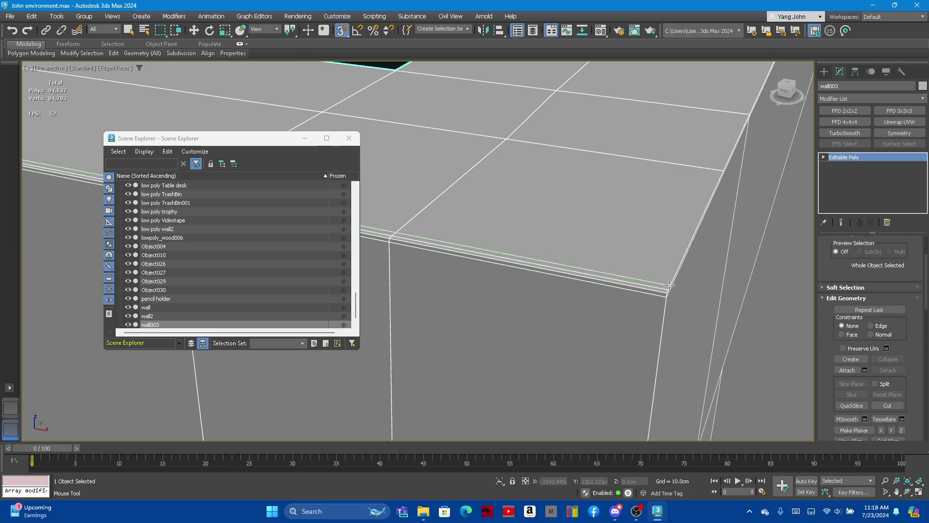
{"action": "scroll", "coordinate": [670, 285], "scroll_direction": "up", "scroll_amount": 2}
{"action": "scroll", "coordinate": [636, 322], "scroll_direction": "up", "scroll_amount": 2}
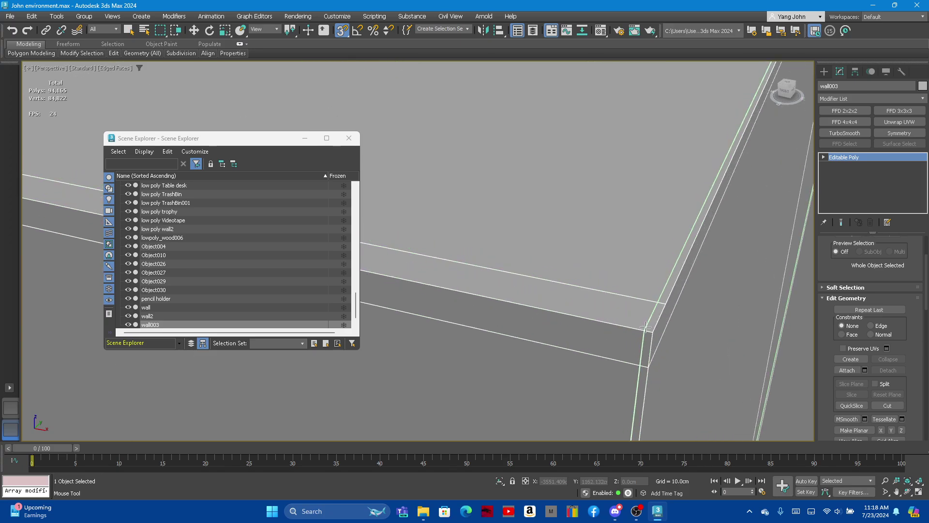
{"action": "scroll", "coordinate": [561, 276], "scroll_direction": "down", "scroll_amount": 3}
{"action": "middle_click_drag", "start_coordinate": [589, 291], "coordinate": [616, 282], "text": "alt"}
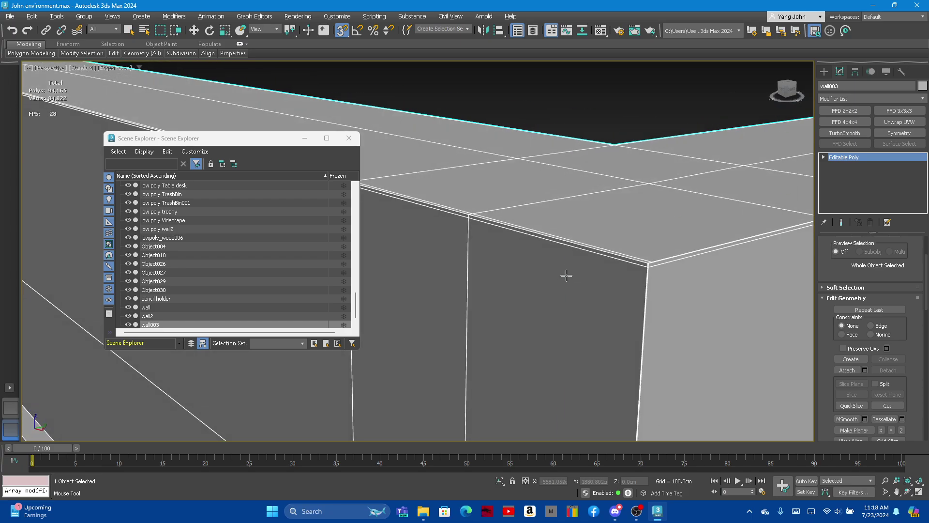
{"action": "scroll", "coordinate": [593, 233], "scroll_direction": "up", "scroll_amount": 3}
{"action": "scroll", "coordinate": [601, 242], "scroll_direction": "down", "scroll_amount": 3}
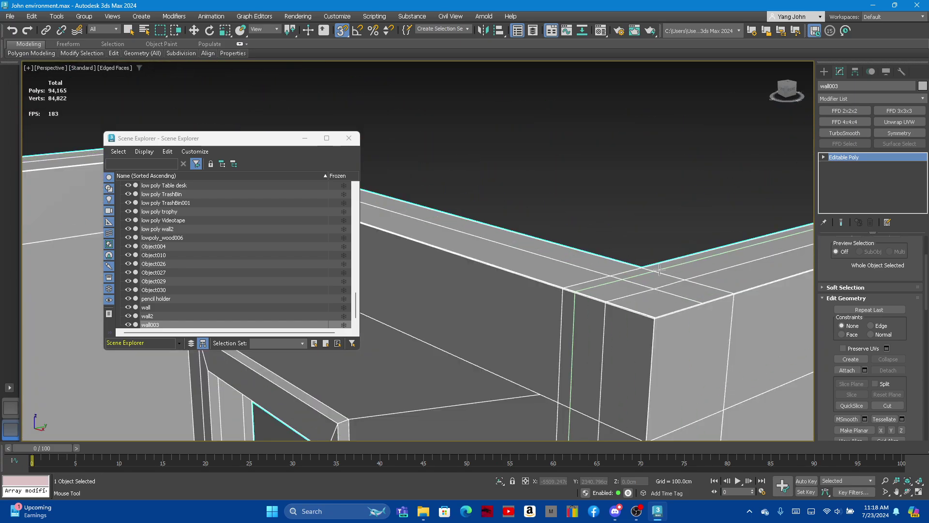
{"action": "scroll", "coordinate": [607, 256], "scroll_direction": "up", "scroll_amount": 4}
{"action": "scroll", "coordinate": [556, 267], "scroll_direction": "down", "scroll_amount": 5}
{"action": "scroll", "coordinate": [461, 292], "scroll_direction": "up", "scroll_amount": 2}
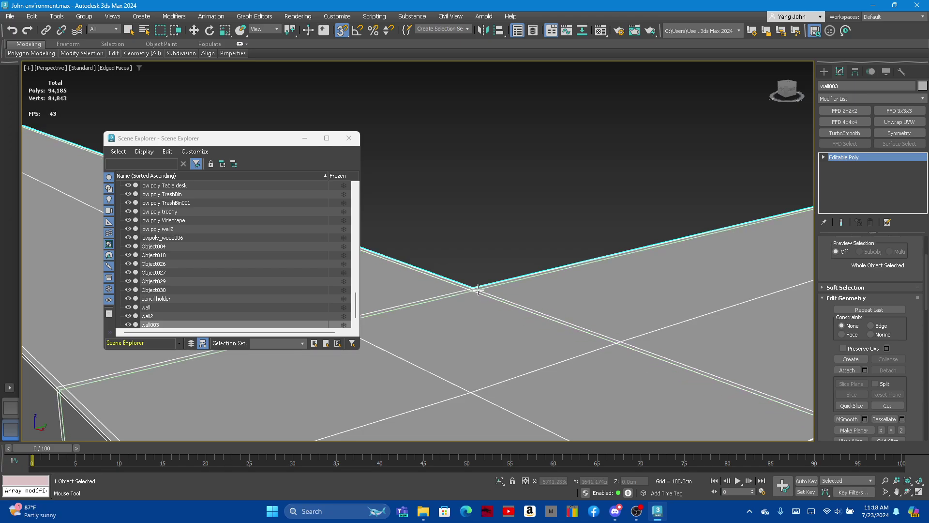
Step: Zoom in and out around wall003's corners to frame them for support edges
{"action": "scroll", "coordinate": [532, 271], "scroll_direction": "down", "scroll_amount": 3}
{"action": "scroll", "coordinate": [532, 269], "scroll_direction": "down", "scroll_amount": 3}
{"action": "scroll", "coordinate": [532, 262], "scroll_direction": "up", "scroll_amount": 3}
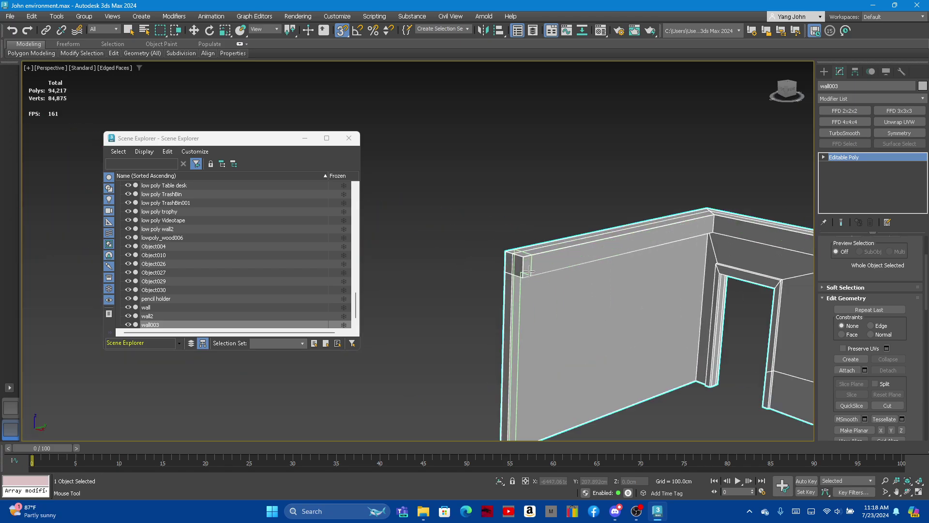
{"action": "scroll", "coordinate": [531, 254], "scroll_direction": "up", "scroll_amount": 2}
{"action": "scroll", "coordinate": [571, 252], "scroll_direction": "up", "scroll_amount": 3}
{"action": "scroll", "coordinate": [610, 250], "scroll_direction": "up", "scroll_amount": 3}
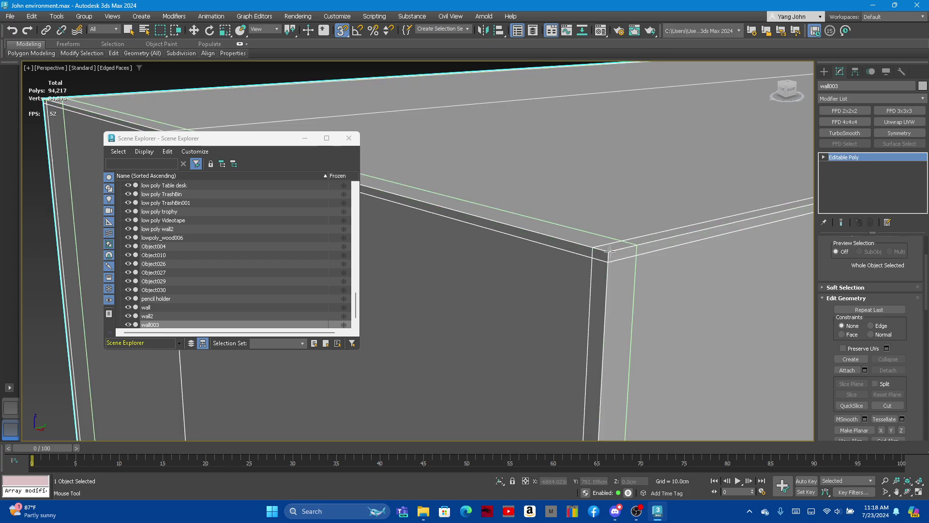
{"action": "scroll", "coordinate": [625, 247], "scroll_direction": "down", "scroll_amount": 3}
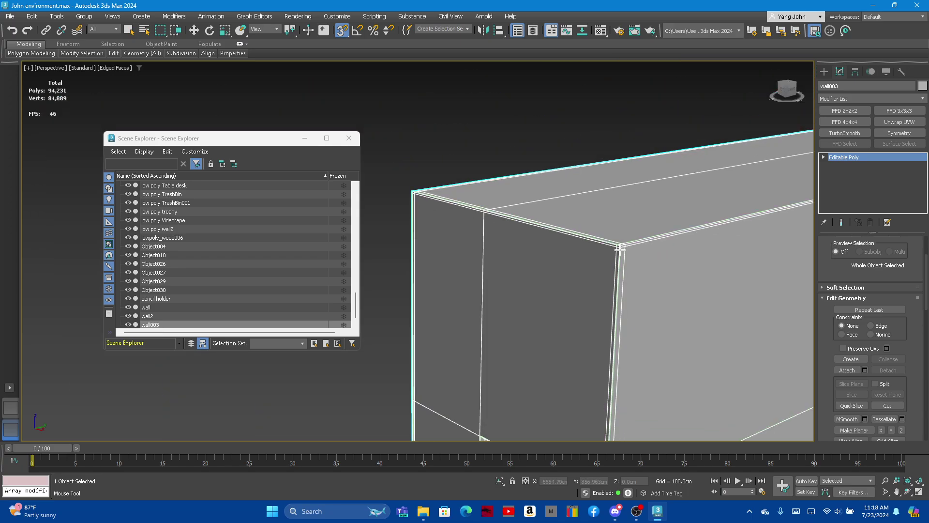
{"action": "scroll", "coordinate": [623, 223], "scroll_direction": "up", "scroll_amount": 2}
{"action": "scroll", "coordinate": [621, 194], "scroll_direction": "up", "scroll_amount": 2}
{"action": "scroll", "coordinate": [618, 160], "scroll_direction": "down", "scroll_amount": 3}
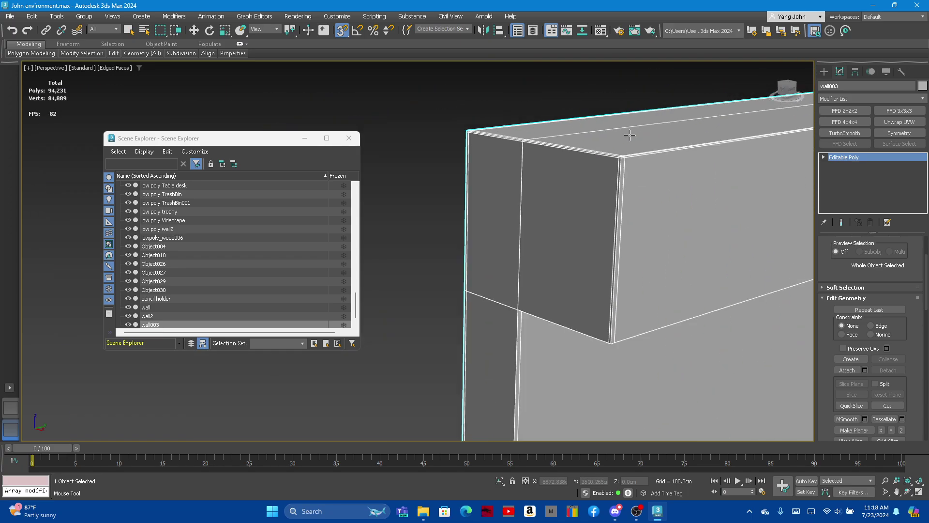
{"action": "scroll", "coordinate": [581, 271], "scroll_direction": "up", "scroll_amount": 2}
{"action": "scroll", "coordinate": [565, 293], "scroll_direction": "up", "scroll_amount": 2}
{"action": "scroll", "coordinate": [617, 384], "scroll_direction": "down", "scroll_amount": 1}
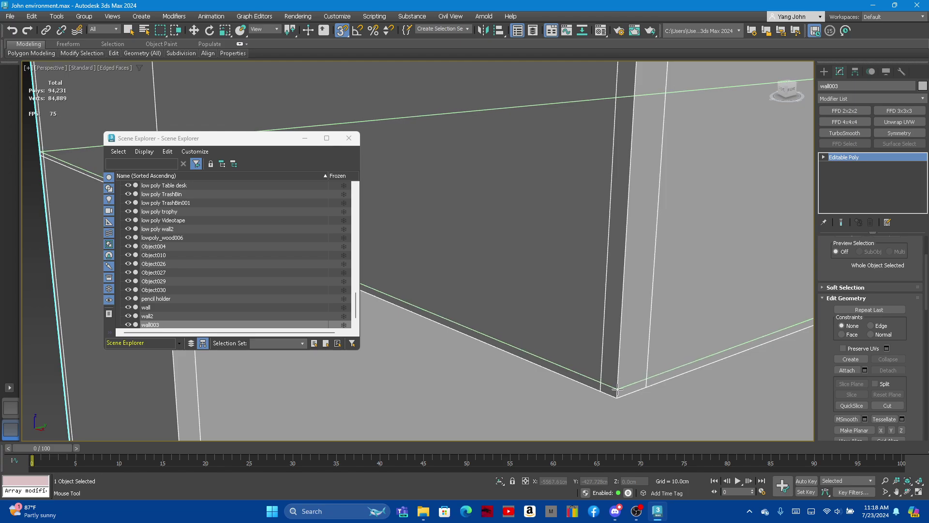
{"action": "scroll", "coordinate": [600, 290], "scroll_direction": "up", "scroll_amount": 1}
{"action": "scroll", "coordinate": [578, 174], "scroll_direction": "up", "scroll_amount": 2}
{"action": "scroll", "coordinate": [547, 203], "scroll_direction": "up", "scroll_amount": 2}
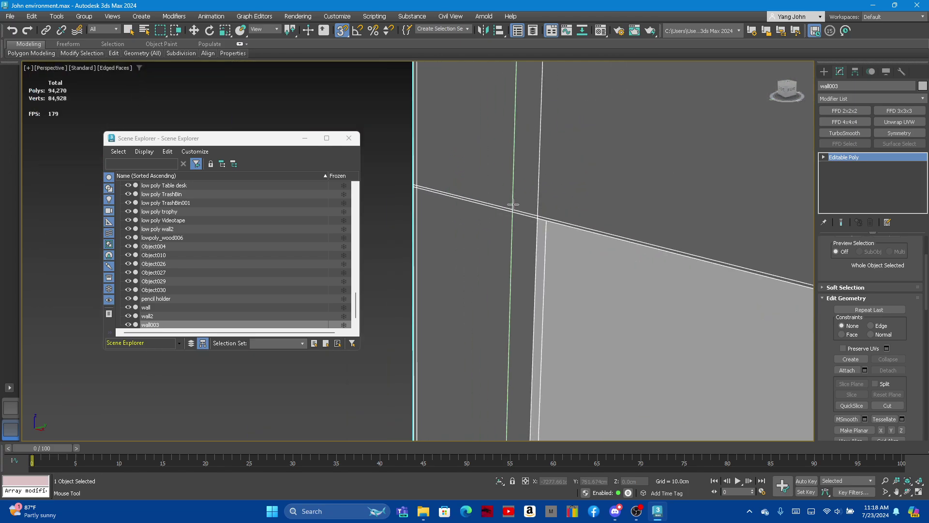
{"action": "scroll", "coordinate": [562, 221], "scroll_direction": "up", "scroll_amount": 1}
{"action": "scroll", "coordinate": [562, 222], "scroll_direction": "down", "scroll_amount": 1}
{"action": "scroll", "coordinate": [565, 230], "scroll_direction": "up", "scroll_amount": 3}
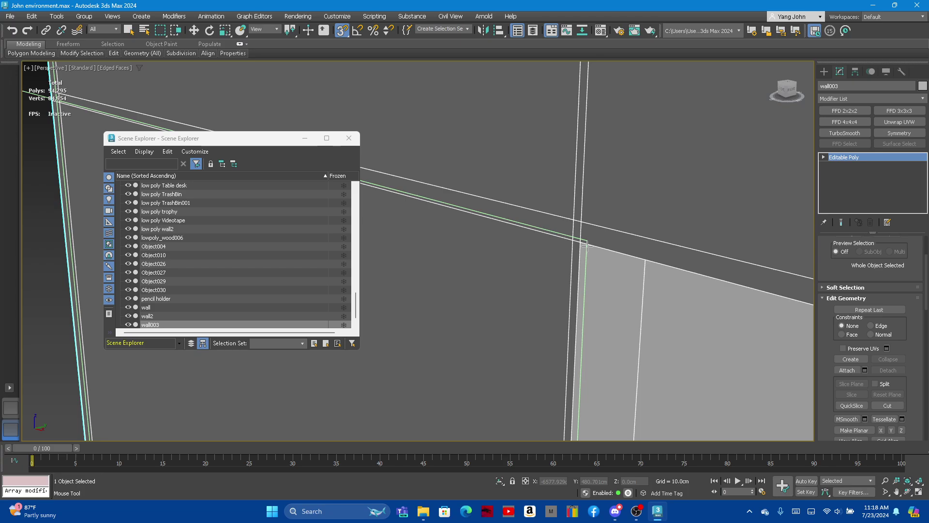
{"action": "scroll", "coordinate": [587, 235], "scroll_direction": "down", "scroll_amount": 2}
{"action": "scroll", "coordinate": [588, 227], "scroll_direction": "down", "scroll_amount": 1}
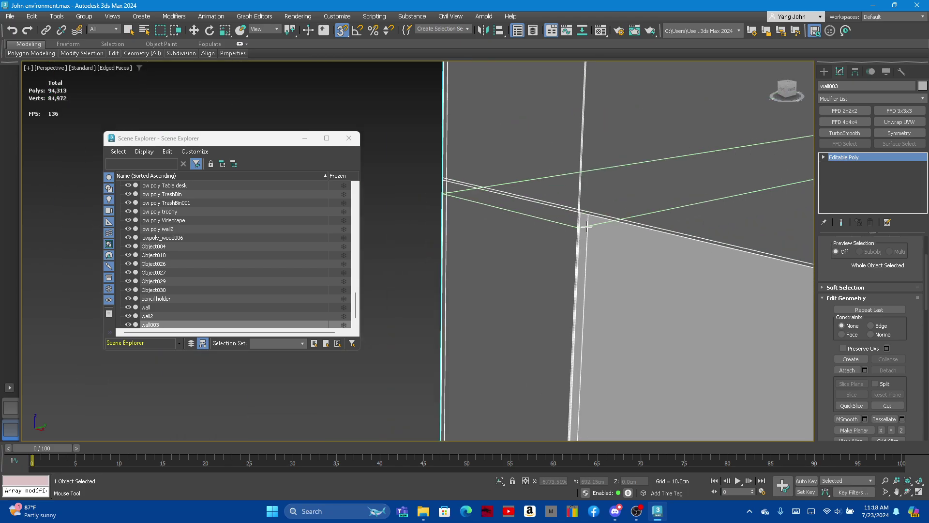
{"action": "scroll", "coordinate": [588, 221], "scroll_direction": "down", "scroll_amount": 1}
{"action": "scroll", "coordinate": [589, 222], "scroll_direction": "down", "scroll_amount": 2}
{"action": "scroll", "coordinate": [587, 220], "scroll_direction": "down", "scroll_amount": 1}
Step: Zoom the view back out and reposition it near wall003's bottom corner
{"action": "scroll", "coordinate": [608, 292], "scroll_direction": "up", "scroll_amount": 2}
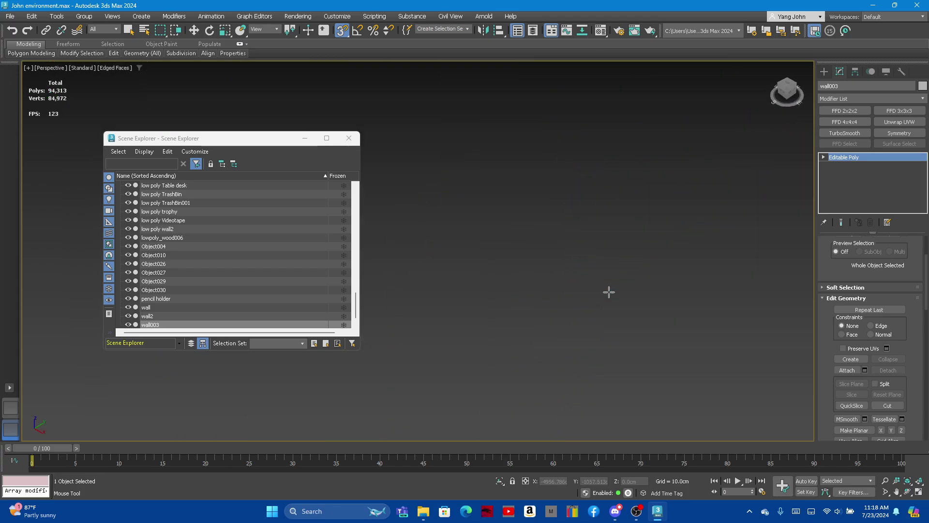
{"action": "scroll", "coordinate": [617, 235], "scroll_direction": "down", "scroll_amount": 2}
{"action": "scroll", "coordinate": [617, 236], "scroll_direction": "down", "scroll_amount": 1}
{"action": "scroll", "coordinate": [617, 235], "scroll_direction": "down", "scroll_amount": 1}
{"action": "scroll", "coordinate": [532, 193], "scroll_direction": "down", "scroll_amount": 2}
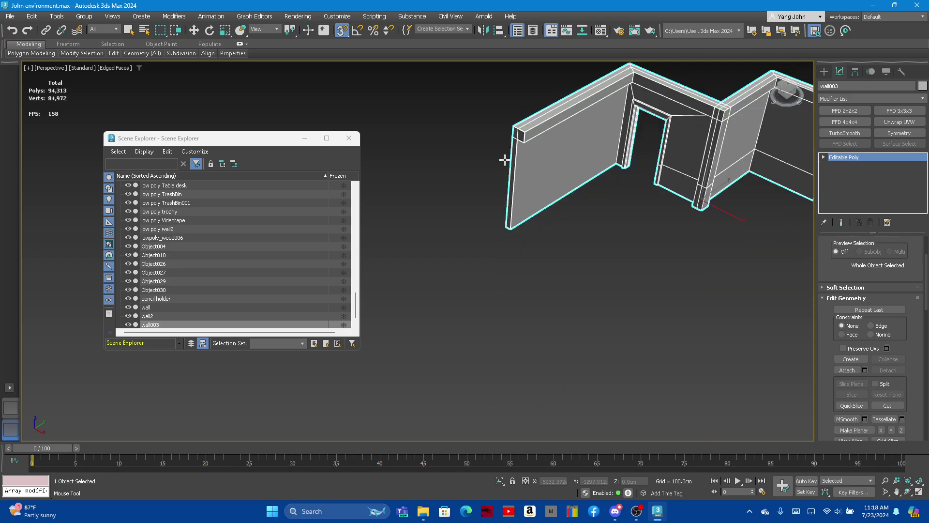
{"action": "scroll", "coordinate": [513, 183], "scroll_direction": "down", "scroll_amount": 1}
{"action": "scroll", "coordinate": [513, 183], "scroll_direction": "up", "scroll_amount": 2}
{"action": "scroll", "coordinate": [513, 183], "scroll_direction": "up", "scroll_amount": 2}
{"action": "scroll", "coordinate": [489, 269], "scroll_direction": "up", "scroll_amount": 2}
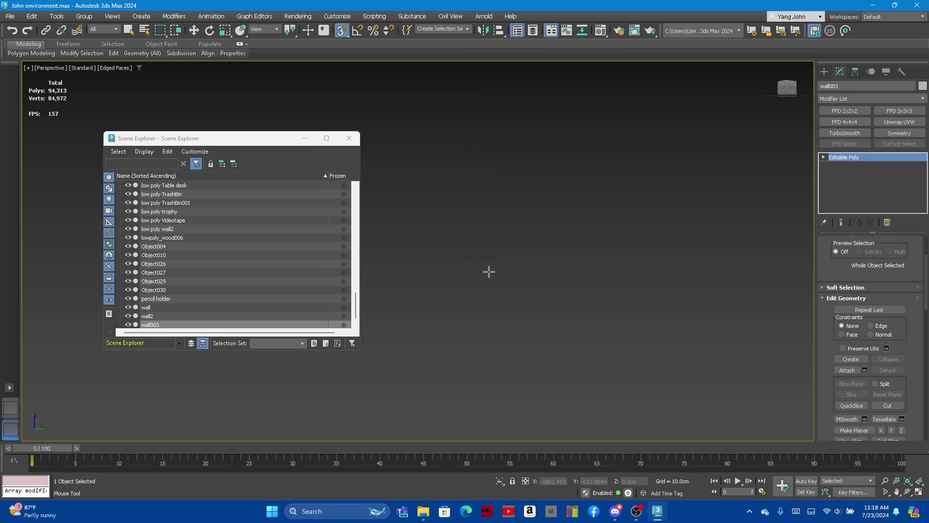
{"action": "scroll", "coordinate": [556, 198], "scroll_direction": "down", "scroll_amount": 1}
{"action": "scroll", "coordinate": [657, 203], "scroll_direction": "down", "scroll_amount": 1}
{"action": "scroll", "coordinate": [661, 217], "scroll_direction": "down", "scroll_amount": 1}
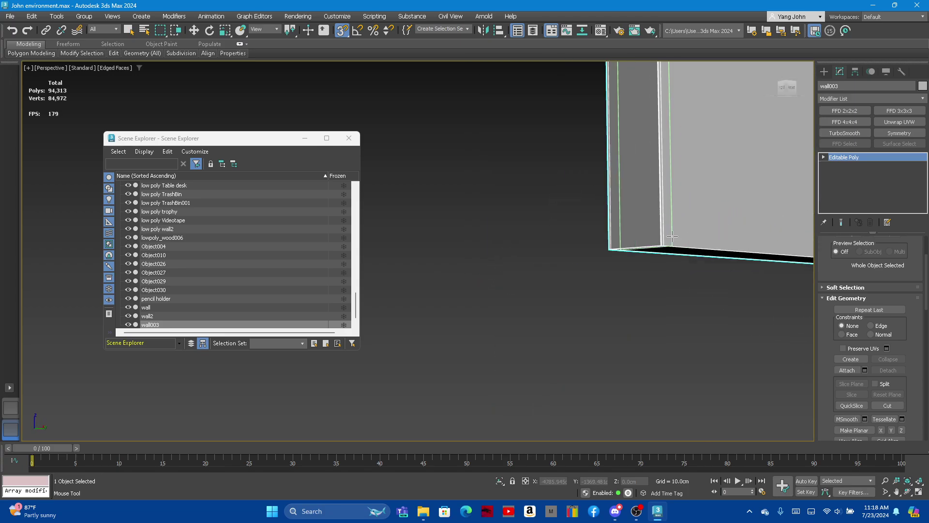
{"action": "scroll", "coordinate": [664, 236], "scroll_direction": "down", "scroll_amount": 1}
{"action": "scroll", "coordinate": [664, 237], "scroll_direction": "up", "scroll_amount": 1}
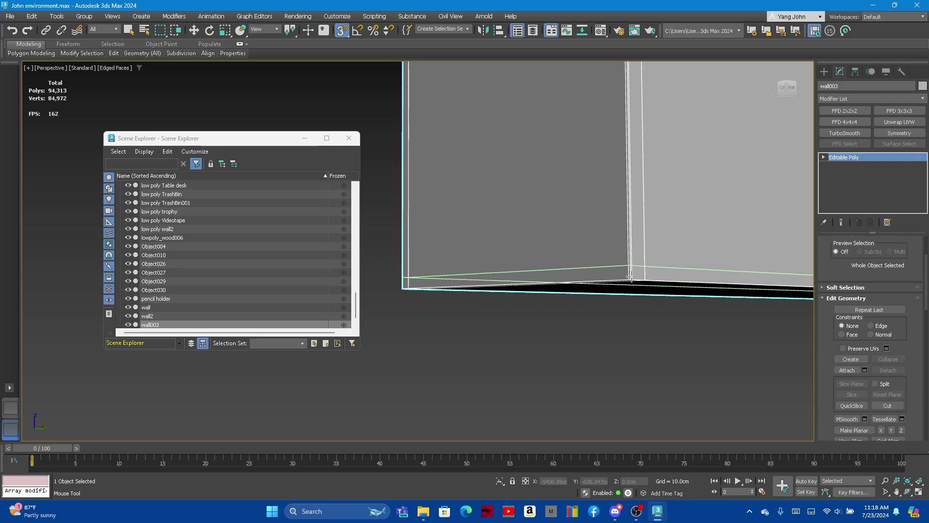
Step: Zoom closely into wall003's bottom corner to place a tight support edge loop
{"action": "scroll", "coordinate": [557, 263], "scroll_direction": "down", "scroll_amount": 2}
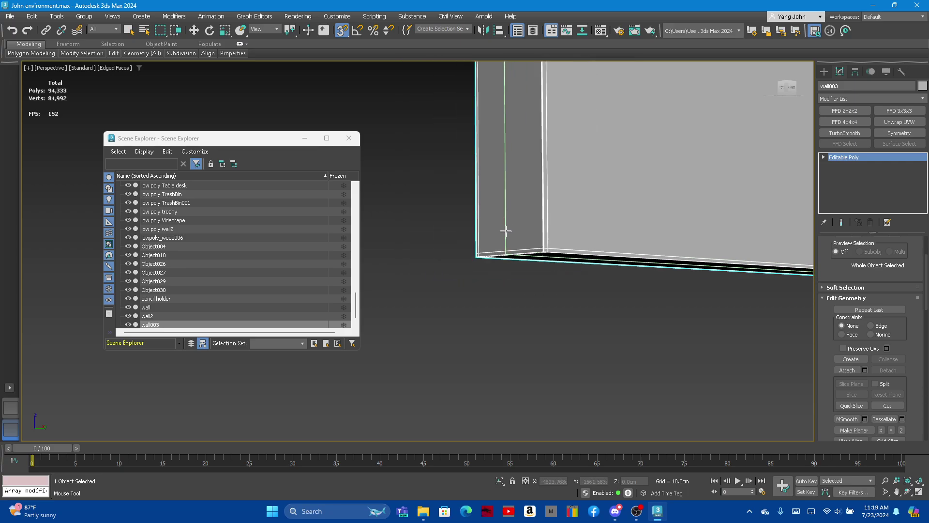
{"action": "scroll", "coordinate": [507, 240], "scroll_direction": "down", "scroll_amount": 2}
{"action": "scroll", "coordinate": [629, 250], "scroll_direction": "up", "scroll_amount": 3}
{"action": "scroll", "coordinate": [612, 274], "scroll_direction": "down", "scroll_amount": 1}
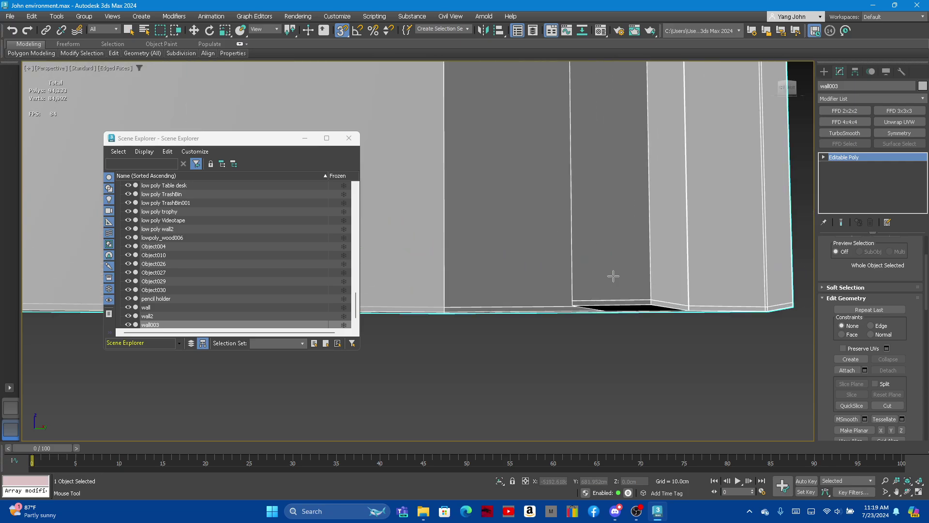
{"action": "scroll", "coordinate": [603, 274], "scroll_direction": "down", "scroll_amount": 1}
{"action": "scroll", "coordinate": [571, 258], "scroll_direction": "up", "scroll_amount": 1}
{"action": "scroll", "coordinate": [571, 258], "scroll_direction": "up", "scroll_amount": 2}
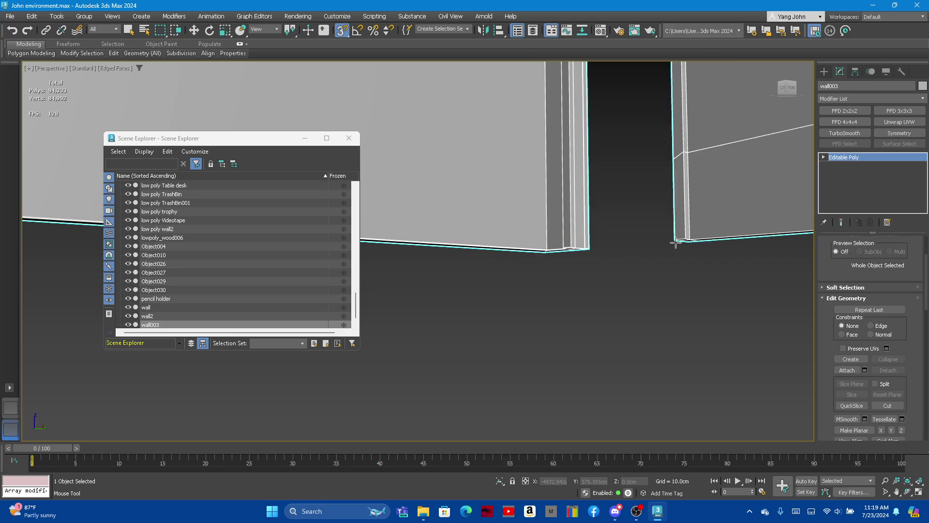
{"action": "scroll", "coordinate": [629, 233], "scroll_direction": "up", "scroll_amount": 2}
{"action": "scroll", "coordinate": [680, 191], "scroll_direction": "up", "scroll_amount": 1}
{"action": "scroll", "coordinate": [757, 172], "scroll_direction": "up", "scroll_amount": 1}
{"action": "scroll", "coordinate": [738, 188], "scroll_direction": "up", "scroll_amount": 1}
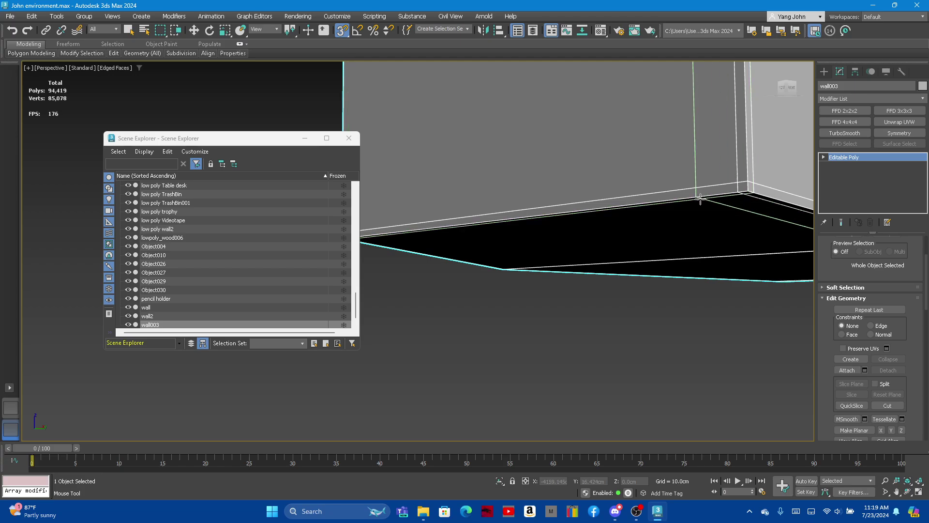
{"action": "scroll", "coordinate": [700, 199], "scroll_direction": "down", "scroll_amount": 2}
{"action": "scroll", "coordinate": [533, 203], "scroll_direction": "up", "scroll_amount": 1}
{"action": "scroll", "coordinate": [557, 203], "scroll_direction": "down", "scroll_amount": 1}
{"action": "scroll", "coordinate": [560, 206], "scroll_direction": "up", "scroll_amount": 2}
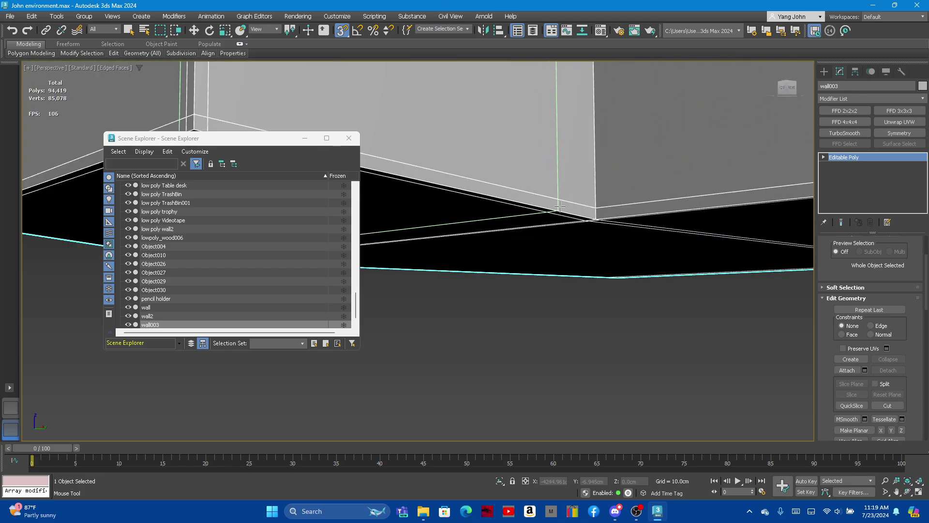
{"action": "scroll", "coordinate": [597, 220], "scroll_direction": "up", "scroll_amount": 1}
{"action": "scroll", "coordinate": [602, 234], "scroll_direction": "up", "scroll_amount": 1}
{"action": "scroll", "coordinate": [613, 254], "scroll_direction": "up", "scroll_amount": 1}
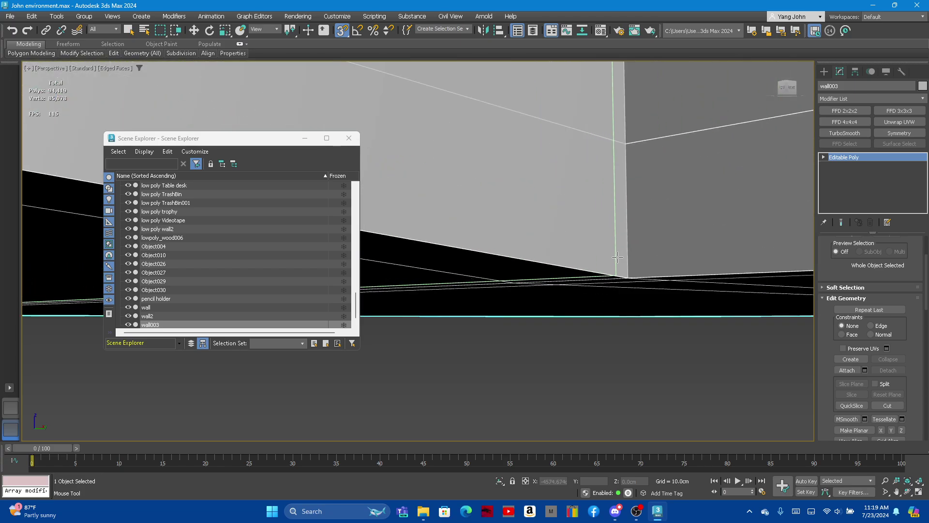
{"action": "scroll", "coordinate": [621, 273], "scroll_direction": "up", "scroll_amount": 1}
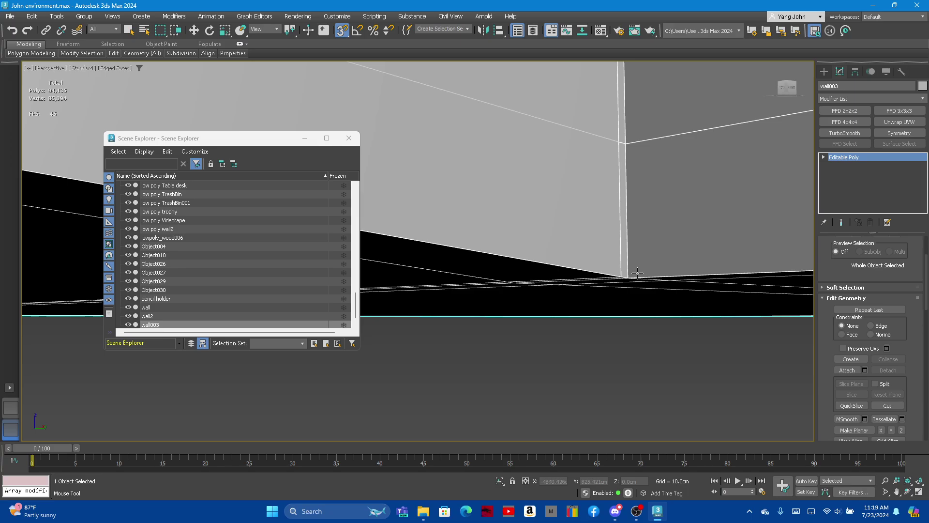
{"action": "scroll", "coordinate": [636, 274], "scroll_direction": "down", "scroll_amount": 1}
Step: Insert a tight SwiftLoop support edge beside wall003's doorway top corner
{"action": "scroll", "coordinate": [624, 261], "scroll_direction": "down", "scroll_amount": 2}
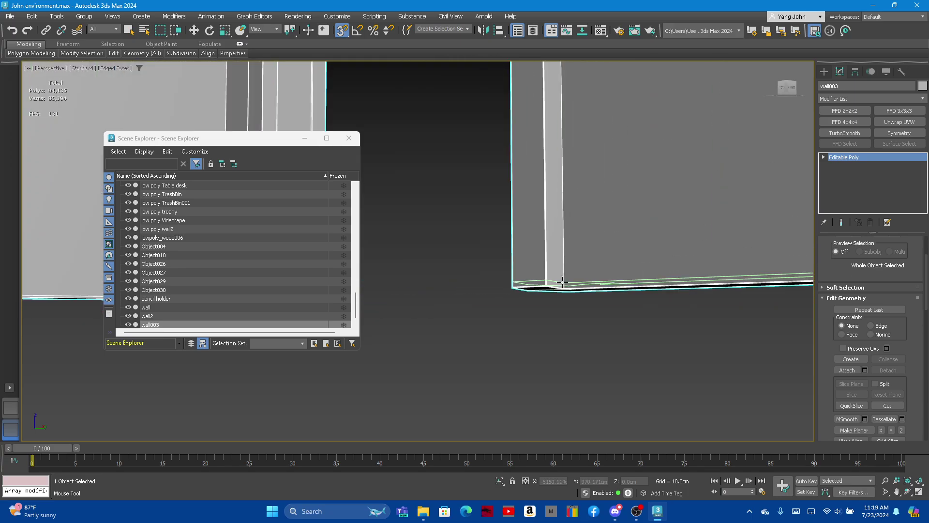
{"action": "scroll", "coordinate": [600, 242], "scroll_direction": "down", "scroll_amount": 1}
{"action": "scroll", "coordinate": [562, 194], "scroll_direction": "down", "scroll_amount": 2}
{"action": "scroll", "coordinate": [562, 194], "scroll_direction": "up", "scroll_amount": 1}
{"action": "scroll", "coordinate": [566, 198], "scroll_direction": "up", "scroll_amount": 2}
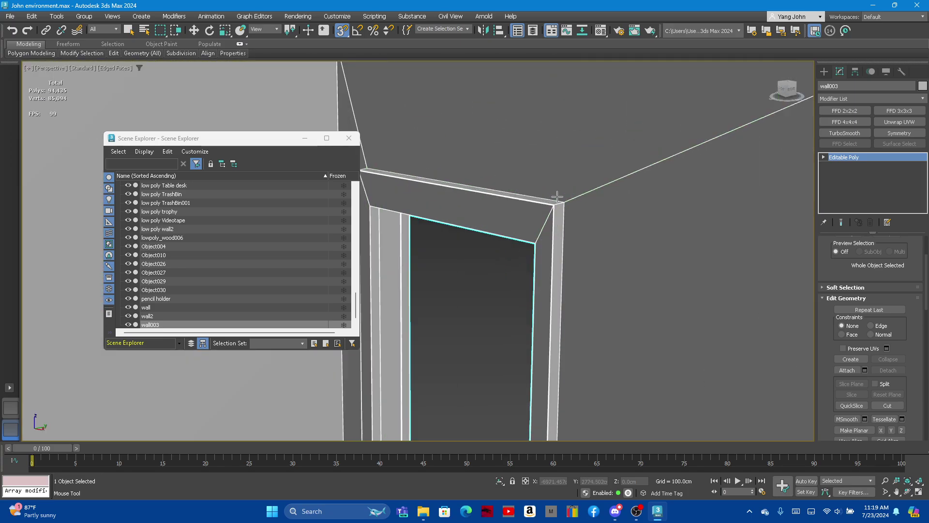
{"action": "scroll", "coordinate": [588, 209], "scroll_direction": "up", "scroll_amount": 1}
{"action": "scroll", "coordinate": [640, 249], "scroll_direction": "up", "scroll_amount": 1}
{"action": "left_click_drag", "start_coordinate": [639, 246], "coordinate": [620, 255], "text": "shift"}
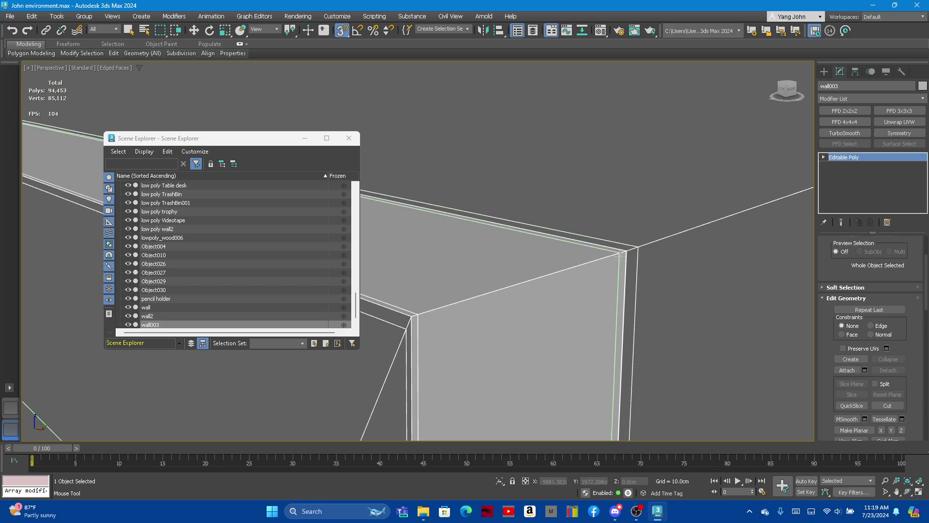
{"action": "scroll", "coordinate": [584, 286], "scroll_direction": "down", "scroll_amount": 2}
{"action": "scroll", "coordinate": [542, 290], "scroll_direction": "up", "scroll_amount": 1}
{"action": "scroll", "coordinate": [482, 325], "scroll_direction": "up", "scroll_amount": 2}
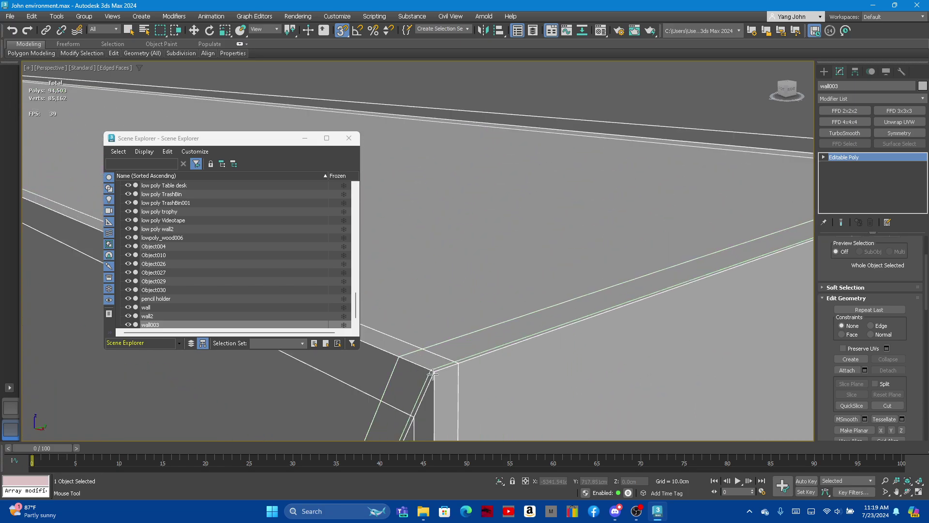
{"action": "scroll", "coordinate": [447, 399], "scroll_direction": "down", "scroll_amount": 2}
{"action": "scroll", "coordinate": [455, 338], "scroll_direction": "up", "scroll_amount": 2}
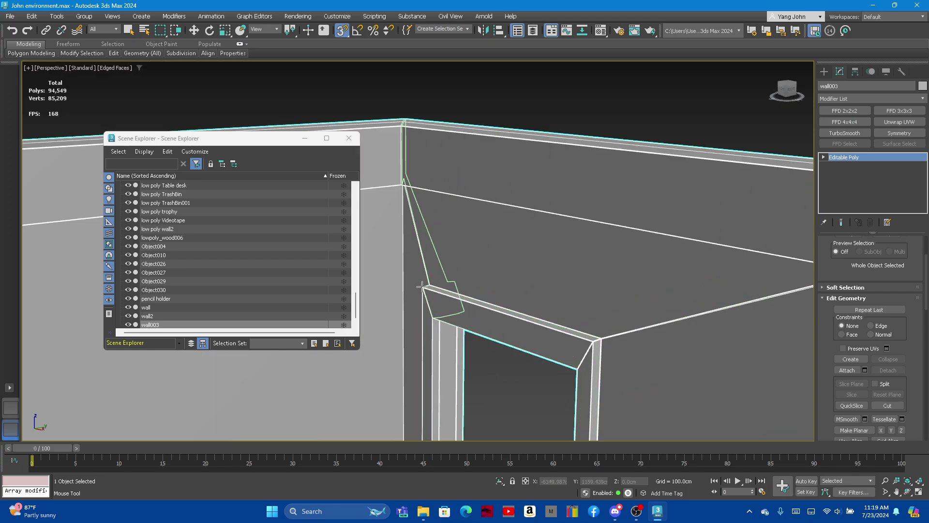
{"action": "scroll", "coordinate": [462, 310], "scroll_direction": "up", "scroll_amount": 1}
{"action": "scroll", "coordinate": [462, 310], "scroll_direction": "up", "scroll_amount": 2}
{"action": "scroll", "coordinate": [426, 300], "scroll_direction": "up", "scroll_amount": 1}
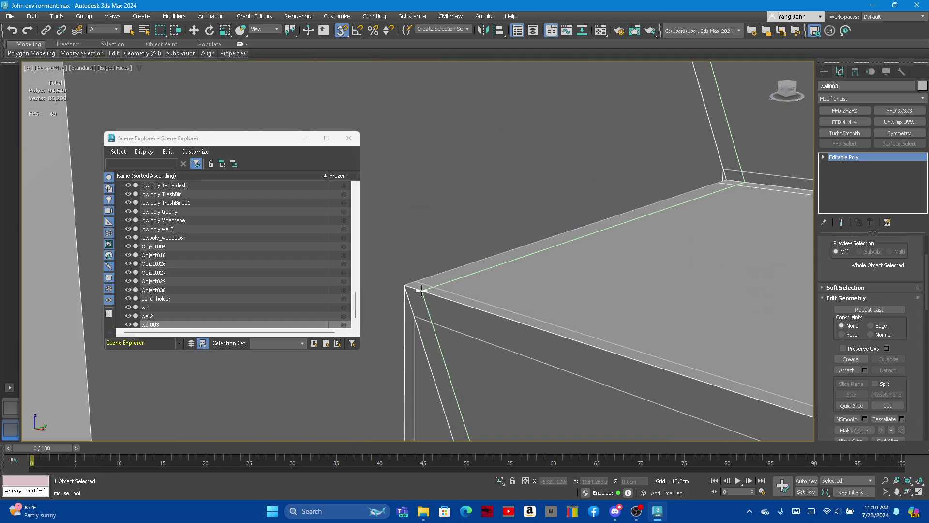
{"action": "scroll", "coordinate": [409, 320], "scroll_direction": "down", "scroll_amount": 2}
{"action": "scroll", "coordinate": [455, 261], "scroll_direction": "up", "scroll_amount": 1}
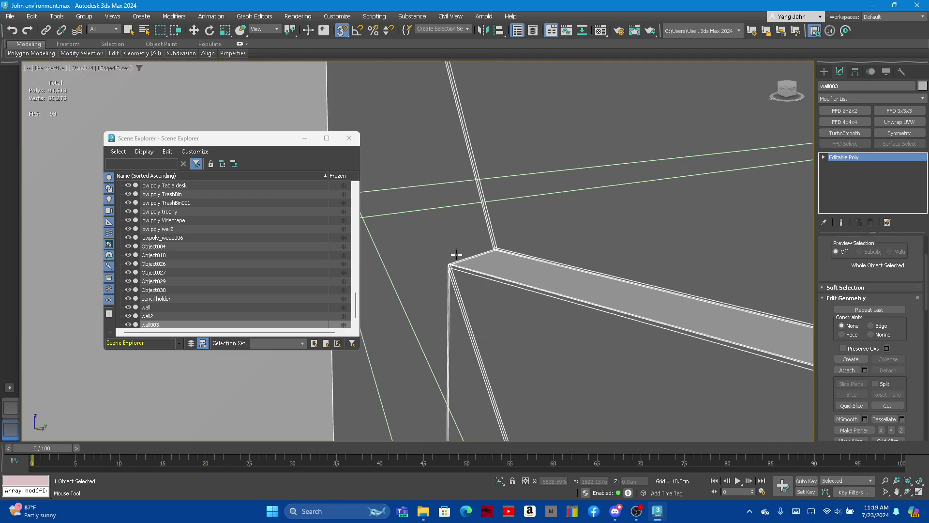
{"action": "scroll", "coordinate": [456, 261], "scroll_direction": "up", "scroll_amount": 1}
Step: Orbit and reframe the Perspective view for a close look at the wall corner and upper ledge
{"action": "middle_click_drag", "start_coordinate": [455, 261], "coordinate": [422, 184], "text": "alt"}
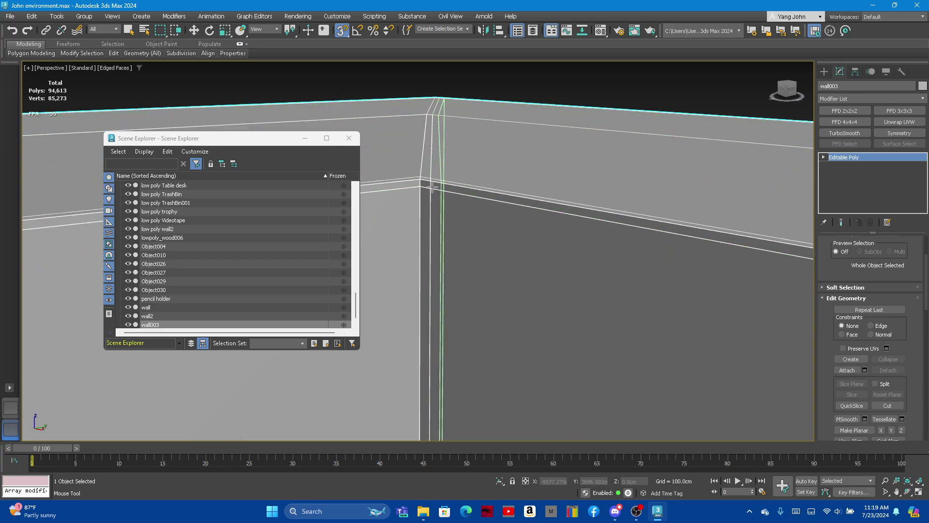
{"action": "scroll", "coordinate": [422, 184], "scroll_direction": "down", "scroll_amount": 3}
{"action": "scroll", "coordinate": [436, 194], "scroll_direction": "up", "scroll_amount": 3}
{"action": "middle_click_drag", "start_coordinate": [435, 194], "coordinate": [698, 193], "text": "alt"}
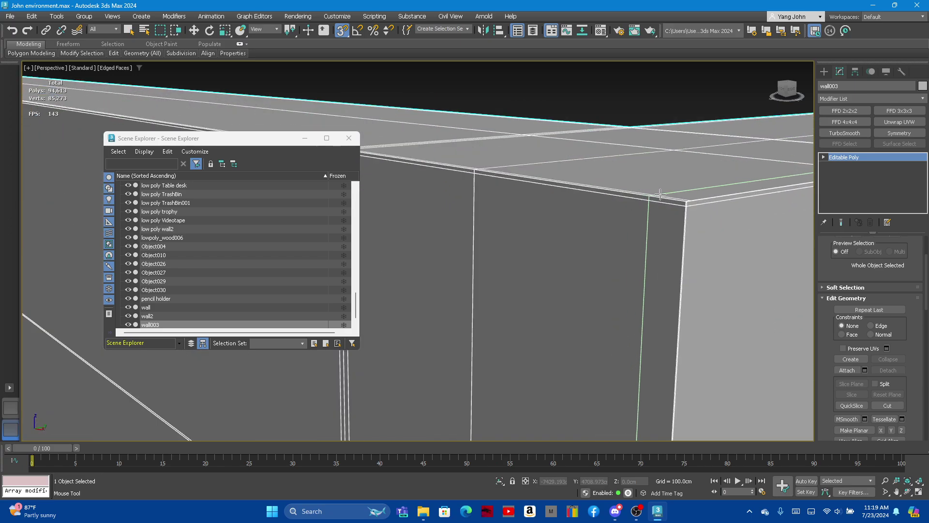
{"action": "middle_click_drag", "start_coordinate": [677, 241], "coordinate": [510, 179]}
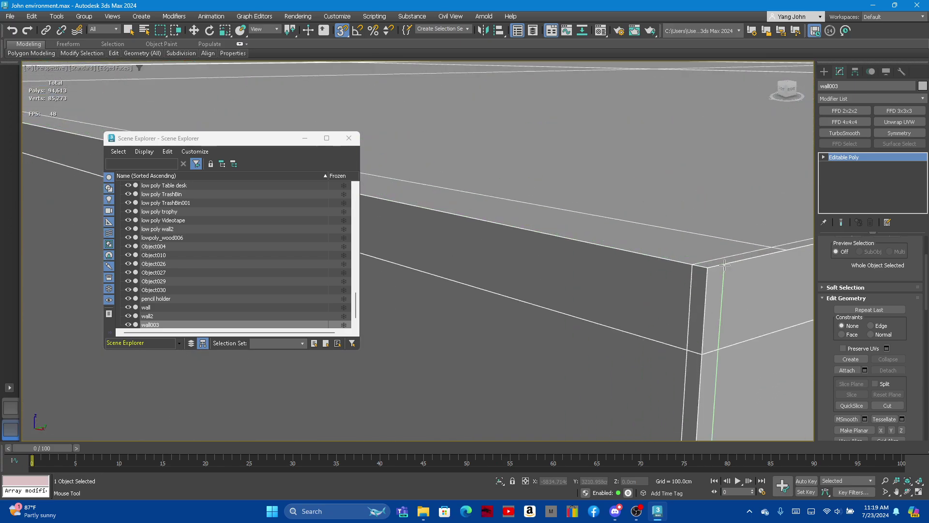
{"action": "scroll", "coordinate": [509, 178], "scroll_direction": "down", "scroll_amount": 5}
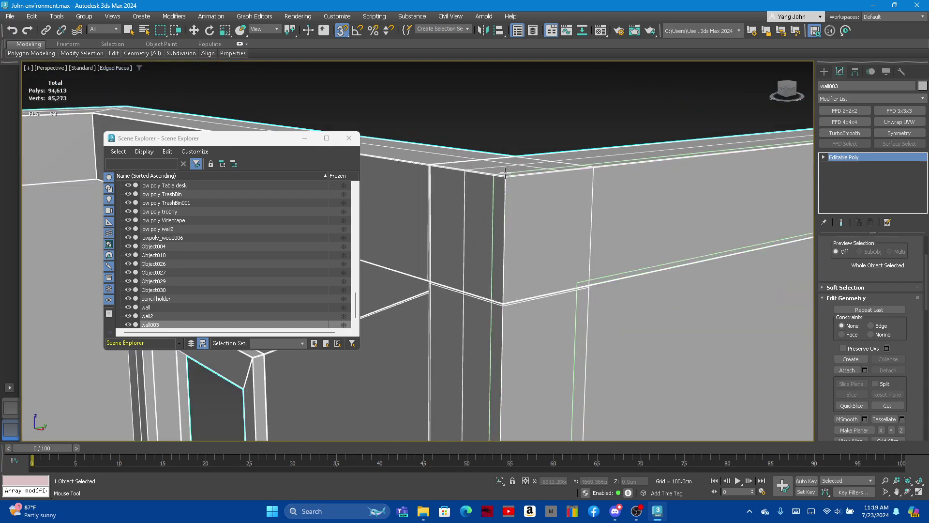
{"action": "scroll", "coordinate": [492, 160], "scroll_direction": "up", "scroll_amount": 4}
{"action": "scroll", "coordinate": [620, 199], "scroll_direction": "up", "scroll_amount": 3}
{"action": "middle_click_drag", "start_coordinate": [620, 200], "coordinate": [714, 328]}
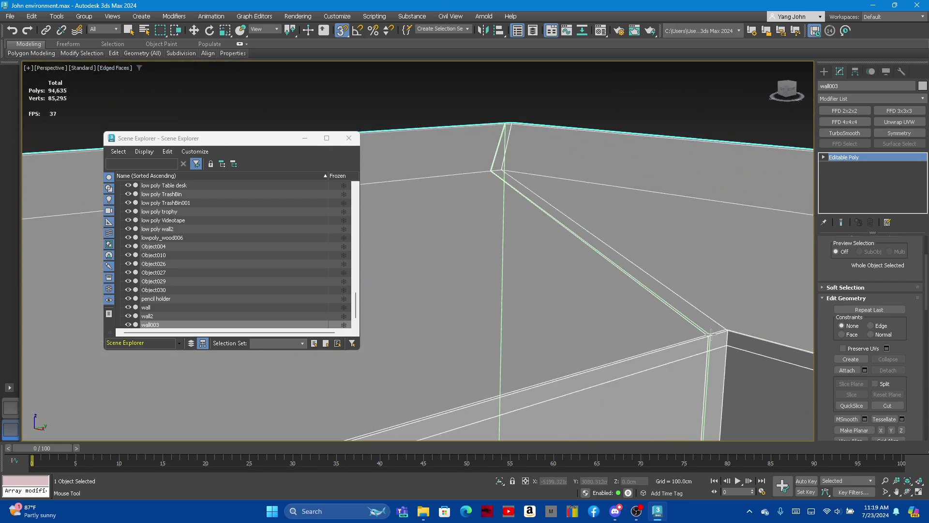
Step: Add tight support loops along the upper ledge and corner pillar, bringing the scene to 94,721 polygons
{"action": "scroll", "coordinate": [494, 205], "scroll_direction": "down", "scroll_amount": 2}
{"action": "scroll", "coordinate": [446, 172], "scroll_direction": "down", "scroll_amount": 3}
{"action": "scroll", "coordinate": [618, 216], "scroll_direction": "up", "scroll_amount": 4}
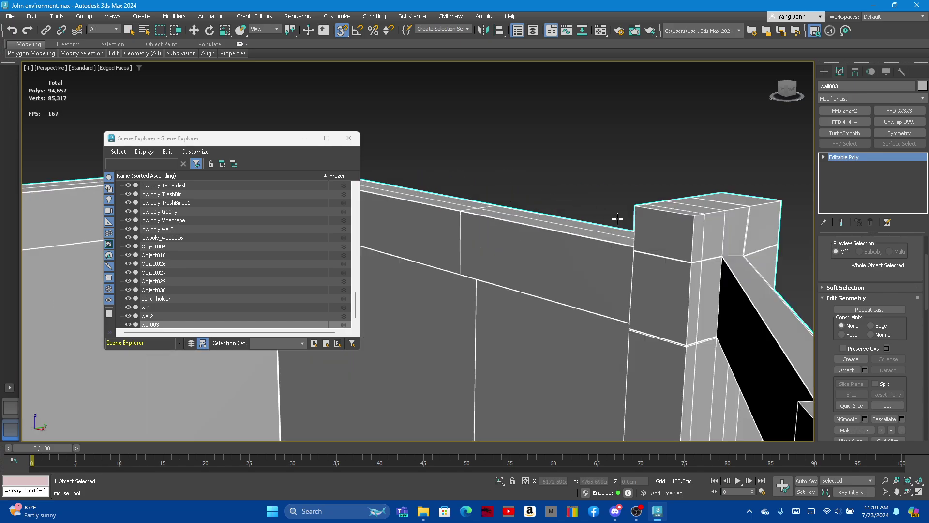
{"action": "scroll", "coordinate": [707, 206], "scroll_direction": "up", "scroll_amount": 2}
{"action": "scroll", "coordinate": [706, 206], "scroll_direction": "up", "scroll_amount": 3}
{"action": "scroll", "coordinate": [621, 267], "scroll_direction": "up", "scroll_amount": 2}
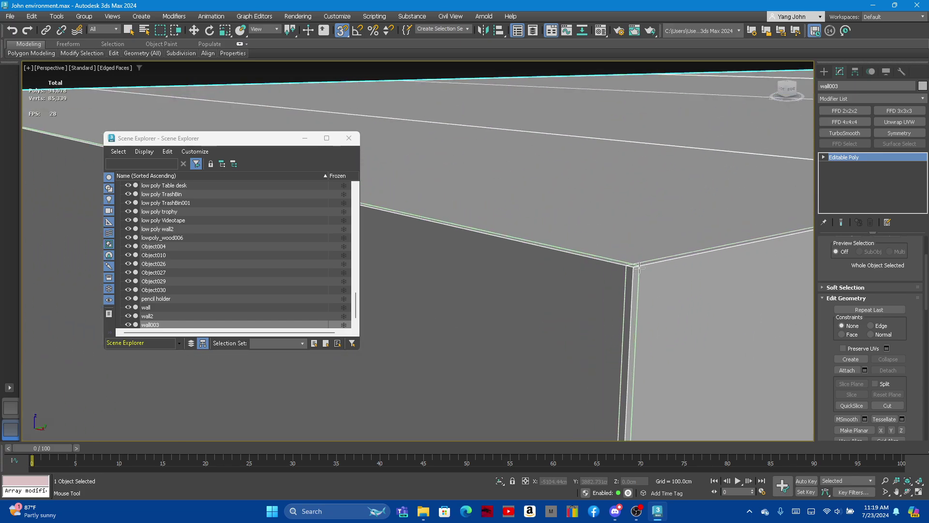
{"action": "scroll", "coordinate": [639, 267], "scroll_direction": "down", "scroll_amount": 3}
{"action": "scroll", "coordinate": [581, 259], "scroll_direction": "down", "scroll_amount": 3}
{"action": "scroll", "coordinate": [637, 279], "scroll_direction": "up", "scroll_amount": 3}
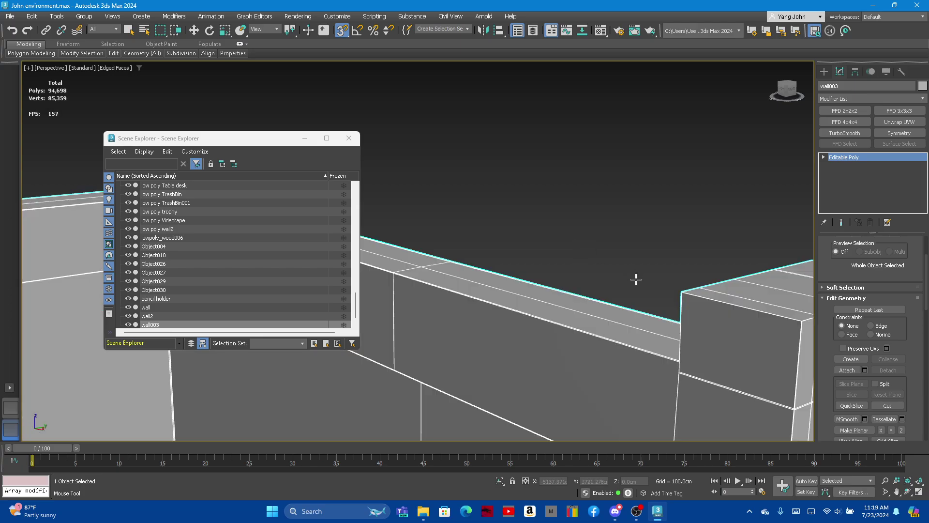
{"action": "scroll", "coordinate": [636, 279], "scroll_direction": "up", "scroll_amount": 2}
{"action": "scroll", "coordinate": [625, 257], "scroll_direction": "up", "scroll_amount": 2}
{"action": "scroll", "coordinate": [612, 238], "scroll_direction": "up", "scroll_amount": 1}
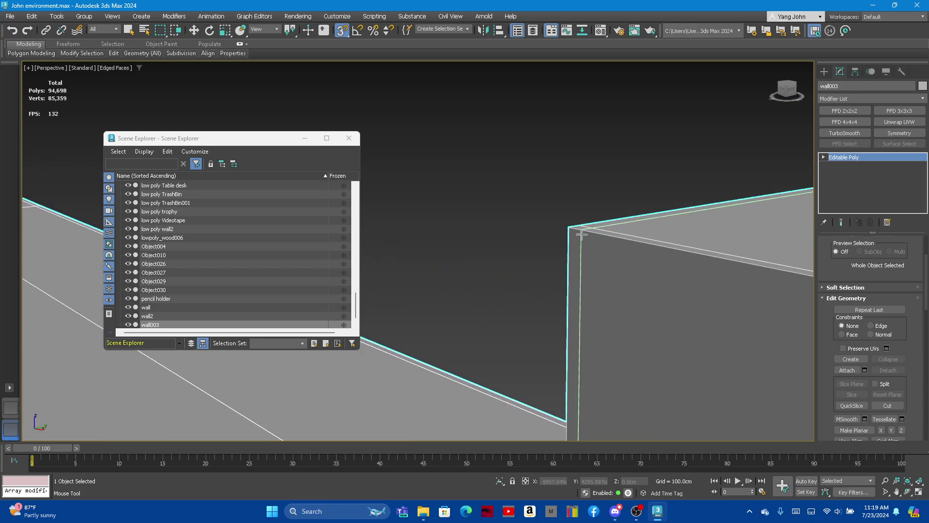
{"action": "scroll", "coordinate": [556, 267], "scroll_direction": "down", "scroll_amount": 4}
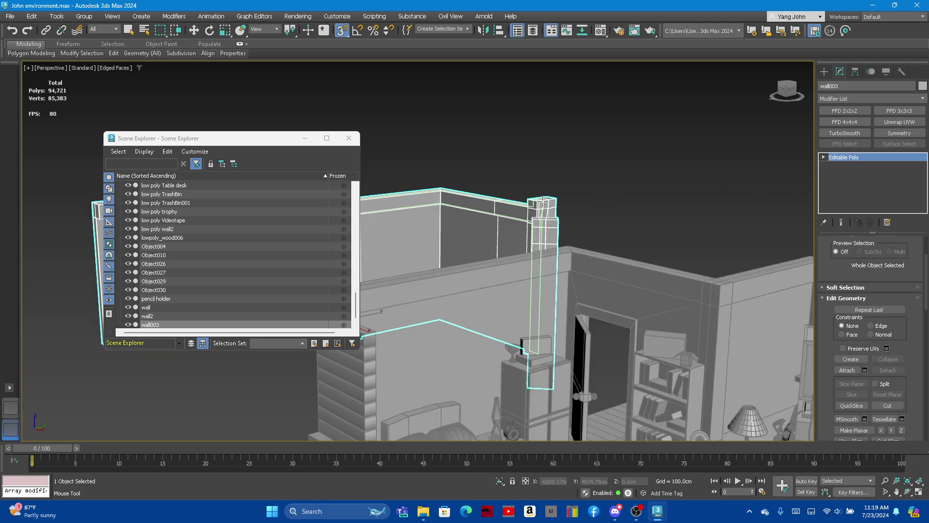
{"action": "scroll", "coordinate": [547, 232], "scroll_direction": "down", "scroll_amount": 4}
{"action": "scroll", "coordinate": [532, 175], "scroll_direction": "up", "scroll_amount": 2}
{"action": "scroll", "coordinate": [542, 184], "scroll_direction": "up", "scroll_amount": 4}
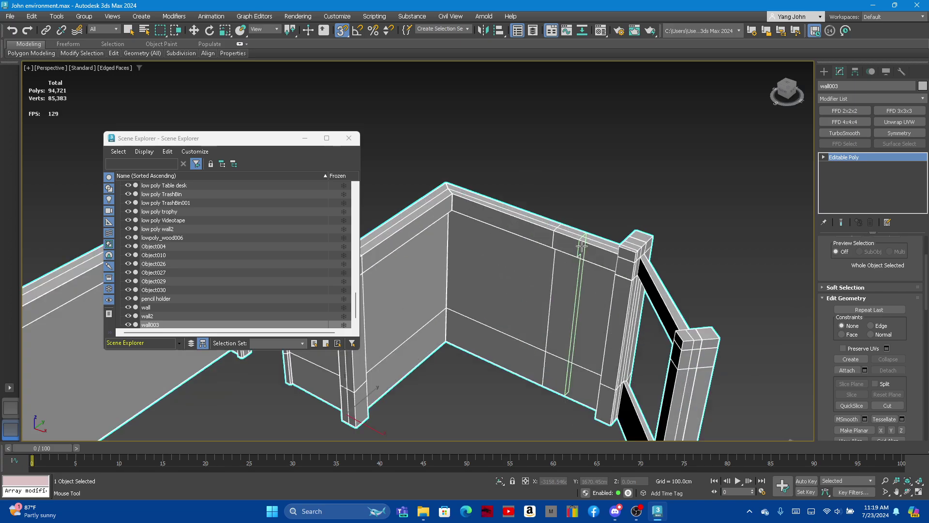
{"action": "scroll", "coordinate": [571, 199], "scroll_direction": "up", "scroll_amount": 2}
{"action": "scroll", "coordinate": [600, 211], "scroll_direction": "down", "scroll_amount": 1}
{"action": "scroll", "coordinate": [620, 218], "scroll_direction": "down", "scroll_amount": 1}
{"action": "scroll", "coordinate": [620, 218], "scroll_direction": "up", "scroll_amount": 4}
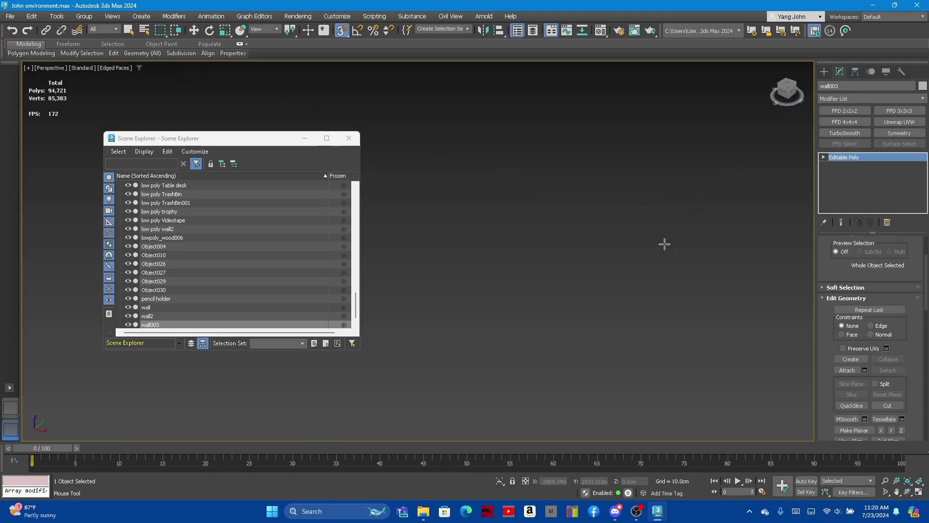
{"action": "scroll", "coordinate": [664, 243], "scroll_direction": "down", "scroll_amount": 2}
{"action": "scroll", "coordinate": [630, 242], "scroll_direction": "up", "scroll_amount": 2}
{"action": "scroll", "coordinate": [626, 241], "scroll_direction": "up", "scroll_amount": 2}
{"action": "scroll", "coordinate": [622, 242], "scroll_direction": "down", "scroll_amount": 1}
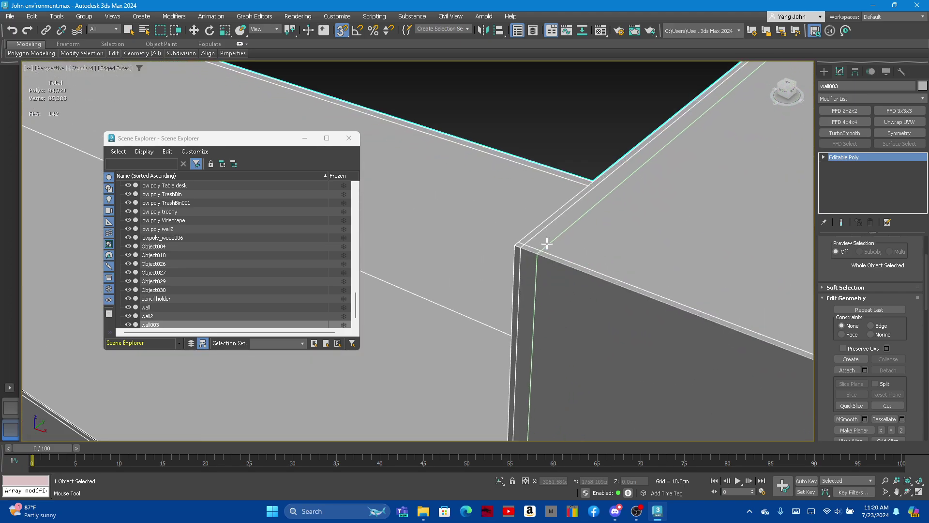
{"action": "scroll", "coordinate": [610, 244], "scroll_direction": "down", "scroll_amount": 2}
{"action": "scroll", "coordinate": [600, 248], "scroll_direction": "up", "scroll_amount": 2}
{"action": "scroll", "coordinate": [587, 253], "scroll_direction": "up", "scroll_amount": 2}
{"action": "scroll", "coordinate": [587, 253], "scroll_direction": "down", "scroll_amount": 1}
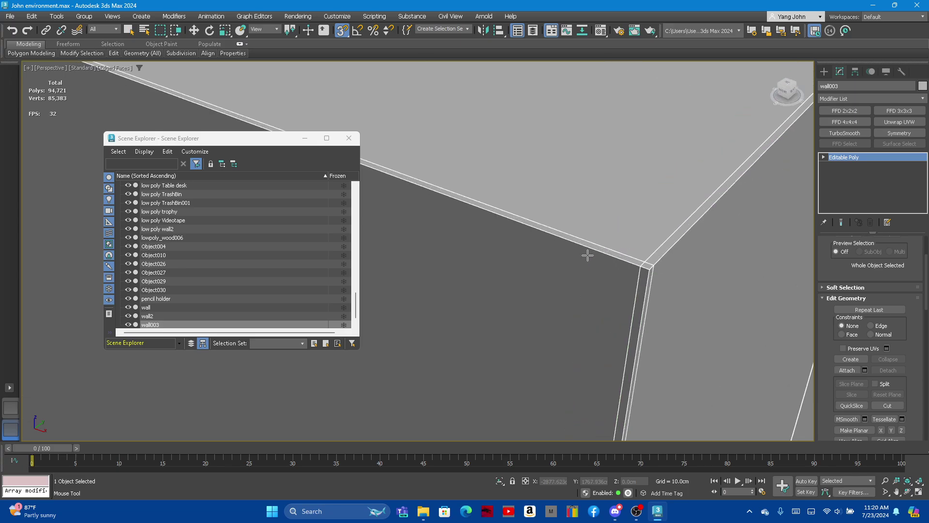
{"action": "scroll", "coordinate": [587, 253], "scroll_direction": "down", "scroll_amount": 3}
{"action": "scroll", "coordinate": [690, 170], "scroll_direction": "up", "scroll_amount": 4}
{"action": "scroll", "coordinate": [618, 248], "scroll_direction": "down", "scroll_amount": 3}
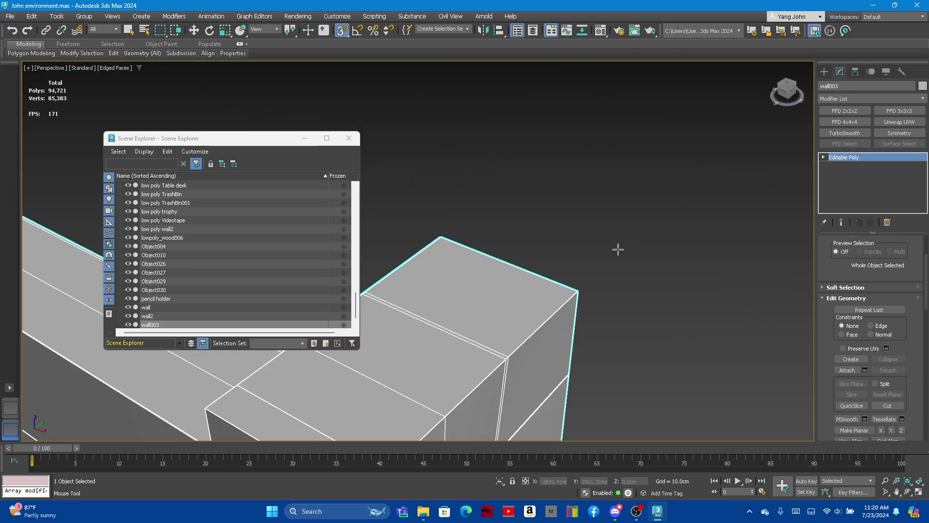
{"action": "scroll", "coordinate": [581, 290], "scroll_direction": "up", "scroll_amount": 3}
{"action": "scroll", "coordinate": [542, 323], "scroll_direction": "down", "scroll_amount": 3}
{"action": "scroll", "coordinate": [481, 357], "scroll_direction": "up", "scroll_amount": 3}
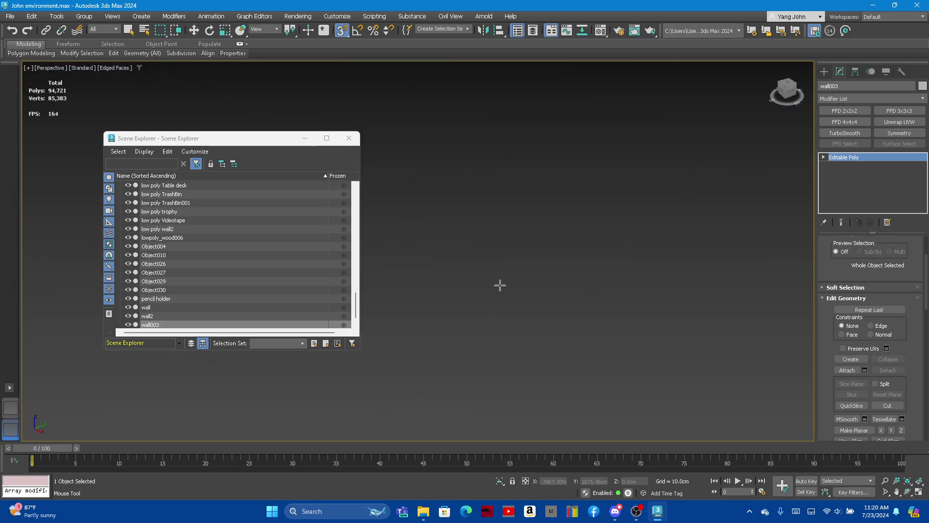
{"action": "scroll", "coordinate": [500, 285], "scroll_direction": "down", "scroll_amount": 3}
{"action": "scroll", "coordinate": [533, 276], "scroll_direction": "down", "scroll_amount": 2}
{"action": "scroll", "coordinate": [850, 267], "scroll_direction": "up", "scroll_amount": 3}
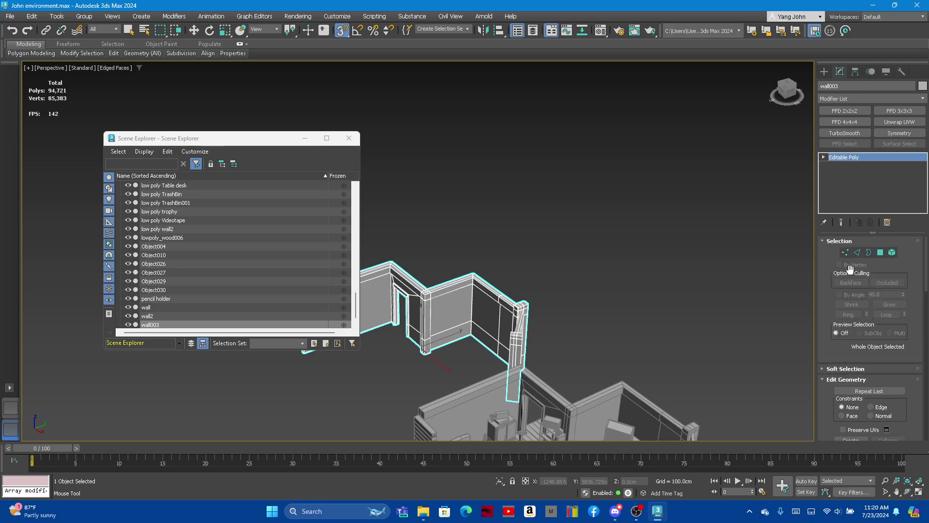
Step: Switch wall003 to Edge sub-object mode and zoom in on its corner edges
{"action": "left_click", "coordinate": [857, 252]}
{"action": "scroll", "coordinate": [583, 286], "scroll_direction": "up", "scroll_amount": 3}
{"action": "scroll", "coordinate": [584, 286], "scroll_direction": "up", "scroll_amount": 3}
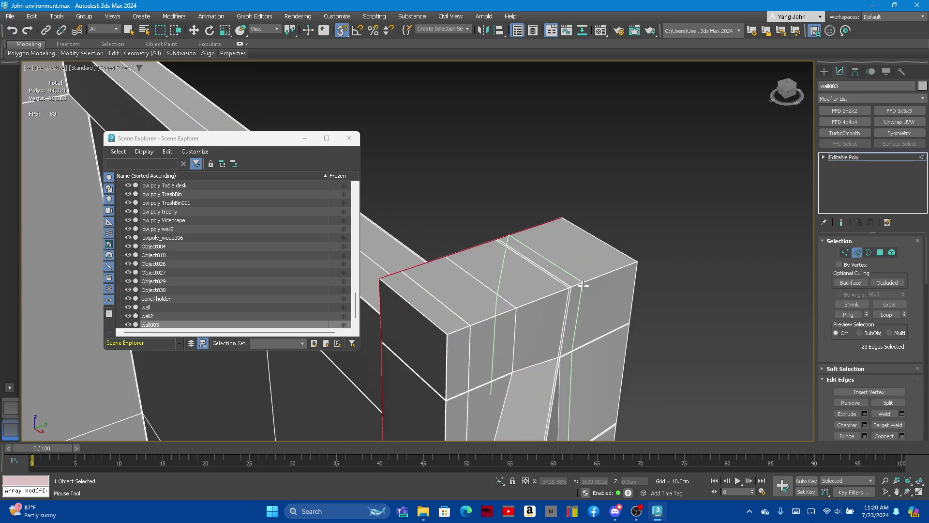
{"action": "scroll", "coordinate": [630, 266], "scroll_direction": "up", "scroll_amount": 3}
{"action": "scroll", "coordinate": [644, 252], "scroll_direction": "up", "scroll_amount": 2}
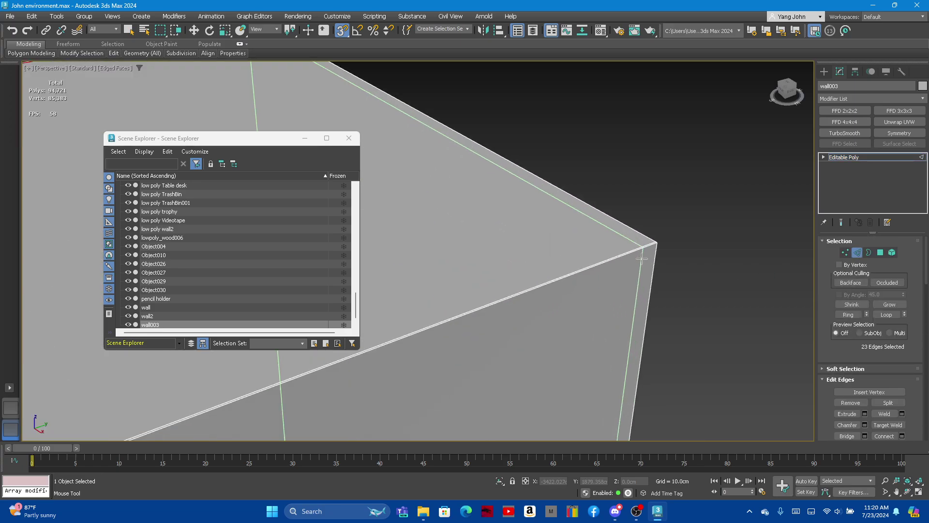
{"action": "scroll", "coordinate": [656, 237], "scroll_direction": "up", "scroll_amount": 2}
{"action": "scroll", "coordinate": [669, 222], "scroll_direction": "up", "scroll_amount": 1}
{"action": "scroll", "coordinate": [670, 222], "scroll_direction": "up", "scroll_amount": 1}
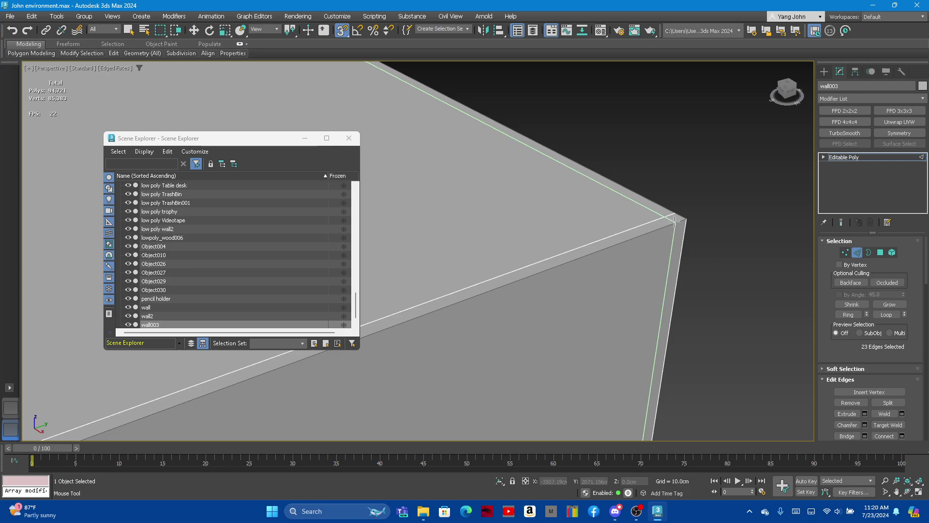
{"action": "scroll", "coordinate": [665, 262], "scroll_direction": "down", "scroll_amount": 10}
{"action": "scroll", "coordinate": [663, 247], "scroll_direction": "up", "scroll_amount": 4}
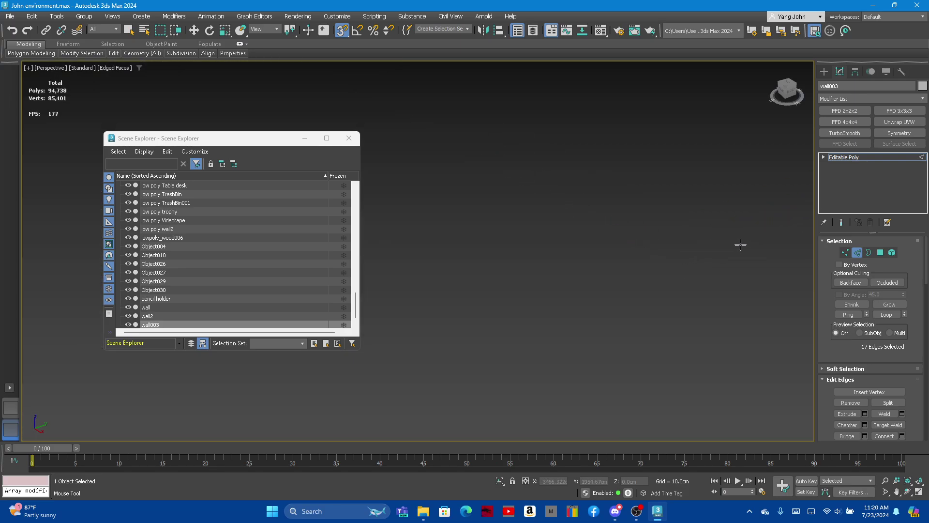
{"action": "scroll", "coordinate": [673, 228], "scroll_direction": "up", "scroll_amount": 2}
{"action": "scroll", "coordinate": [685, 199], "scroll_direction": "up", "scroll_amount": 2}
{"action": "scroll", "coordinate": [697, 172], "scroll_direction": "up", "scroll_amount": 2}
{"action": "scroll", "coordinate": [633, 228], "scroll_direction": "down", "scroll_amount": 5}
{"action": "scroll", "coordinate": [649, 291], "scroll_direction": "up", "scroll_amount": 3}
{"action": "scroll", "coordinate": [668, 358], "scroll_direction": "up", "scroll_amount": 2}
{"action": "scroll", "coordinate": [680, 396], "scroll_direction": "up", "scroll_amount": 2}
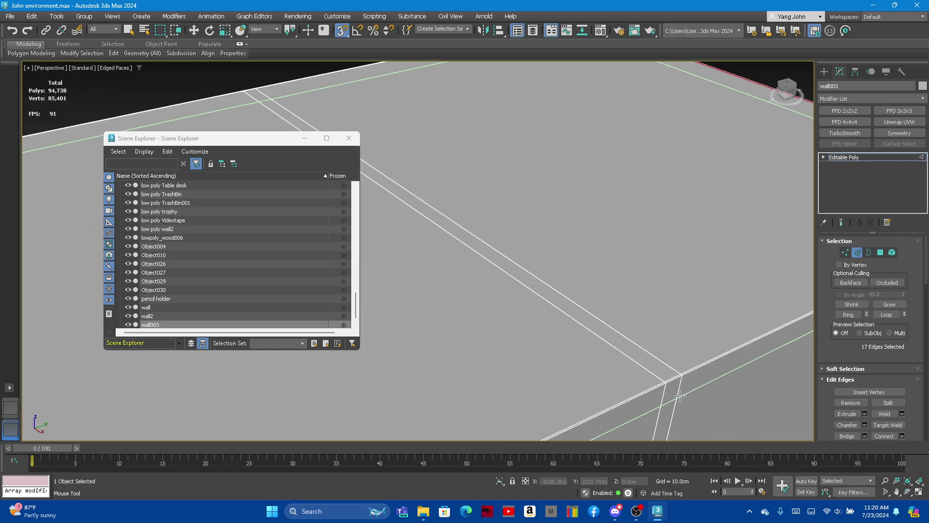
{"action": "scroll", "coordinate": [680, 396], "scroll_direction": "down", "scroll_amount": 3}
Step: Add support loops hugging the posts' and beams' top corner edges, reaching 94,902 polygons
{"action": "middle_click_drag", "start_coordinate": [680, 396], "coordinate": [518, 268], "text": "alt"}
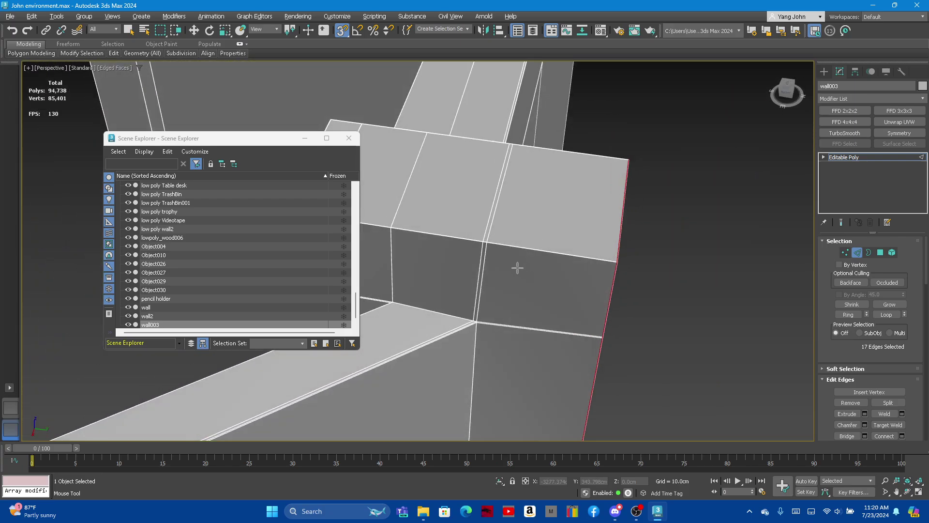
{"action": "scroll", "coordinate": [528, 281], "scroll_direction": "up", "scroll_amount": 3}
{"action": "scroll", "coordinate": [542, 300], "scroll_direction": "up", "scroll_amount": 2}
{"action": "scroll", "coordinate": [557, 314], "scroll_direction": "up", "scroll_amount": 1}
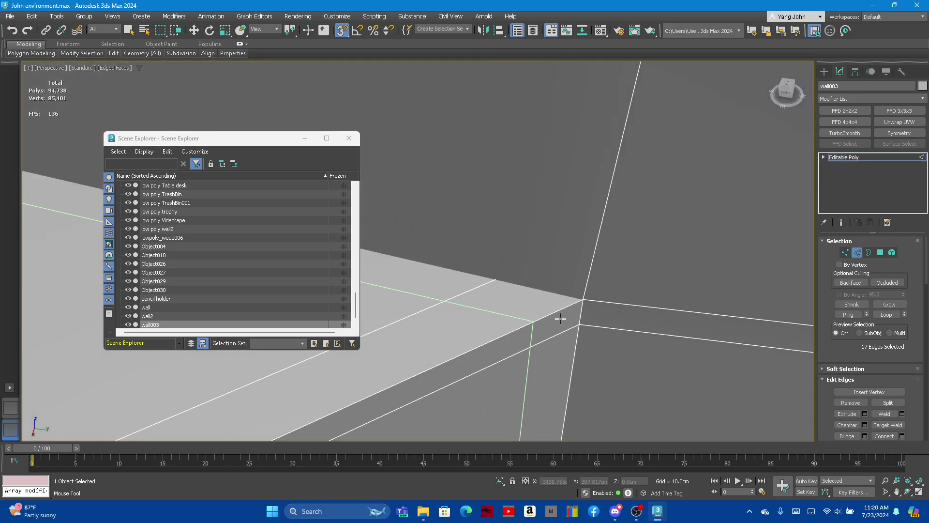
{"action": "scroll", "coordinate": [534, 321], "scroll_direction": "down", "scroll_amount": 2}
{"action": "scroll", "coordinate": [543, 300], "scroll_direction": "down", "scroll_amount": 3}
{"action": "scroll", "coordinate": [573, 257], "scroll_direction": "up", "scroll_amount": 4}
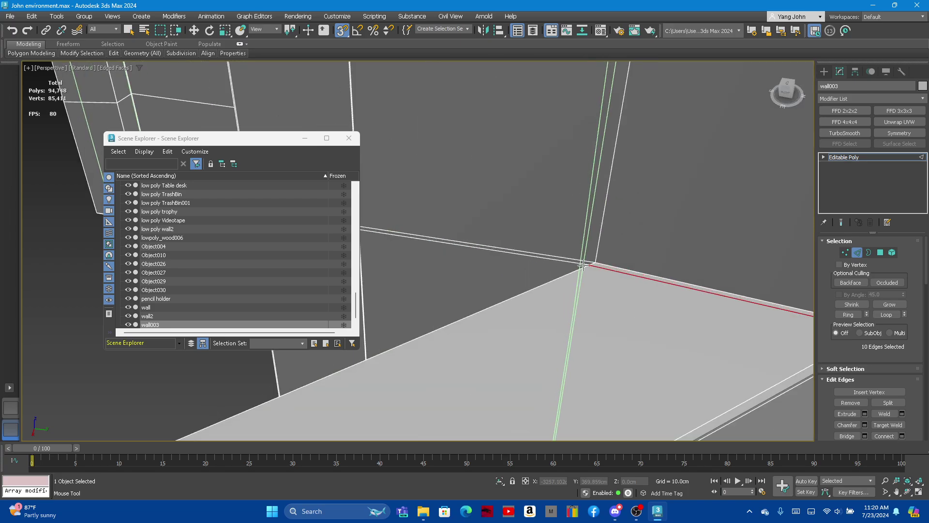
{"action": "scroll", "coordinate": [573, 249], "scroll_direction": "up", "scroll_amount": 1}
{"action": "scroll", "coordinate": [573, 249], "scroll_direction": "down", "scroll_amount": 3}
{"action": "scroll", "coordinate": [532, 290], "scroll_direction": "down", "scroll_amount": 2}
{"action": "scroll", "coordinate": [460, 291], "scroll_direction": "down", "scroll_amount": 2}
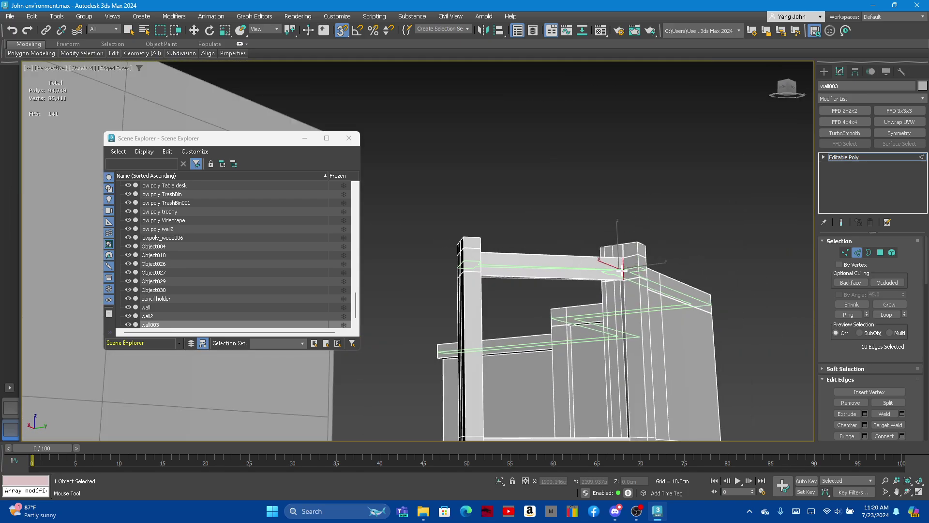
{"action": "scroll", "coordinate": [422, 295], "scroll_direction": "up", "scroll_amount": 2}
{"action": "scroll", "coordinate": [423, 295], "scroll_direction": "up", "scroll_amount": 1}
{"action": "scroll", "coordinate": [460, 271], "scroll_direction": "up", "scroll_amount": 3}
{"action": "scroll", "coordinate": [508, 242], "scroll_direction": "down", "scroll_amount": 2}
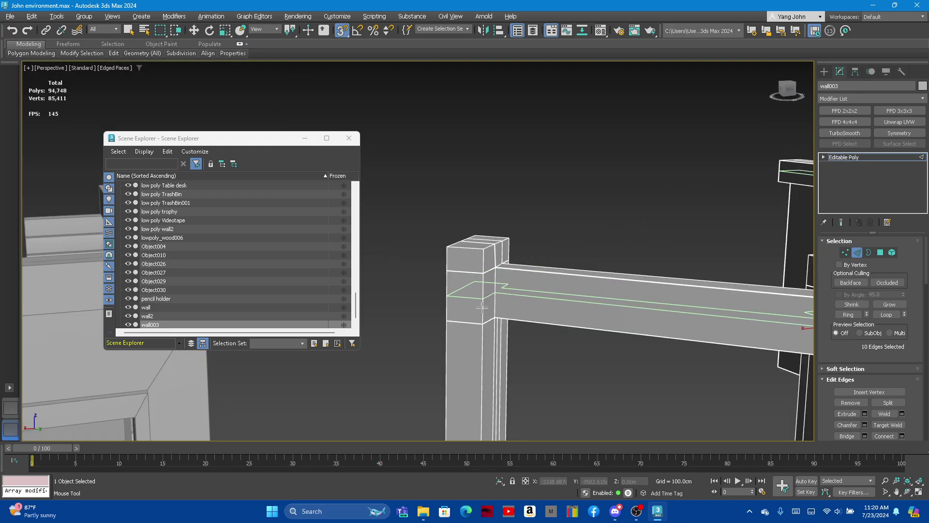
{"action": "scroll", "coordinate": [562, 211], "scroll_direction": "up", "scroll_amount": 2}
{"action": "scroll", "coordinate": [562, 211], "scroll_direction": "up", "scroll_amount": 3}
{"action": "scroll", "coordinate": [513, 225], "scroll_direction": "up", "scroll_amount": 2}
{"action": "scroll", "coordinate": [476, 239], "scroll_direction": "up", "scroll_amount": 1}
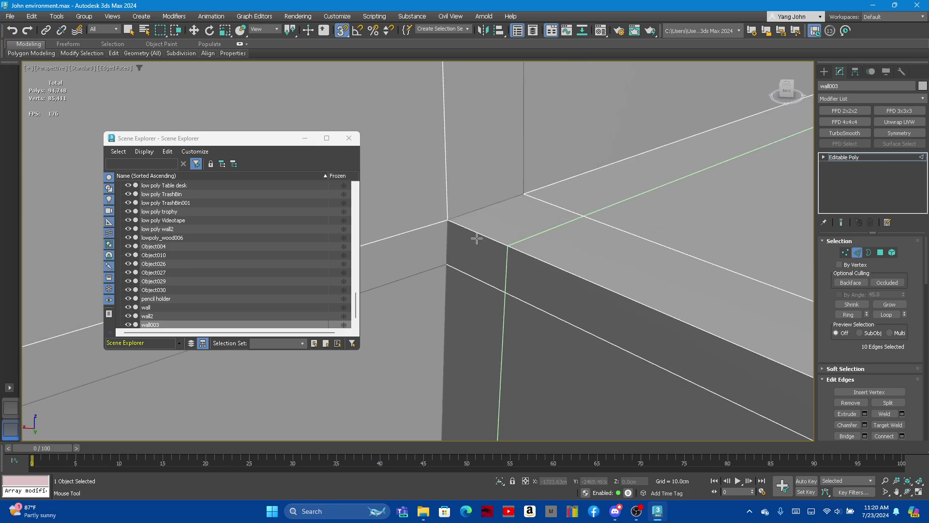
{"action": "scroll", "coordinate": [510, 244], "scroll_direction": "down", "scroll_amount": 2}
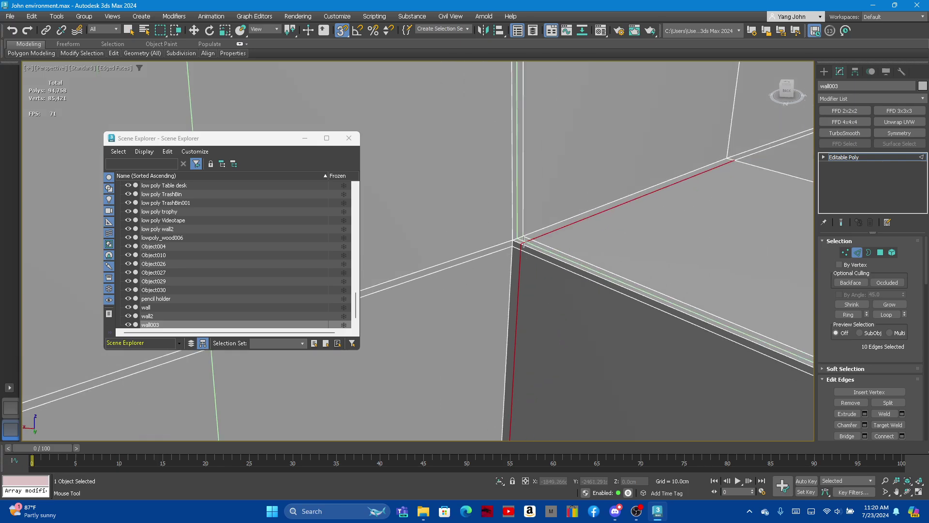
{"action": "scroll", "coordinate": [514, 245], "scroll_direction": "down", "scroll_amount": 2}
{"action": "scroll", "coordinate": [519, 274], "scroll_direction": "up", "scroll_amount": 2}
{"action": "scroll", "coordinate": [516, 227], "scroll_direction": "up", "scroll_amount": 3}
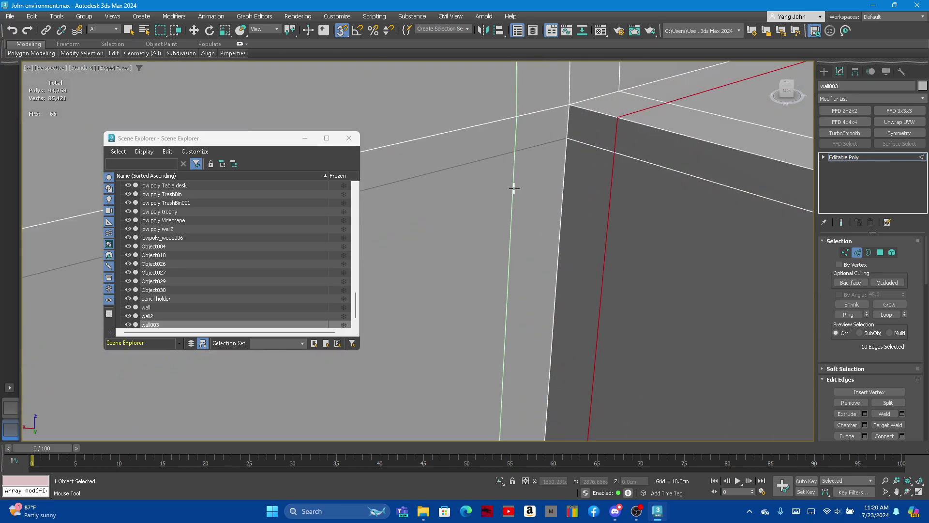
{"action": "scroll", "coordinate": [558, 152], "scroll_direction": "down", "scroll_amount": 1}
{"action": "scroll", "coordinate": [562, 165], "scroll_direction": "down", "scroll_amount": 2}
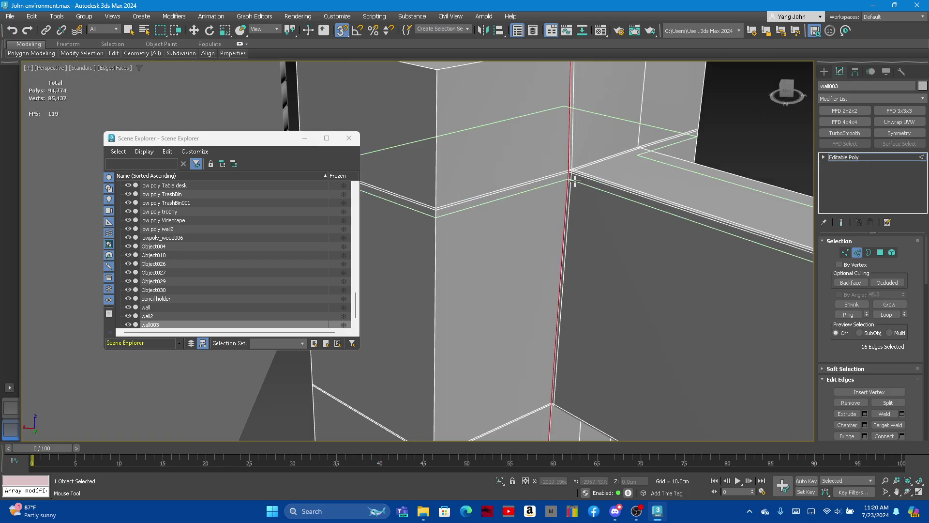
{"action": "scroll", "coordinate": [581, 194], "scroll_direction": "down", "scroll_amount": 2}
{"action": "scroll", "coordinate": [531, 209], "scroll_direction": "down", "scroll_amount": 1}
{"action": "scroll", "coordinate": [531, 209], "scroll_direction": "up", "scroll_amount": 2}
{"action": "scroll", "coordinate": [494, 177], "scroll_direction": "up", "scroll_amount": 2}
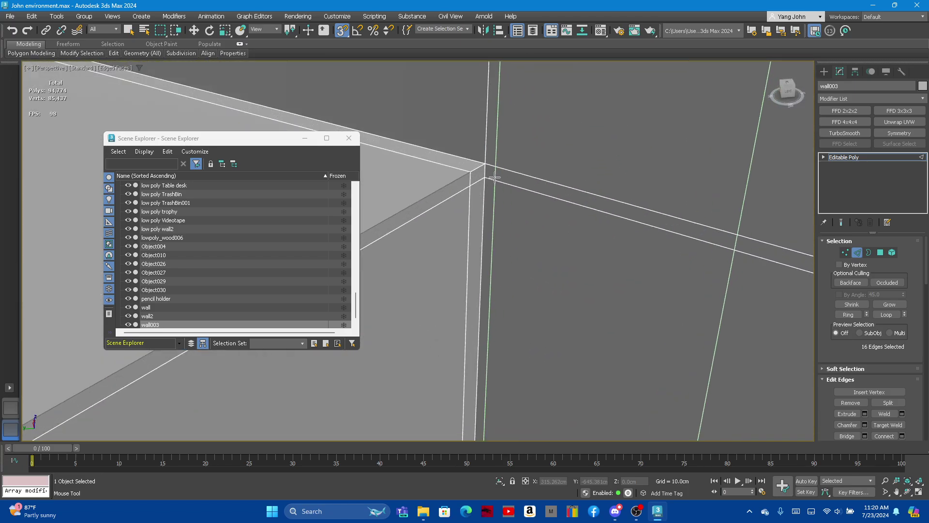
{"action": "scroll", "coordinate": [518, 220], "scroll_direction": "down", "scroll_amount": 3}
{"action": "scroll", "coordinate": [508, 217], "scroll_direction": "up", "scroll_amount": 3}
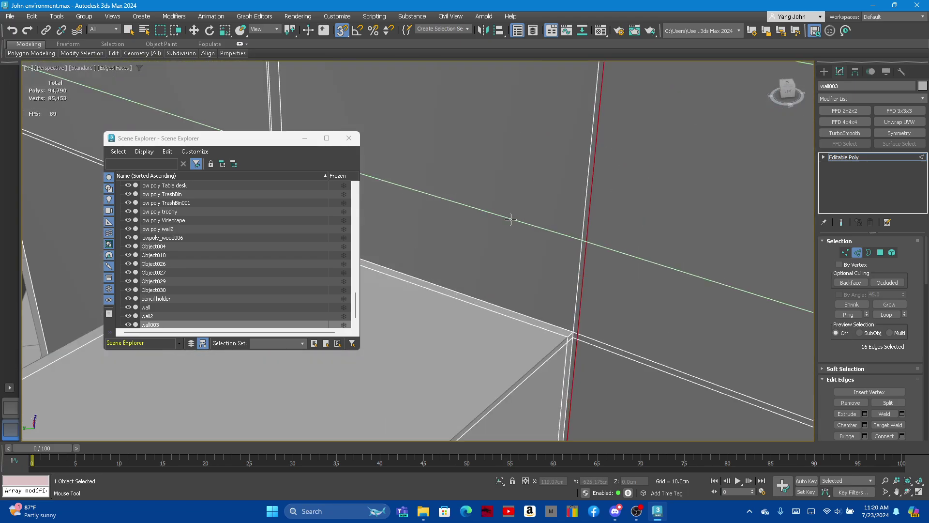
{"action": "scroll", "coordinate": [538, 256], "scroll_direction": "up", "scroll_amount": 1}
{"action": "scroll", "coordinate": [609, 384], "scroll_direction": "down", "scroll_amount": 3}
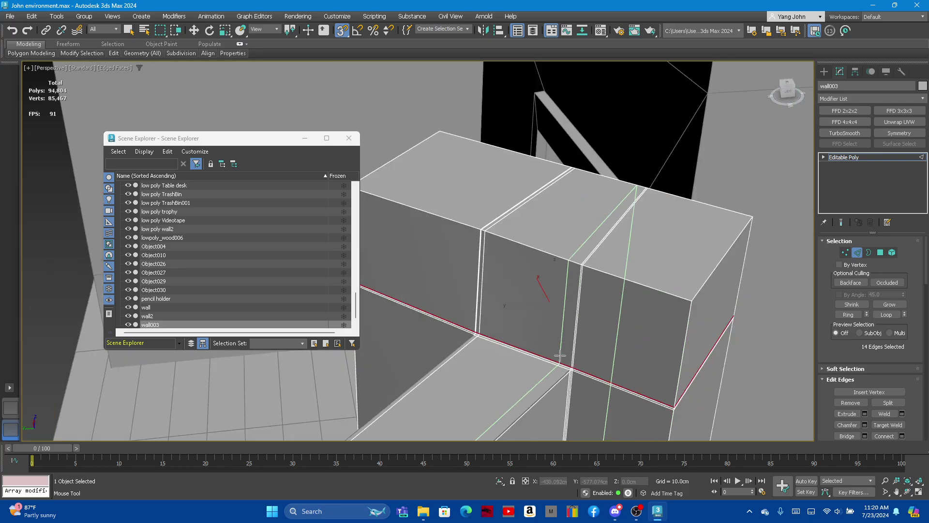
{"action": "scroll", "coordinate": [532, 348], "scroll_direction": "down", "scroll_amount": 2}
{"action": "scroll", "coordinate": [484, 329], "scroll_direction": "up", "scroll_amount": 3}
{"action": "scroll", "coordinate": [452, 314], "scroll_direction": "up", "scroll_amount": 2}
{"action": "scroll", "coordinate": [452, 314], "scroll_direction": "down", "scroll_amount": 3}
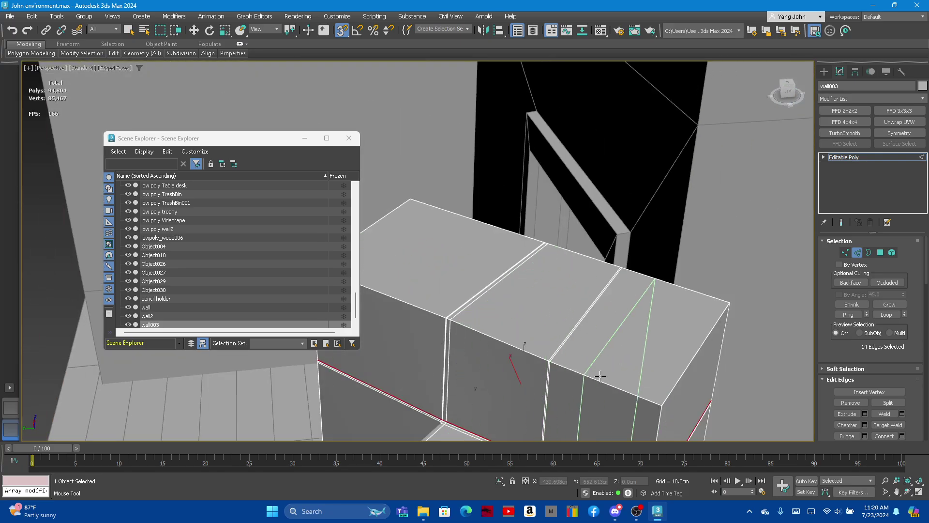
{"action": "scroll", "coordinate": [605, 339], "scroll_direction": "up", "scroll_amount": 2}
{"action": "scroll", "coordinate": [617, 341], "scroll_direction": "up", "scroll_amount": 2}
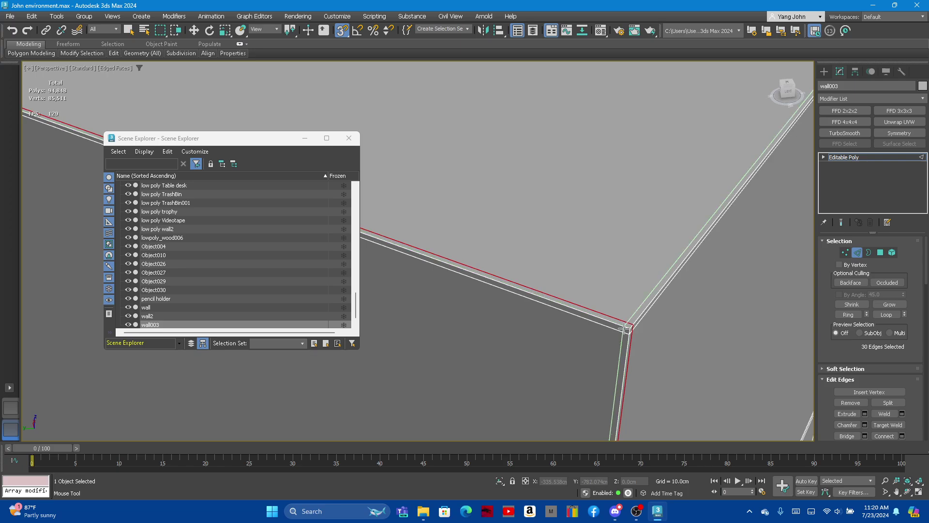
{"action": "scroll", "coordinate": [642, 335], "scroll_direction": "down", "scroll_amount": 2}
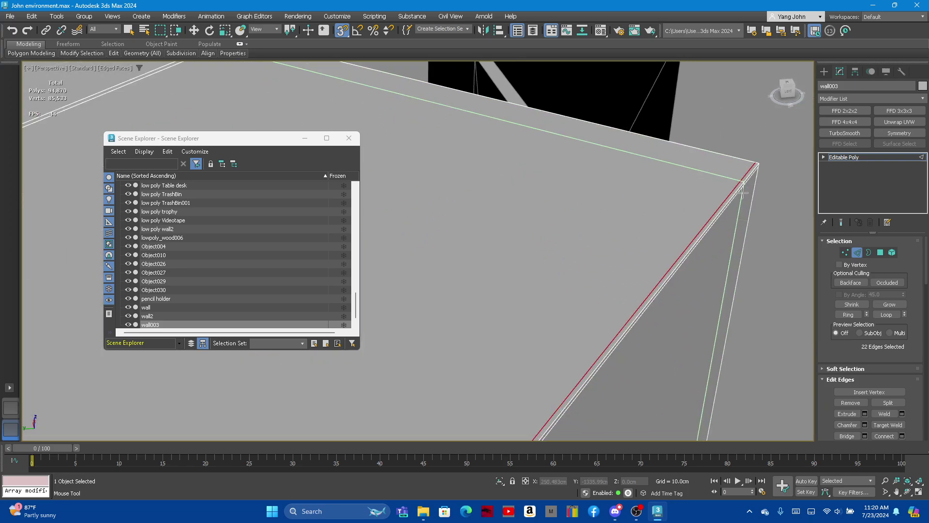
{"action": "mouse_move", "coordinate": [746, 205]}
{"action": "middle_mouse_down", "text": "alt"}
{"action": "mouse_move", "coordinate": [581, 295]}
{"action": "mouse_move", "coordinate": [528, 127]}
{"action": "mouse_move", "coordinate": [484, 221]}
{"action": "mouse_move", "coordinate": [495, 225]}
{"action": "middle_mouse_up", "text": "alt"}
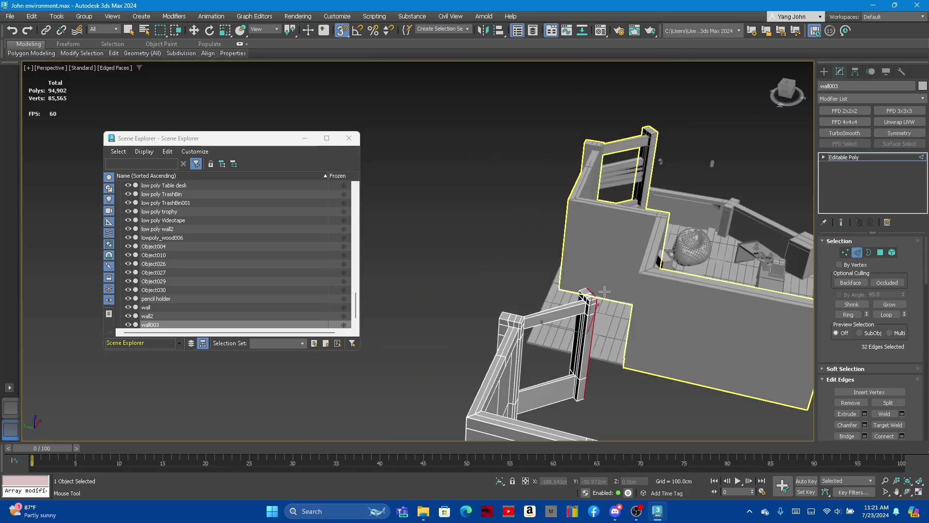
Step: Orbit above wall003 and zoom so the wall and pillar fill the lower left
{"action": "middle_click_drag", "start_coordinate": [545, 248], "coordinate": [662, 350], "text": "alt"}
{"action": "scroll", "coordinate": [662, 350], "scroll_direction": "up", "scroll_amount": 3}
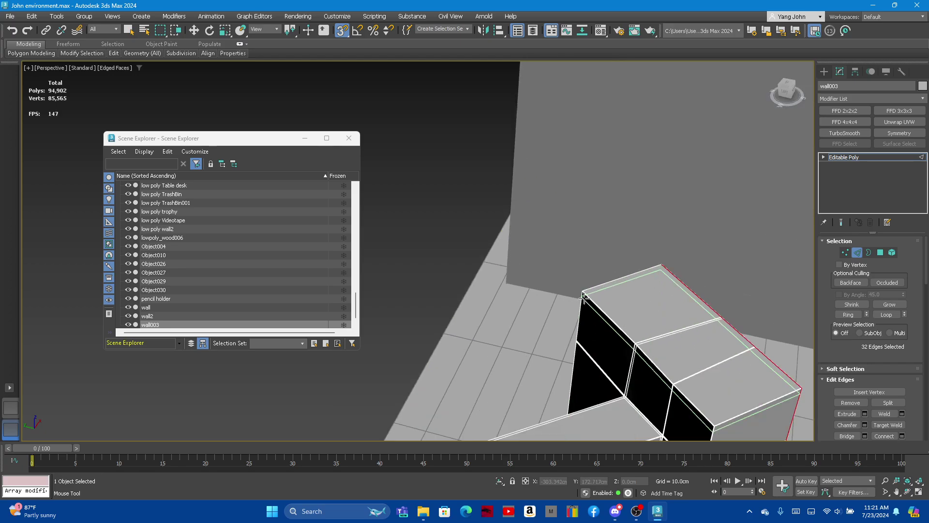
{"action": "scroll", "coordinate": [624, 320], "scroll_direction": "up", "scroll_amount": 3}
{"action": "scroll", "coordinate": [582, 290], "scroll_direction": "up", "scroll_amount": 2}
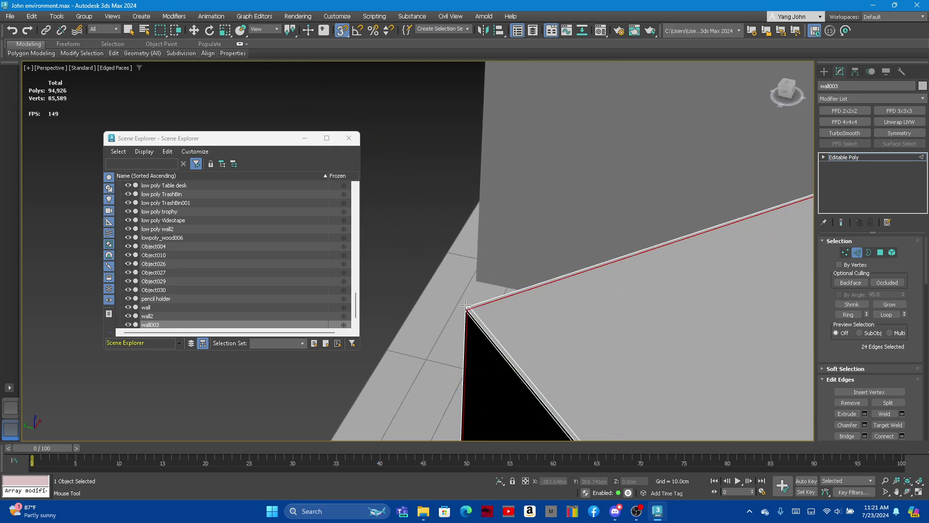
{"action": "scroll", "coordinate": [466, 305], "scroll_direction": "down", "scroll_amount": 10}
{"action": "scroll", "coordinate": [436, 293], "scroll_direction": "up", "scroll_amount": 6}
{"action": "scroll", "coordinate": [435, 293], "scroll_direction": "up", "scroll_amount": 3}
{"action": "scroll", "coordinate": [529, 182], "scroll_direction": "up", "scroll_amount": 2}
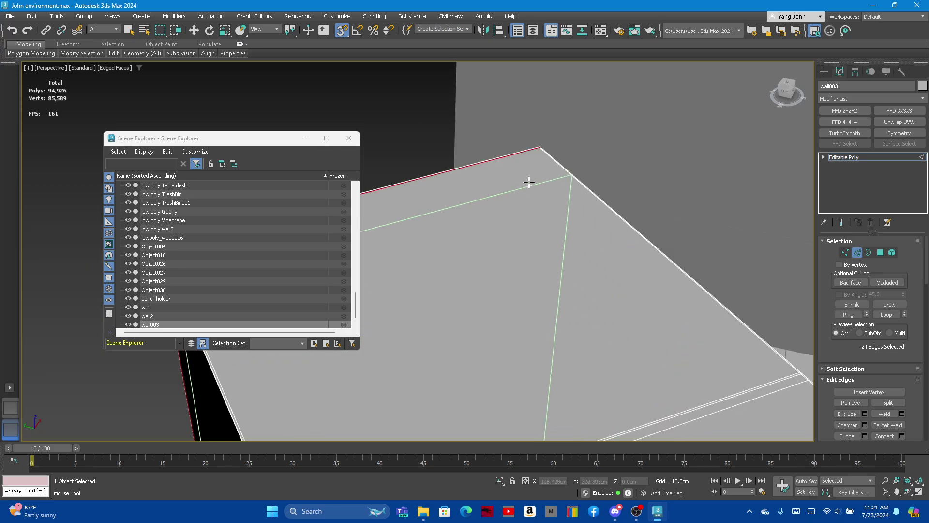
{"action": "middle_click_drag", "start_coordinate": [529, 182], "coordinate": [554, 151]}
{"action": "scroll", "coordinate": [551, 144], "scroll_direction": "down", "scroll_amount": 4}
{"action": "scroll", "coordinate": [542, 147], "scroll_direction": "down", "scroll_amount": 3}
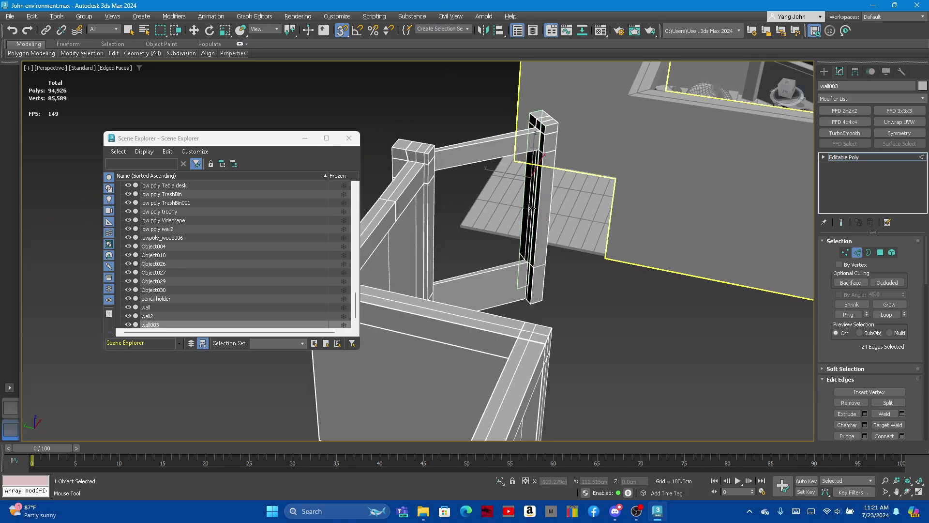
{"action": "scroll", "coordinate": [527, 153], "scroll_direction": "up", "scroll_amount": 3}
{"action": "scroll", "coordinate": [521, 155], "scroll_direction": "up", "scroll_amount": 4}
{"action": "scroll", "coordinate": [521, 155], "scroll_direction": "up", "scroll_amount": 3}
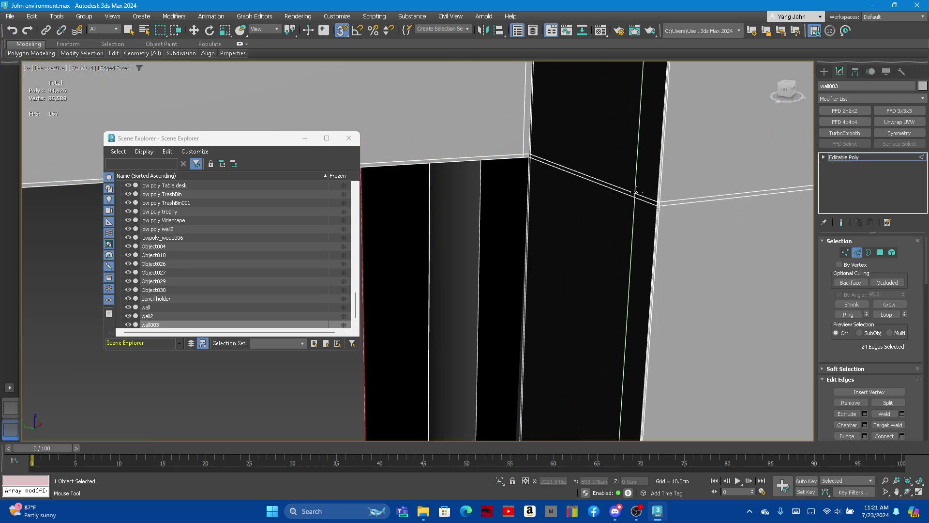
{"action": "scroll", "coordinate": [637, 193], "scroll_direction": "up", "scroll_amount": 3}
{"action": "scroll", "coordinate": [652, 201], "scroll_direction": "up", "scroll_amount": 3}
{"action": "scroll", "coordinate": [724, 265], "scroll_direction": "up", "scroll_amount": 2}
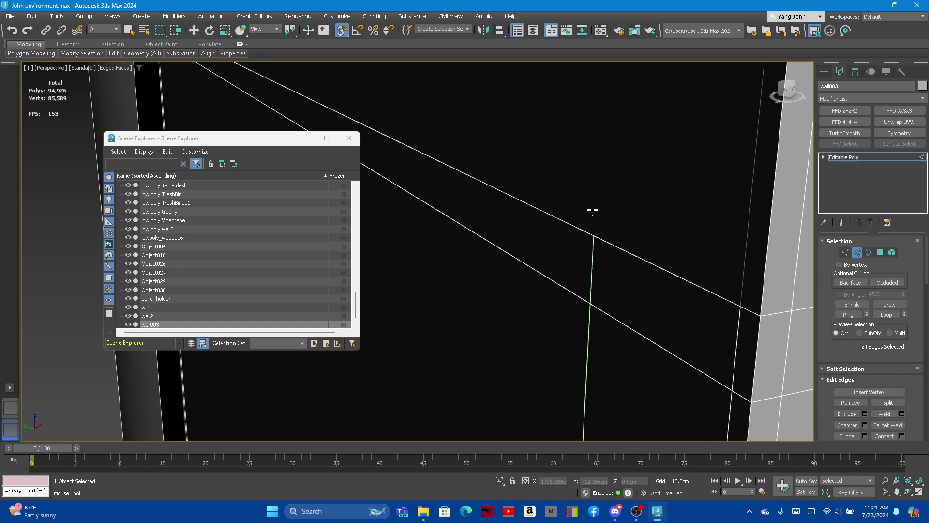
{"action": "scroll", "coordinate": [592, 209], "scroll_direction": "down", "scroll_amount": 3}
{"action": "scroll", "coordinate": [576, 208], "scroll_direction": "down", "scroll_amount": 3}
{"action": "scroll", "coordinate": [566, 208], "scroll_direction": "down", "scroll_amount": 3}
{"action": "scroll", "coordinate": [557, 205], "scroll_direction": "down", "scroll_amount": 3}
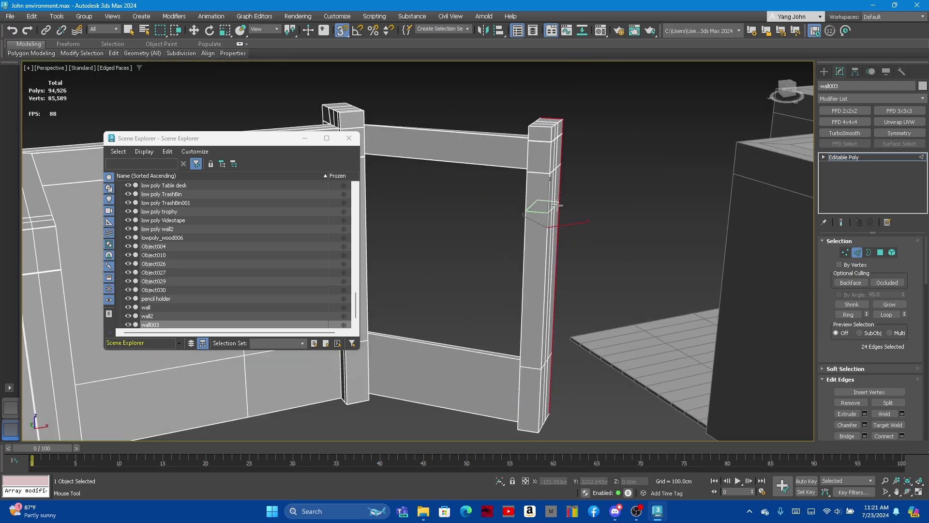
{"action": "scroll", "coordinate": [558, 205], "scroll_direction": "down", "scroll_amount": 1}
{"action": "scroll", "coordinate": [542, 216], "scroll_direction": "up", "scroll_amount": 3}
{"action": "scroll", "coordinate": [528, 227], "scroll_direction": "up", "scroll_amount": 2}
{"action": "scroll", "coordinate": [516, 236], "scroll_direction": "up", "scroll_amount": 2}
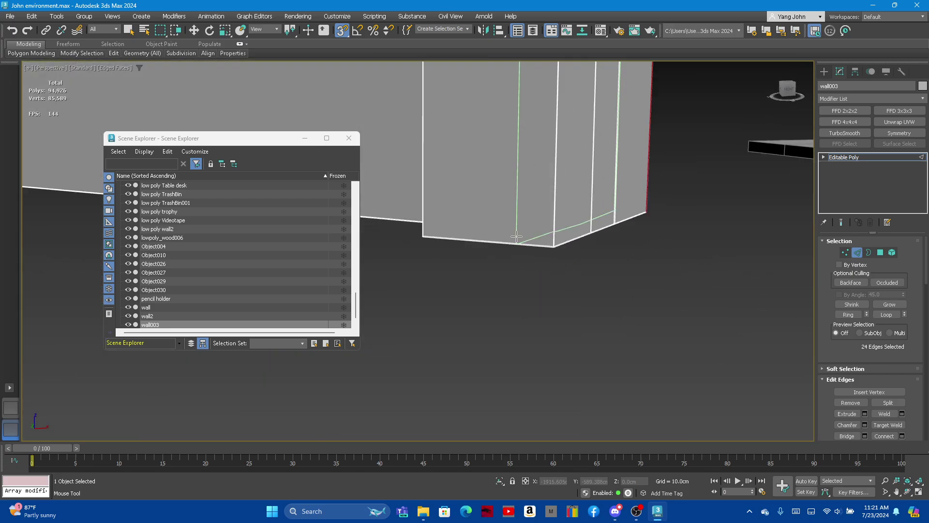
{"action": "scroll", "coordinate": [517, 237], "scroll_direction": "up", "scroll_amount": 2}
{"action": "scroll", "coordinate": [604, 265], "scroll_direction": "up", "scroll_amount": 2}
{"action": "scroll", "coordinate": [696, 277], "scroll_direction": "down", "scroll_amount": 2}
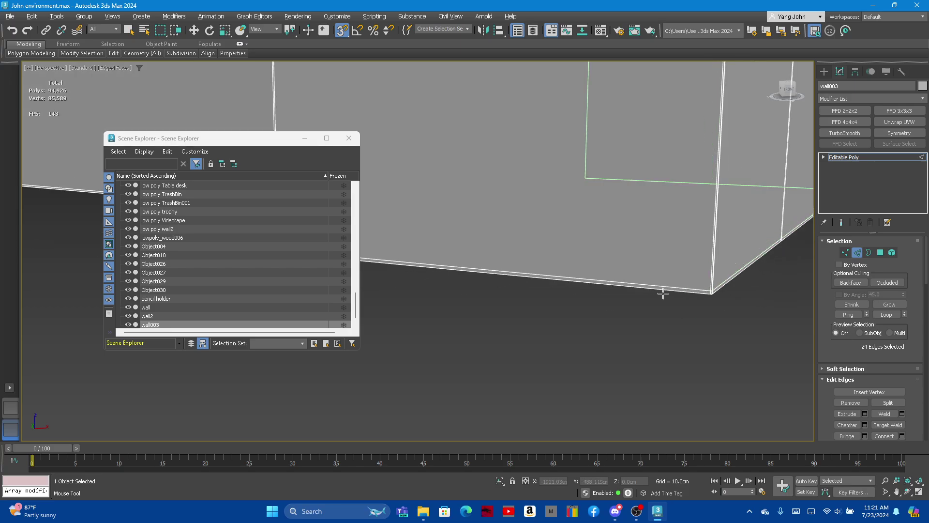
{"action": "scroll", "coordinate": [664, 291], "scroll_direction": "down", "scroll_amount": 2}
{"action": "scroll", "coordinate": [574, 276], "scroll_direction": "up", "scroll_amount": 3}
{"action": "scroll", "coordinate": [504, 276], "scroll_direction": "up", "scroll_amount": 1}
{"action": "scroll", "coordinate": [641, 273], "scroll_direction": "down", "scroll_amount": 2}
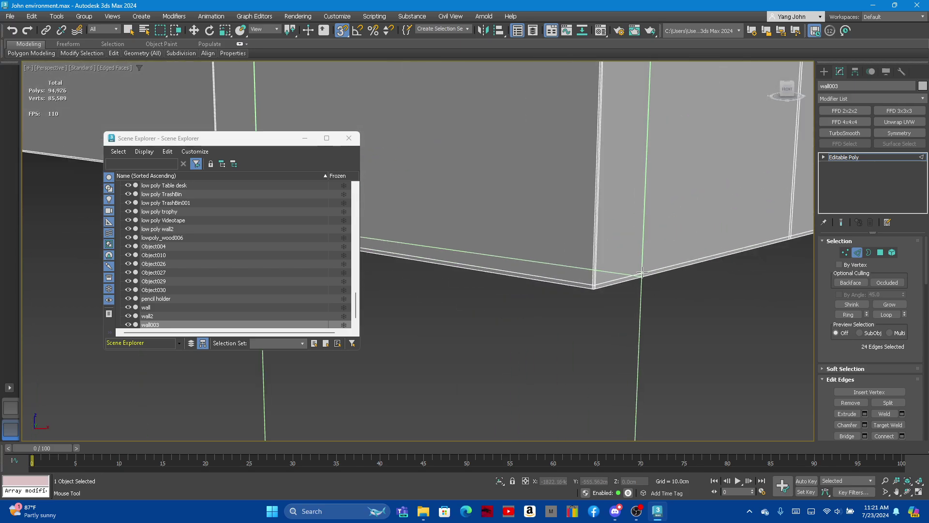
Step: Orbit around wall003's corner to inspect its inner faces, long strips and pillar
{"action": "mouse_move", "coordinate": [578, 281]}
{"action": "middle_mouse_down", "text": "alt"}
{"action": "mouse_move", "coordinate": [656, 311]}
{"action": "mouse_move", "coordinate": [691, 281]}
{"action": "mouse_move", "coordinate": [730, 356]}
{"action": "mouse_move", "coordinate": [765, 378]}
{"action": "middle_mouse_up", "text": "alt"}
{"action": "mouse_move", "coordinate": [608, 348]}
{"action": "middle_mouse_down", "text": "alt"}
{"action": "mouse_move", "coordinate": [602, 322]}
{"action": "mouse_move", "coordinate": [560, 333]}
{"action": "mouse_move", "coordinate": [508, 373]}
{"action": "mouse_move", "coordinate": [477, 349]}
{"action": "mouse_move", "coordinate": [452, 345]}
{"action": "middle_mouse_up", "text": "alt"}
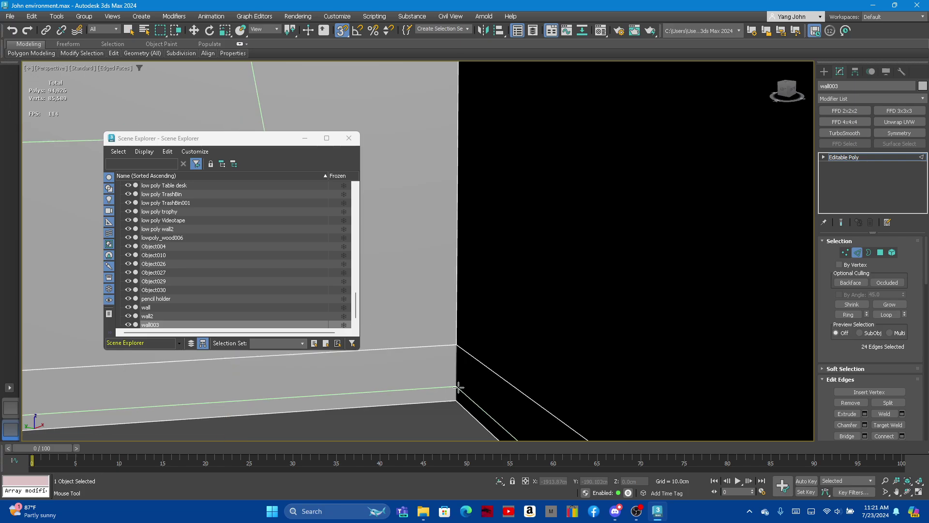
{"action": "mouse_move", "coordinate": [458, 387]}
{"action": "middle_mouse_down", "text": "alt"}
{"action": "mouse_move", "coordinate": [596, 368]}
{"action": "mouse_move", "coordinate": [600, 208]}
{"action": "mouse_move", "coordinate": [613, 202]}
{"action": "middle_mouse_up", "text": "alt"}
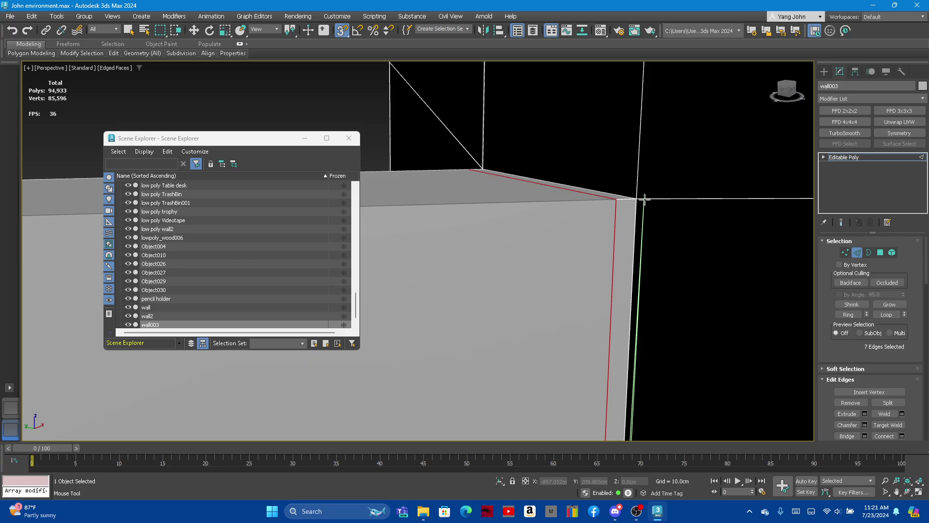
{"action": "mouse_move", "coordinate": [645, 199]}
{"action": "middle_mouse_down", "text": "alt"}
{"action": "mouse_move", "coordinate": [627, 239]}
{"action": "mouse_move", "coordinate": [641, 259]}
{"action": "mouse_move", "coordinate": [649, 249]}
{"action": "mouse_move", "coordinate": [623, 200]}
{"action": "mouse_move", "coordinate": [621, 280]}
{"action": "middle_mouse_up", "text": "alt"}
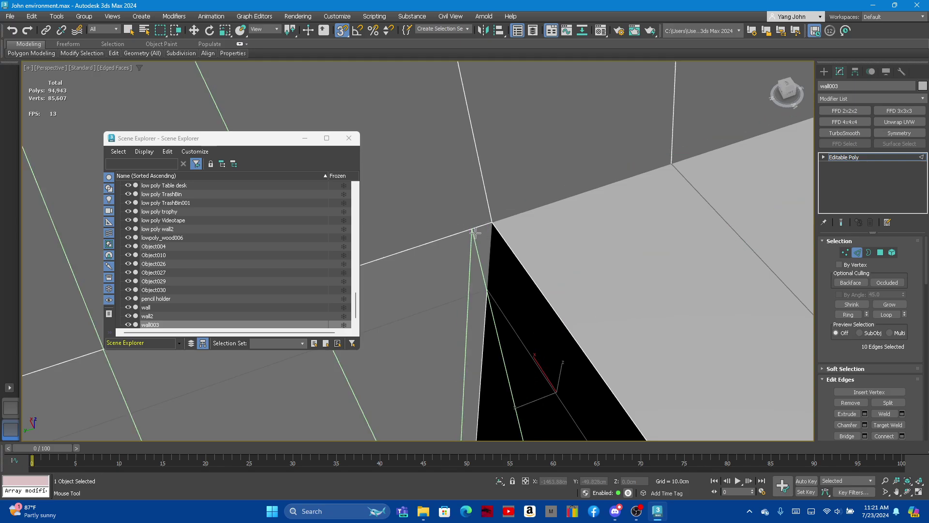
{"action": "mouse_move", "coordinate": [475, 233]}
{"action": "middle_mouse_down", "text": "alt"}
{"action": "mouse_move", "coordinate": [565, 102]}
{"action": "mouse_move", "coordinate": [544, 104]}
{"action": "mouse_move", "coordinate": [576, 73]}
{"action": "mouse_move", "coordinate": [614, 180]}
{"action": "middle_mouse_up", "text": "alt"}
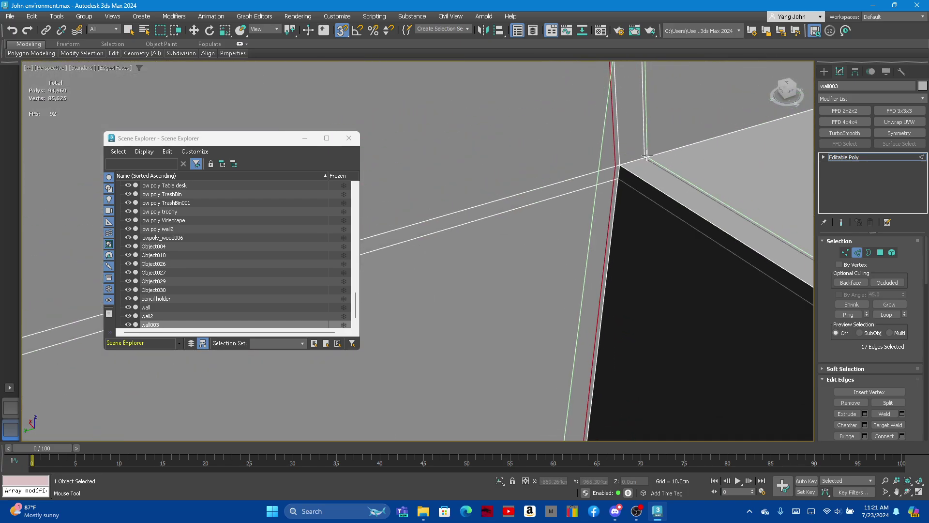
{"action": "middle_click_drag", "start_coordinate": [647, 156], "coordinate": [563, 189], "text": "alt"}
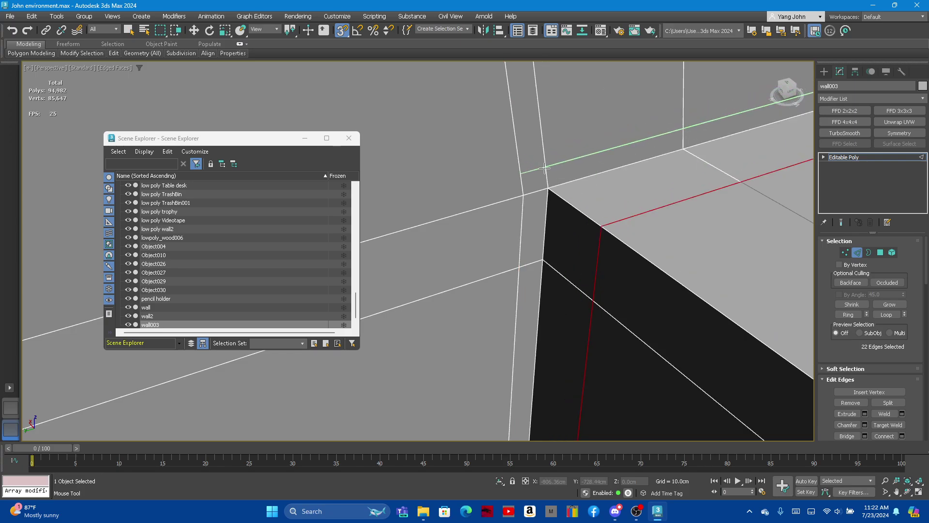
Step: Zoom and orbit until the edited corner edge stands vertical for close inspection
{"action": "scroll", "coordinate": [569, 228], "scroll_direction": "down", "scroll_amount": 2}
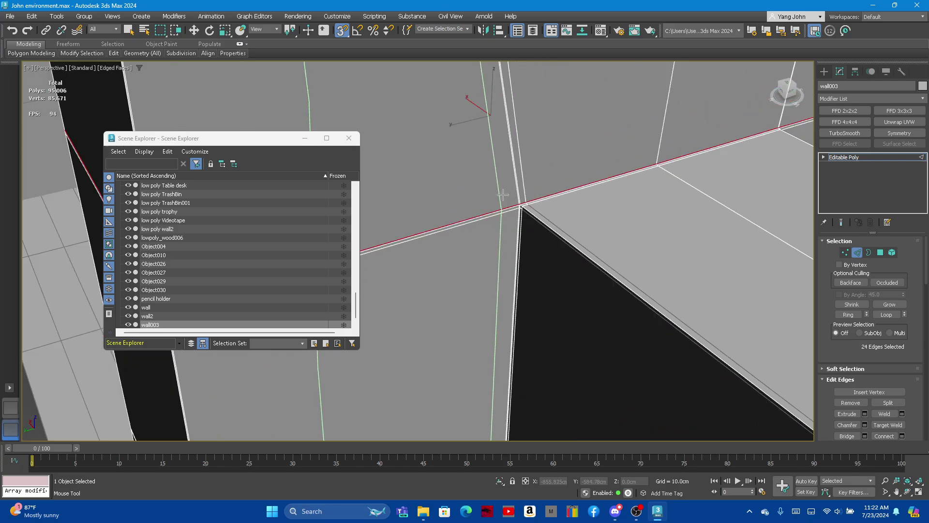
{"action": "scroll", "coordinate": [561, 220], "scroll_direction": "down", "scroll_amount": 3}
{"action": "scroll", "coordinate": [554, 213], "scroll_direction": "down", "scroll_amount": 2}
{"action": "scroll", "coordinate": [544, 206], "scroll_direction": "down", "scroll_amount": 1}
{"action": "scroll", "coordinate": [544, 207], "scroll_direction": "up", "scroll_amount": 3}
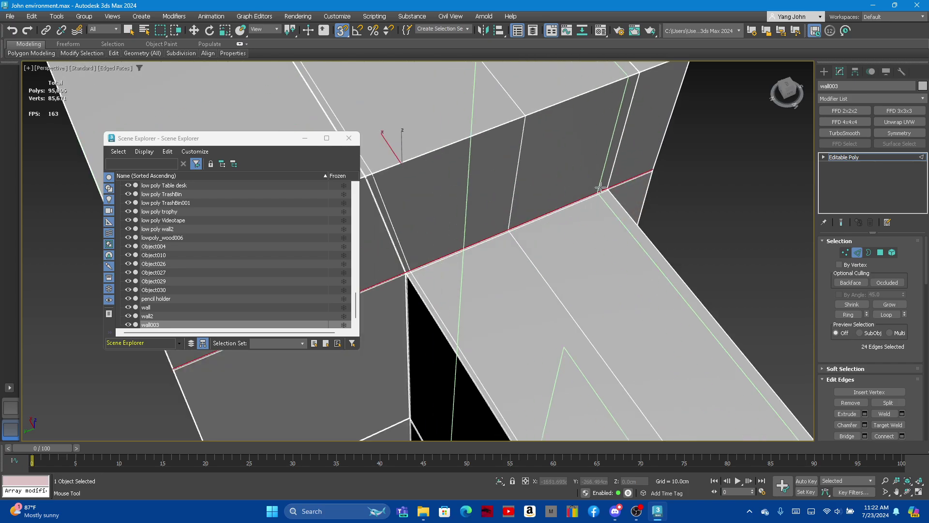
{"action": "scroll", "coordinate": [545, 201], "scroll_direction": "up", "scroll_amount": 2}
{"action": "scroll", "coordinate": [544, 194], "scroll_direction": "down", "scroll_amount": 1}
{"action": "scroll", "coordinate": [544, 188], "scroll_direction": "up", "scroll_amount": 1}
{"action": "mouse_move", "coordinate": [544, 186]}
{"action": "middle_mouse_down", "text": "alt"}
{"action": "mouse_move", "coordinate": [478, 218]}
{"action": "mouse_move", "coordinate": [465, 256]}
{"action": "mouse_move", "coordinate": [478, 271]}
{"action": "middle_mouse_up", "text": "alt"}
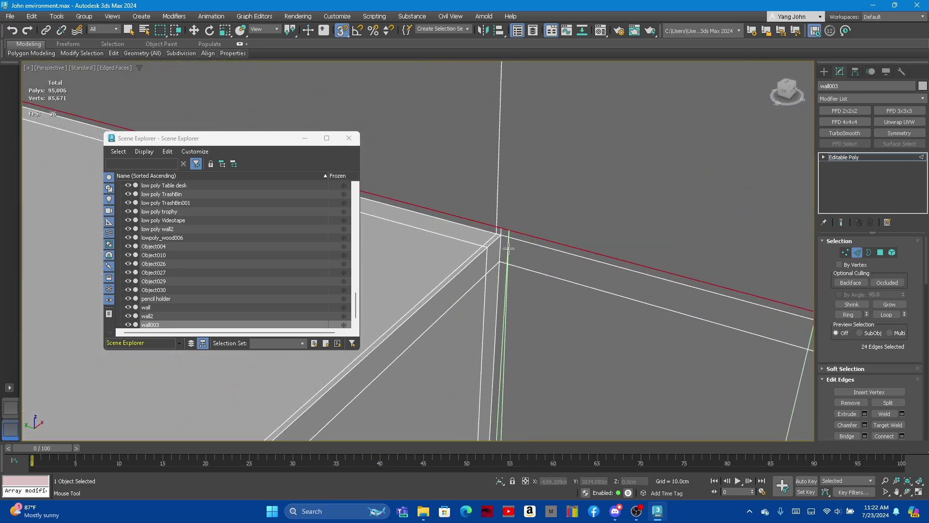
{"action": "mouse_move", "coordinate": [515, 250]}
{"action": "middle_mouse_down", "text": "alt"}
{"action": "mouse_move", "coordinate": [484, 254]}
{"action": "mouse_move", "coordinate": [556, 228]}
{"action": "middle_mouse_up", "text": "alt"}
{"action": "scroll", "coordinate": [465, 256], "scroll_direction": "down", "scroll_amount": 3}
{"action": "scroll", "coordinate": [441, 257], "scroll_direction": "down", "scroll_amount": 2}
{"action": "scroll", "coordinate": [427, 258], "scroll_direction": "up", "scroll_amount": 1}
{"action": "scroll", "coordinate": [428, 258], "scroll_direction": "down", "scroll_amount": 3}
{"action": "scroll", "coordinate": [583, 224], "scroll_direction": "up", "scroll_amount": 3}
{"action": "scroll", "coordinate": [470, 189], "scroll_direction": "up", "scroll_amount": 4}
{"action": "scroll", "coordinate": [470, 190], "scroll_direction": "down", "scroll_amount": 5}
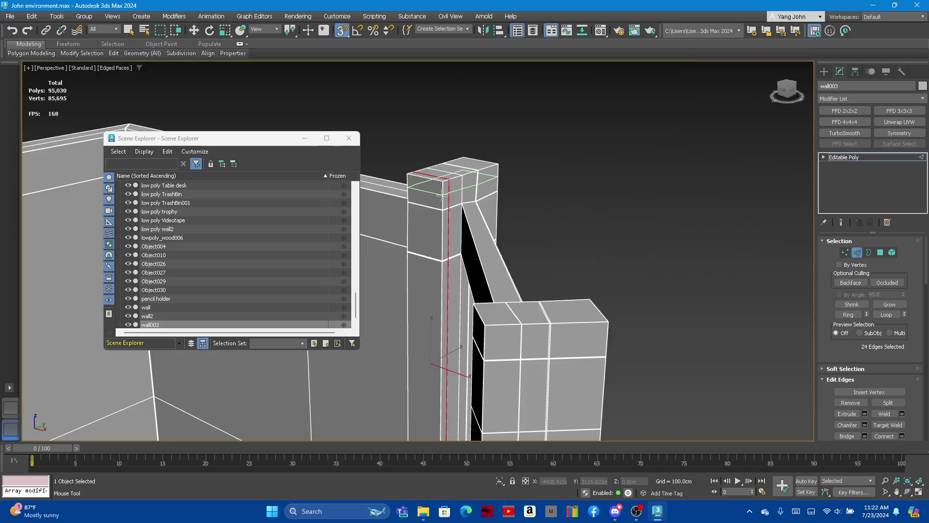
{"action": "scroll", "coordinate": [464, 271], "scroll_direction": "up", "scroll_amount": 2}
{"action": "scroll", "coordinate": [462, 280], "scroll_direction": "up", "scroll_amount": 2}
{"action": "scroll", "coordinate": [463, 283], "scroll_direction": "up", "scroll_amount": 2}
{"action": "scroll", "coordinate": [462, 283], "scroll_direction": "up", "scroll_amount": 2}
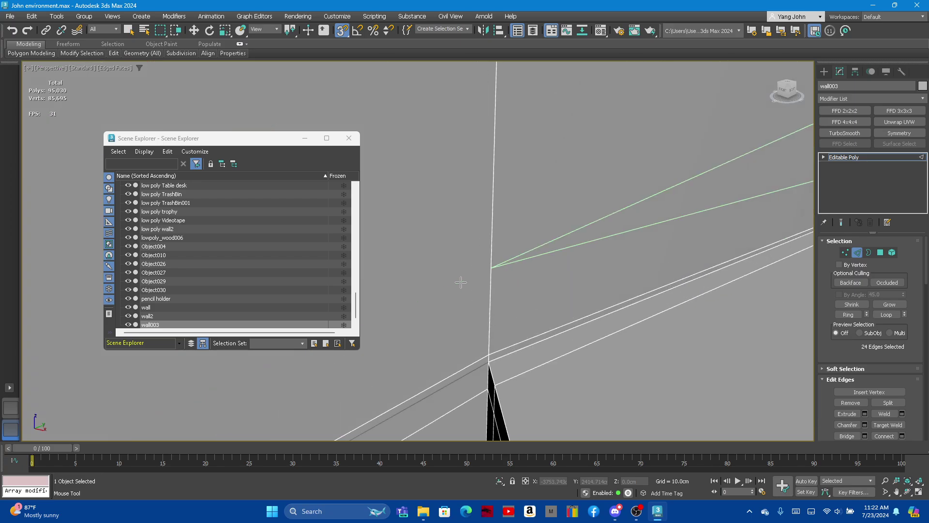
{"action": "scroll", "coordinate": [472, 273], "scroll_direction": "down", "scroll_amount": 3}
{"action": "scroll", "coordinate": [489, 286], "scroll_direction": "down", "scroll_amount": 3}
Step: Zoom and orbit closer around wall003's corner to inspect the new support edges
{"action": "scroll", "coordinate": [513, 305], "scroll_direction": "down", "scroll_amount": 3}
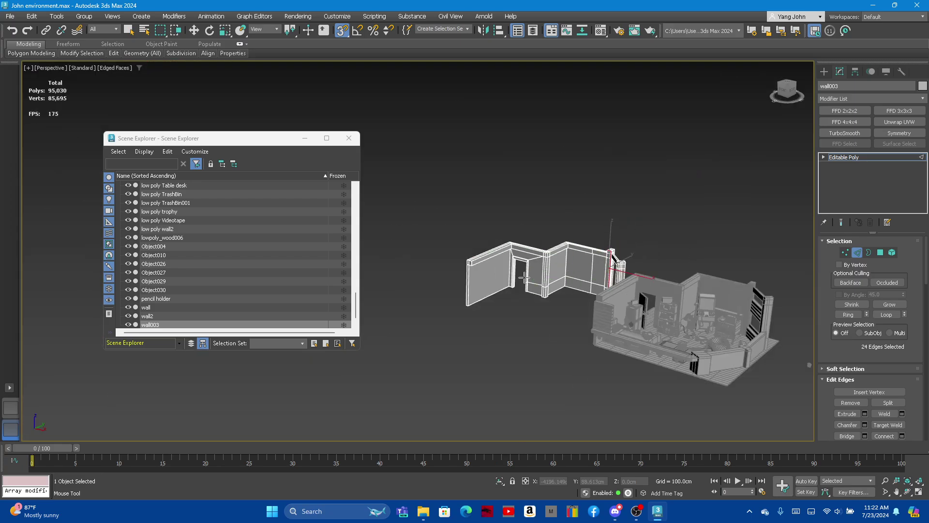
{"action": "scroll", "coordinate": [534, 321], "scroll_direction": "down", "scroll_amount": 2}
{"action": "scroll", "coordinate": [534, 321], "scroll_direction": "up", "scroll_amount": 5}
{"action": "scroll", "coordinate": [504, 305], "scroll_direction": "up", "scroll_amount": 3}
{"action": "scroll", "coordinate": [514, 270], "scroll_direction": "down", "scroll_amount": 3}
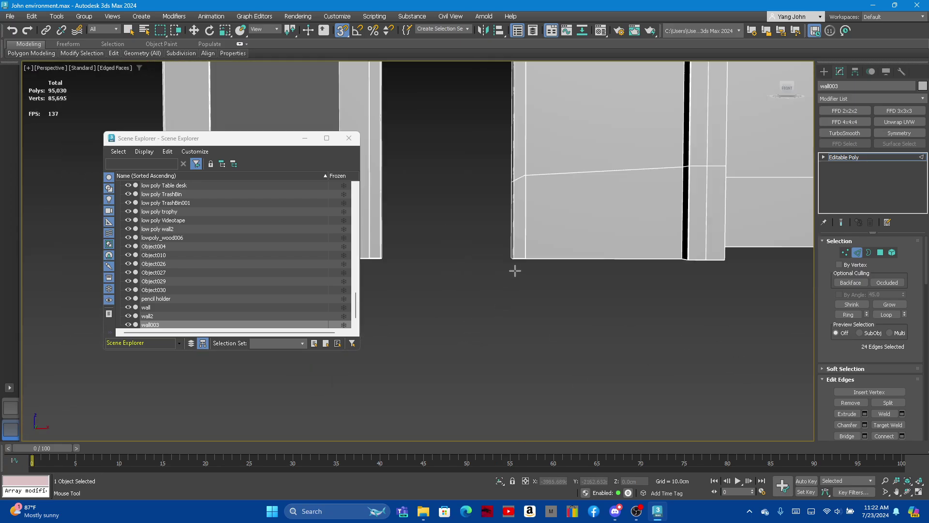
{"action": "scroll", "coordinate": [545, 262], "scroll_direction": "down", "scroll_amount": 2}
{"action": "scroll", "coordinate": [545, 242], "scroll_direction": "down", "scroll_amount": 2}
{"action": "scroll", "coordinate": [546, 218], "scroll_direction": "down", "scroll_amount": 3}
{"action": "scroll", "coordinate": [557, 193], "scroll_direction": "up", "scroll_amount": 3}
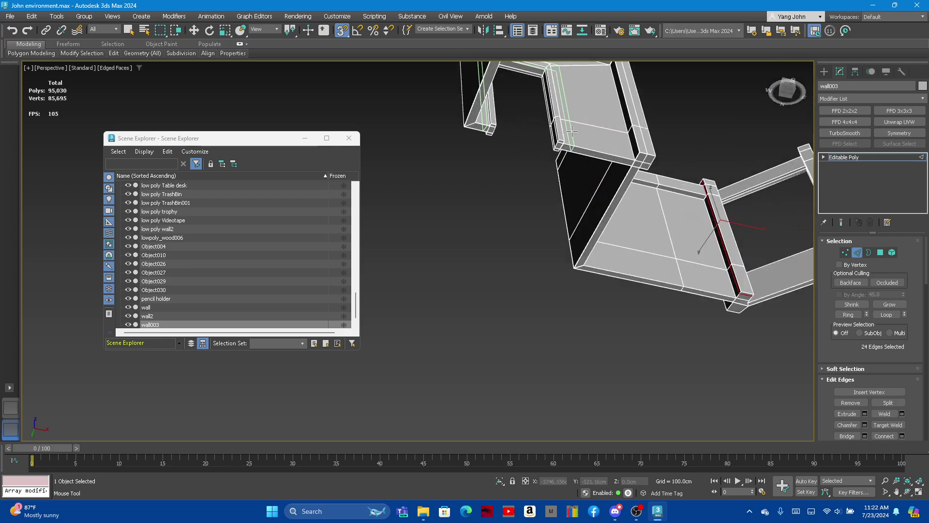
{"action": "scroll", "coordinate": [566, 166], "scroll_direction": "up", "scroll_amount": 3}
{"action": "scroll", "coordinate": [567, 165], "scroll_direction": "up", "scroll_amount": 2}
{"action": "scroll", "coordinate": [574, 174], "scroll_direction": "up", "scroll_amount": 2}
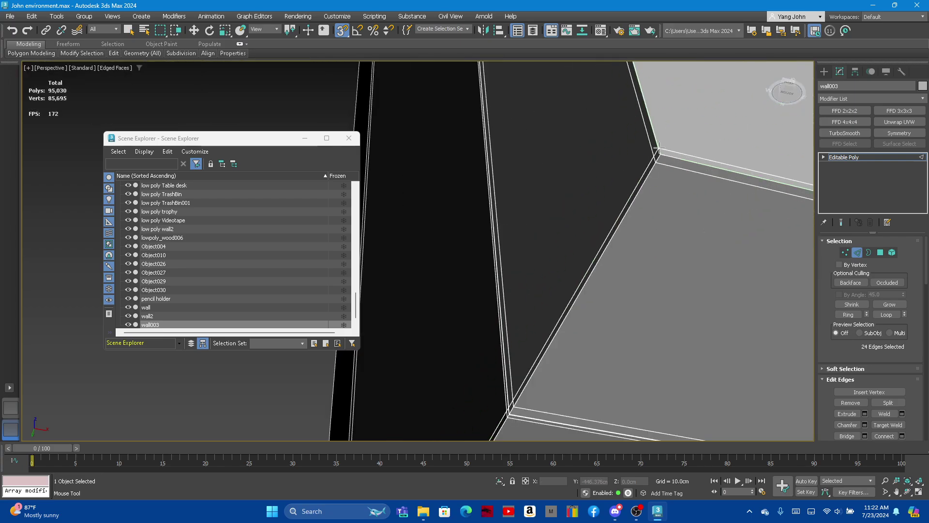
{"action": "scroll", "coordinate": [658, 153], "scroll_direction": "up", "scroll_amount": 2}
{"action": "scroll", "coordinate": [675, 177], "scroll_direction": "down", "scroll_amount": 3}
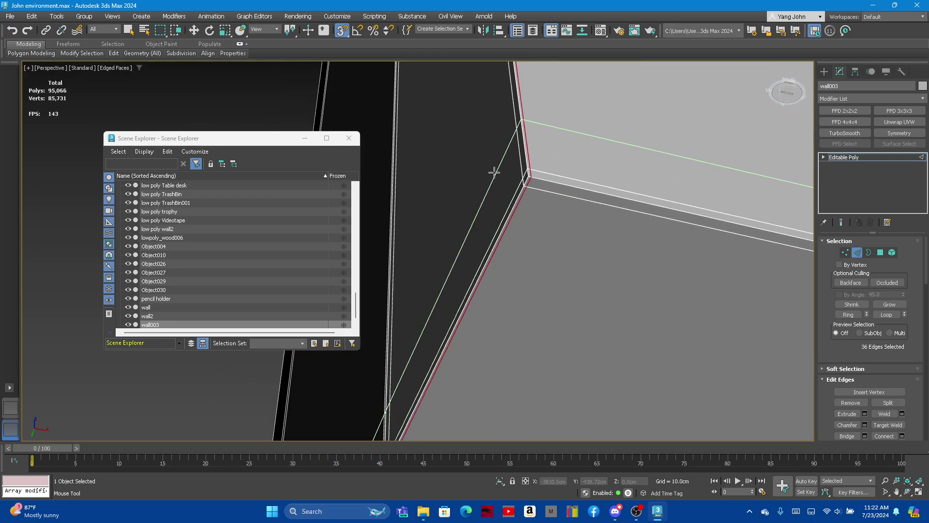
{"action": "middle_click_drag", "start_coordinate": [494, 170], "coordinate": [553, 193], "text": "alt"}
{"action": "scroll", "coordinate": [619, 94], "scroll_direction": "up", "scroll_amount": 3}
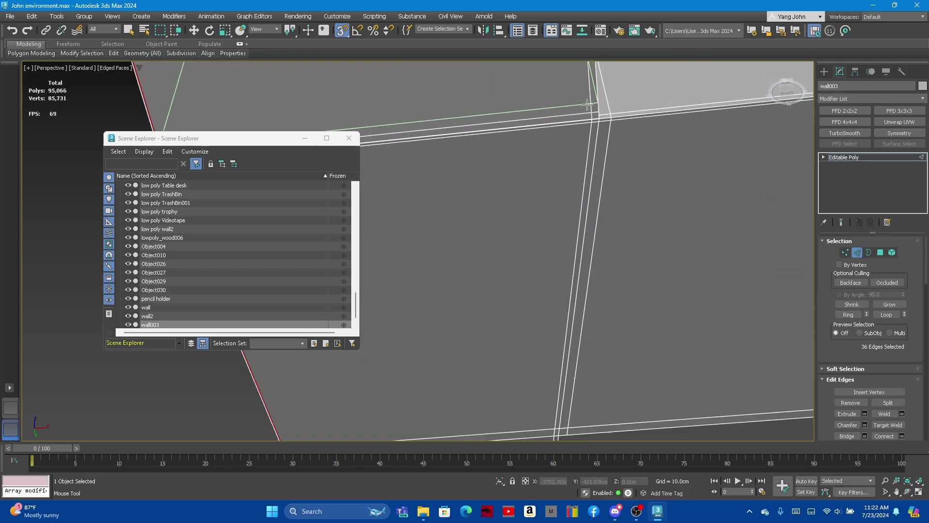
{"action": "middle_click_drag", "start_coordinate": [619, 94], "coordinate": [547, 118], "text": "alt"}
{"action": "scroll", "coordinate": [547, 118], "scroll_direction": "down", "scroll_amount": 3}
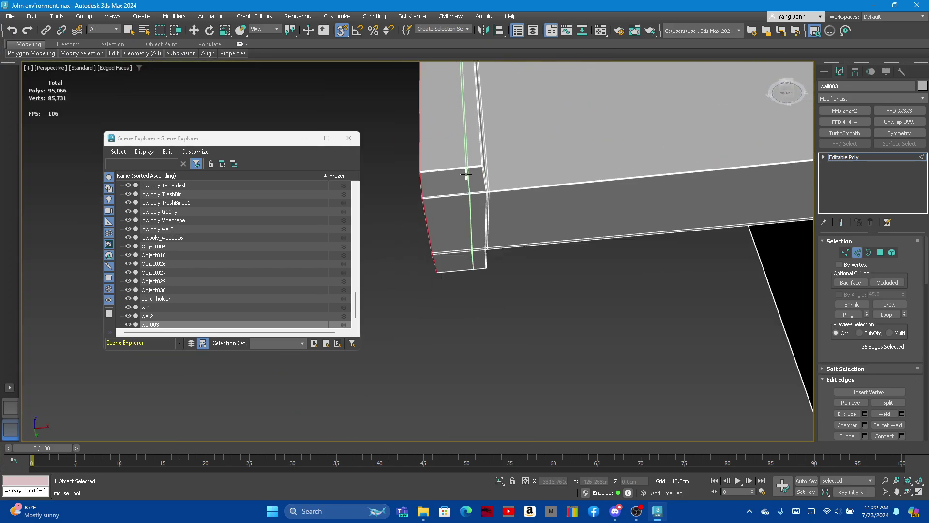
{"action": "scroll", "coordinate": [549, 140], "scroll_direction": "down", "scroll_amount": 2}
{"action": "scroll", "coordinate": [552, 164], "scroll_direction": "up", "scroll_amount": 2}
{"action": "scroll", "coordinate": [554, 185], "scroll_direction": "up", "scroll_amount": 3}
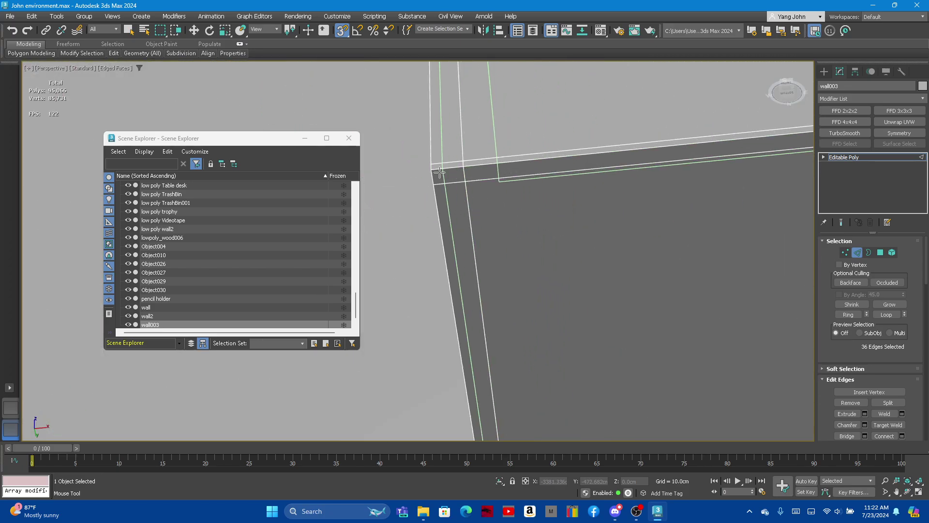
{"action": "scroll", "coordinate": [439, 173], "scroll_direction": "down", "scroll_amount": 3}
Step: Orbit to the corner's horizontal edges and another wall edge, zooming in to check them
{"action": "middle_click_drag", "start_coordinate": [440, 173], "coordinate": [566, 154], "text": "alt"}
{"action": "scroll", "coordinate": [566, 154], "scroll_direction": "up", "scroll_amount": 3}
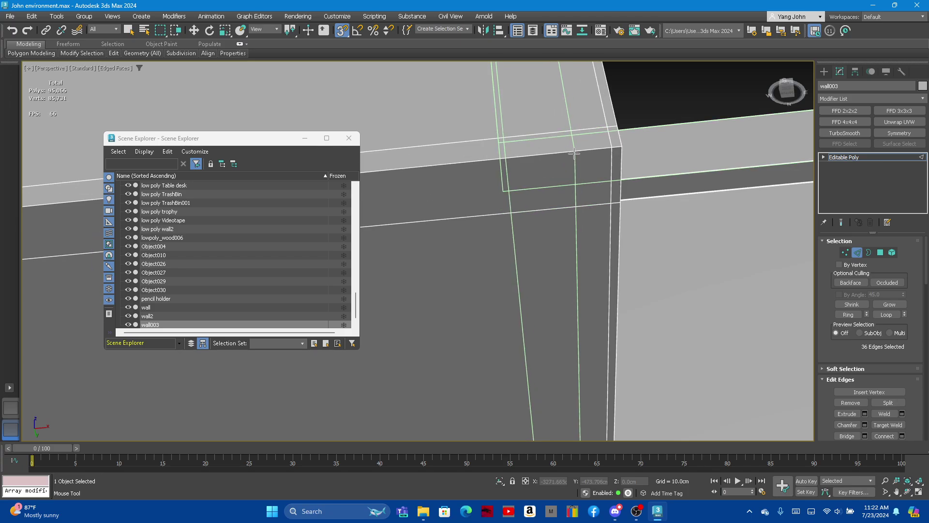
{"action": "scroll", "coordinate": [582, 122], "scroll_direction": "down", "scroll_amount": 3}
{"action": "scroll", "coordinate": [532, 131], "scroll_direction": "up", "scroll_amount": 2}
{"action": "middle_click_drag", "start_coordinate": [533, 131], "coordinate": [454, 143], "text": "alt"}
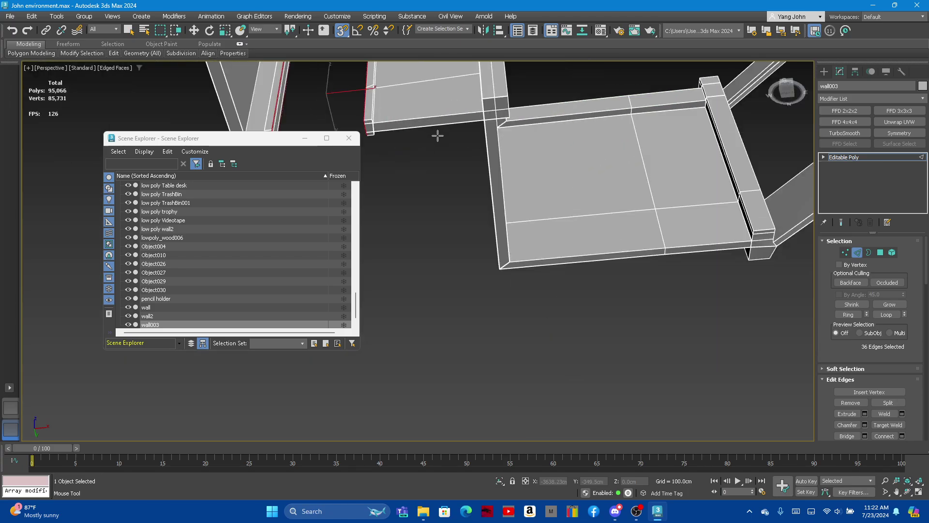
{"action": "scroll", "coordinate": [389, 141], "scroll_direction": "up", "scroll_amount": 3}
{"action": "scroll", "coordinate": [389, 141], "scroll_direction": "down", "scroll_amount": 3}
{"action": "scroll", "coordinate": [560, 150], "scroll_direction": "up", "scroll_amount": 2}
{"action": "scroll", "coordinate": [562, 146], "scroll_direction": "up", "scroll_amount": 2}
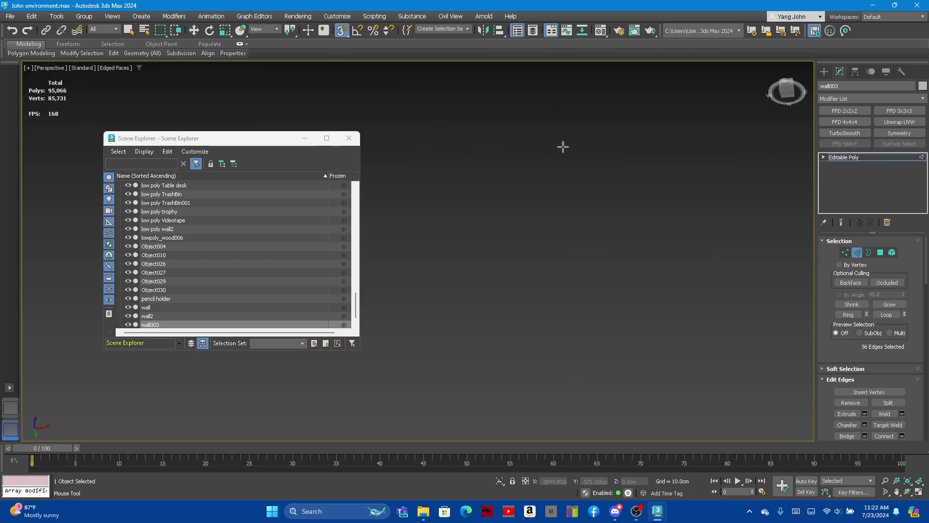
{"action": "scroll", "coordinate": [562, 146], "scroll_direction": "down", "scroll_amount": 3}
{"action": "scroll", "coordinate": [688, 271], "scroll_direction": "up", "scroll_amount": 3}
{"action": "scroll", "coordinate": [666, 209], "scroll_direction": "up", "scroll_amount": 2}
{"action": "scroll", "coordinate": [579, 154], "scroll_direction": "down", "scroll_amount": 2}
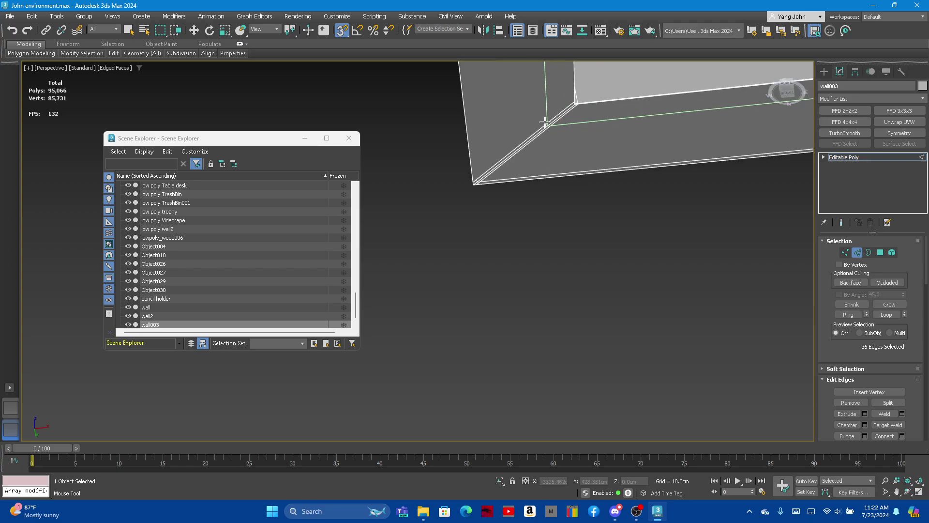
{"action": "scroll", "coordinate": [489, 150], "scroll_direction": "up", "scroll_amount": 1}
{"action": "scroll", "coordinate": [489, 151], "scroll_direction": "down", "scroll_amount": 1}
{"action": "scroll", "coordinate": [488, 151], "scroll_direction": "down", "scroll_amount": 2}
{"action": "scroll", "coordinate": [489, 150], "scroll_direction": "down", "scroll_amount": 3}
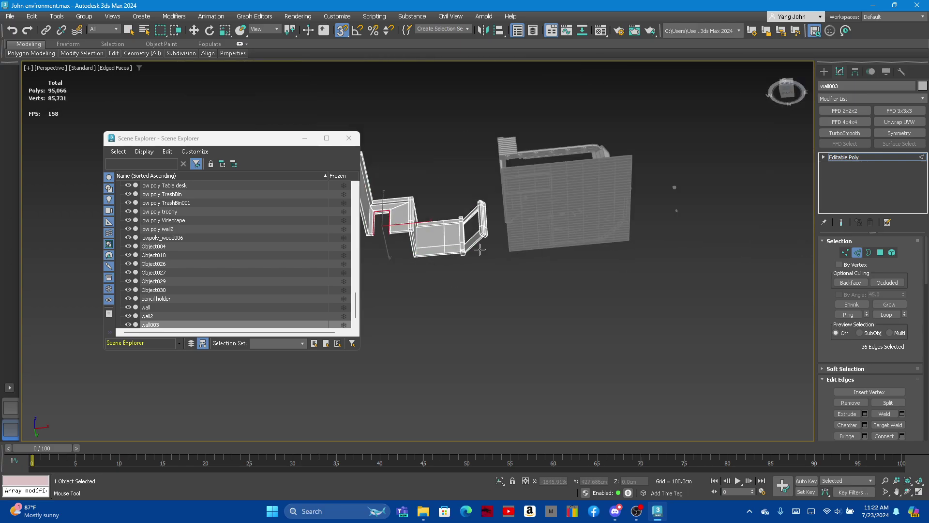
{"action": "scroll", "coordinate": [422, 262], "scroll_direction": "up", "scroll_amount": 5}
{"action": "scroll", "coordinate": [422, 262], "scroll_direction": "up", "scroll_amount": 3}
{"action": "scroll", "coordinate": [393, 321], "scroll_direction": "up", "scroll_amount": 2}
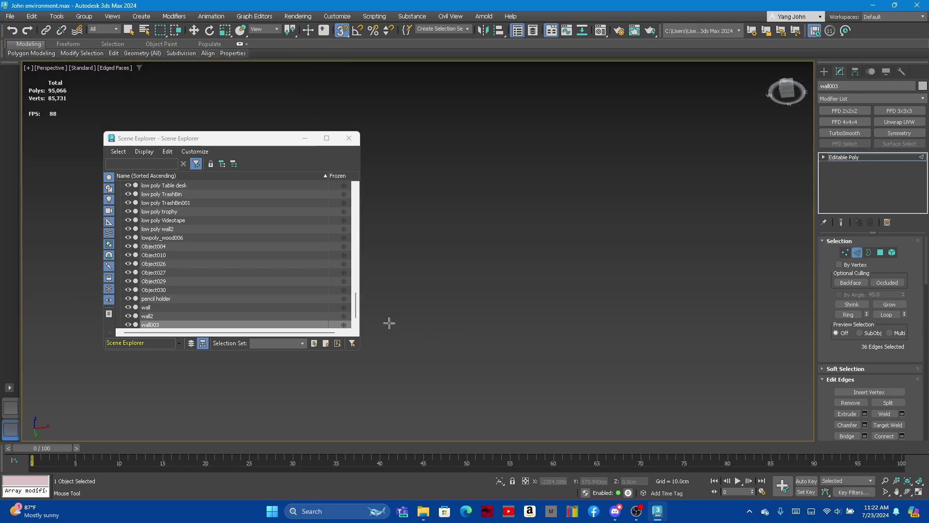
{"action": "scroll", "coordinate": [466, 309], "scroll_direction": "down", "scroll_amount": 3}
{"action": "scroll", "coordinate": [467, 276], "scroll_direction": "up", "scroll_amount": 2}
{"action": "scroll", "coordinate": [502, 270], "scroll_direction": "up", "scroll_amount": 2}
{"action": "scroll", "coordinate": [501, 281], "scroll_direction": "down", "scroll_amount": 2}
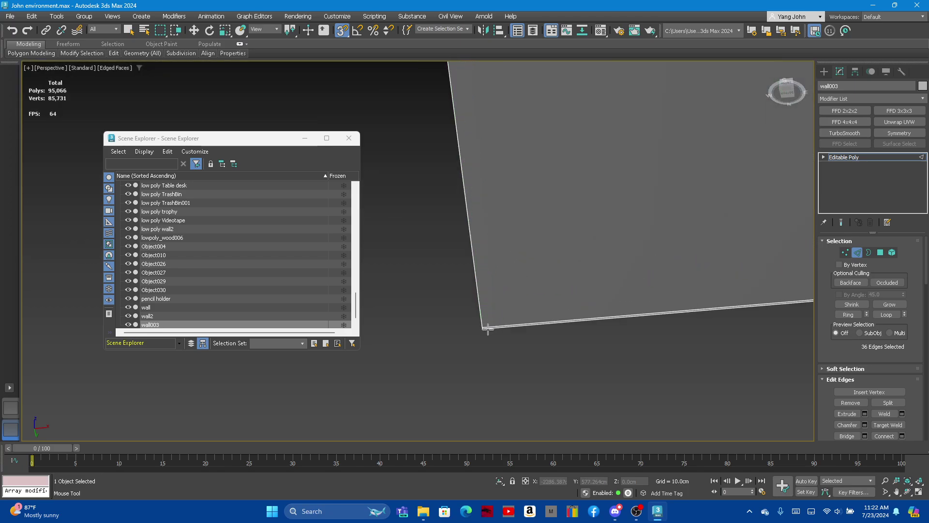
Step: Zoom in and around wall003's corner to examine the added support edge
{"action": "scroll", "coordinate": [446, 328], "scroll_direction": "down", "scroll_amount": 2}
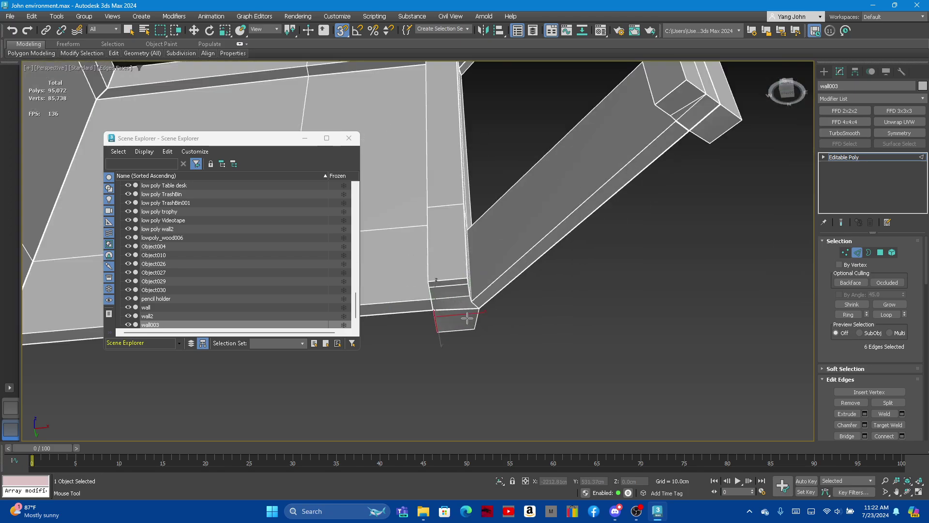
{"action": "scroll", "coordinate": [450, 334], "scroll_direction": "up", "scroll_amount": 1}
{"action": "scroll", "coordinate": [479, 331], "scroll_direction": "up", "scroll_amount": 1}
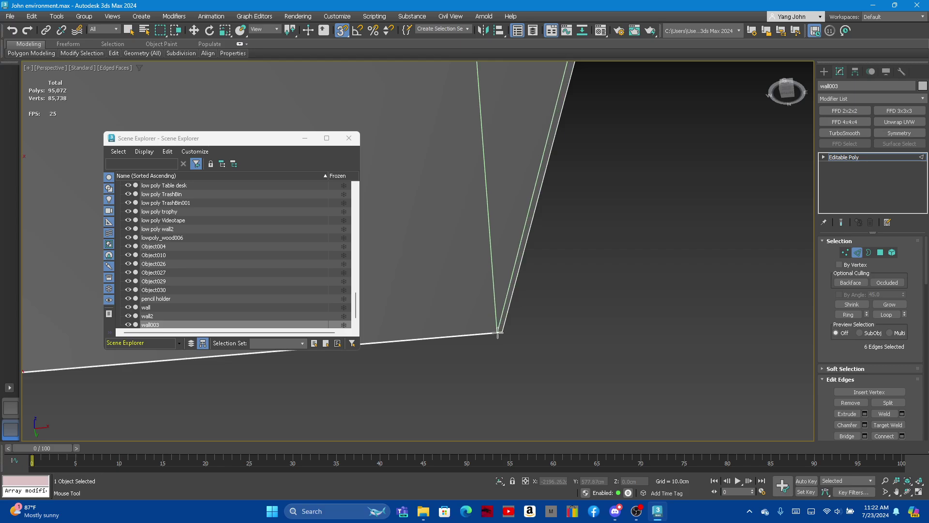
{"action": "scroll", "coordinate": [487, 333], "scroll_direction": "down", "scroll_amount": 2}
{"action": "scroll", "coordinate": [513, 335], "scroll_direction": "up", "scroll_amount": 1}
{"action": "scroll", "coordinate": [532, 337], "scroll_direction": "up", "scroll_amount": 1}
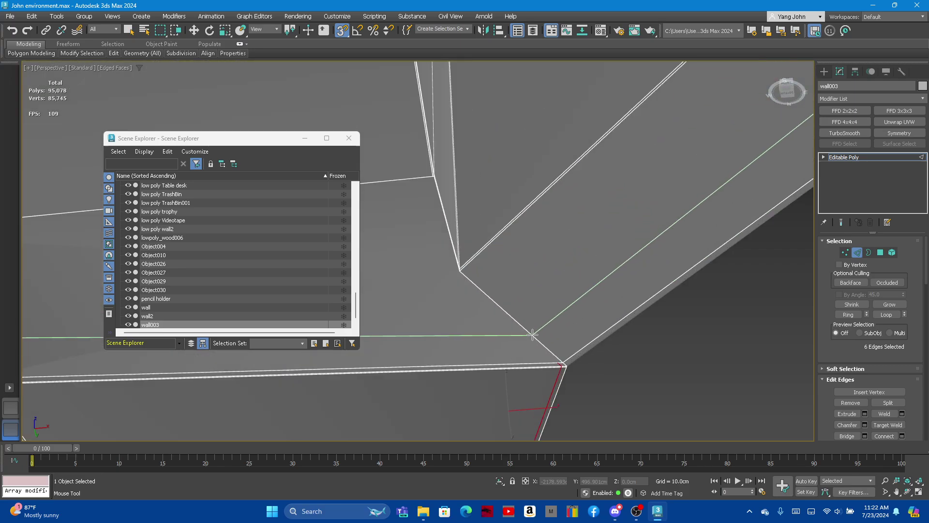
{"action": "scroll", "coordinate": [540, 338], "scroll_direction": "up", "scroll_amount": 1}
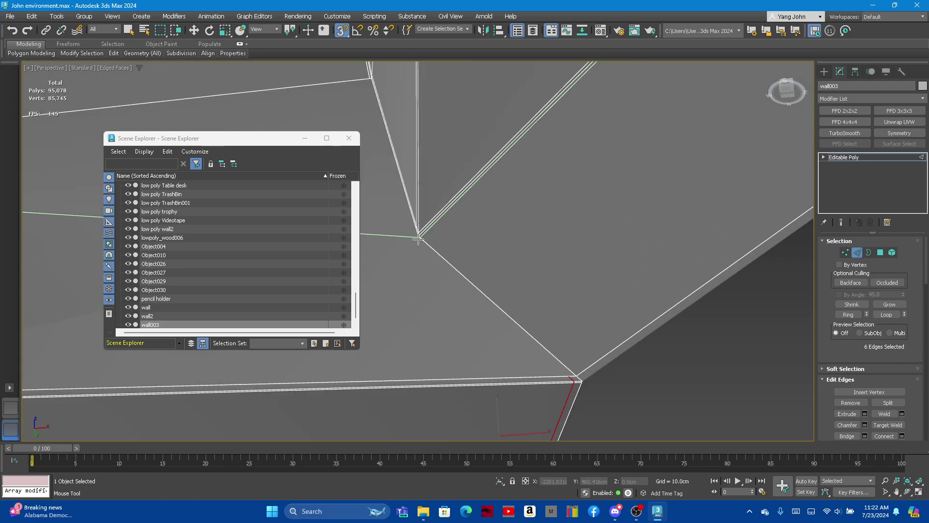
{"action": "scroll", "coordinate": [418, 239], "scroll_direction": "up", "scroll_amount": 1}
{"action": "scroll", "coordinate": [451, 237], "scroll_direction": "down", "scroll_amount": 1}
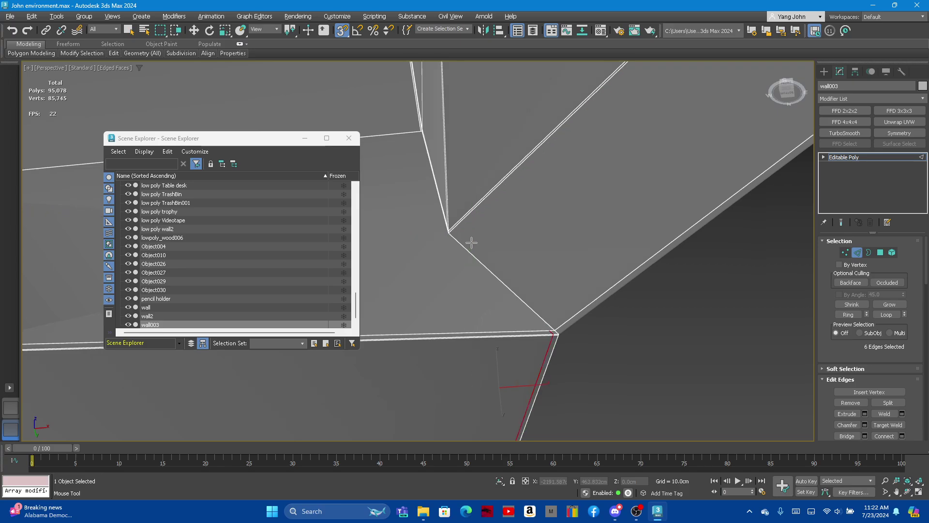
{"action": "mouse_move", "coordinate": [472, 242]}
{"action": "middle_mouse_down", "text": "alt"}
{"action": "mouse_move", "coordinate": [539, 249]}
{"action": "mouse_move", "coordinate": [564, 283]}
{"action": "middle_mouse_up", "text": "alt"}
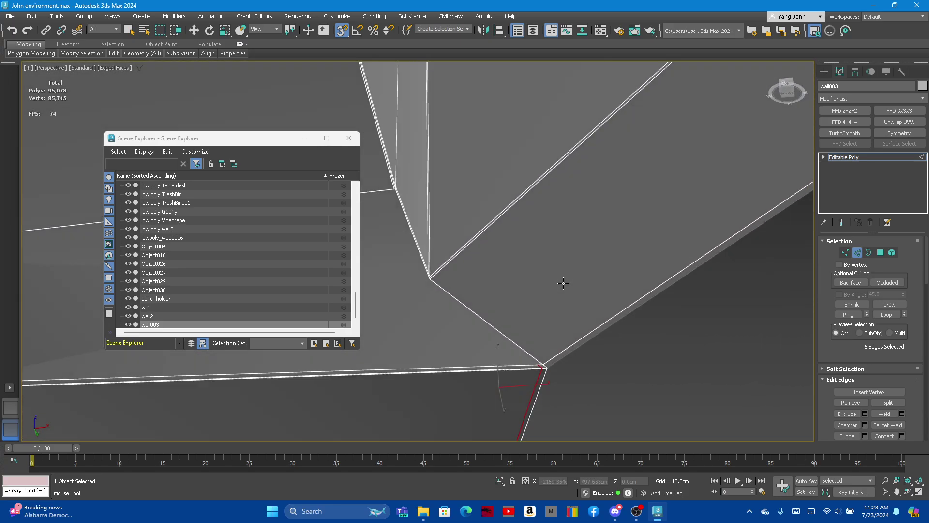
{"action": "scroll", "coordinate": [436, 275], "scroll_direction": "up", "scroll_amount": 1}
{"action": "scroll", "coordinate": [427, 273], "scroll_direction": "up", "scroll_amount": 1}
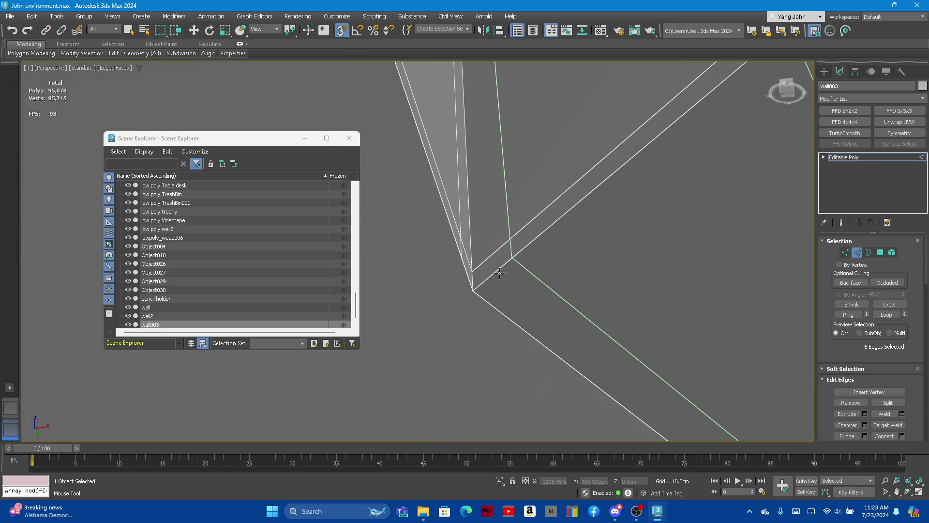
{"action": "scroll", "coordinate": [499, 279], "scroll_direction": "down", "scroll_amount": 3}
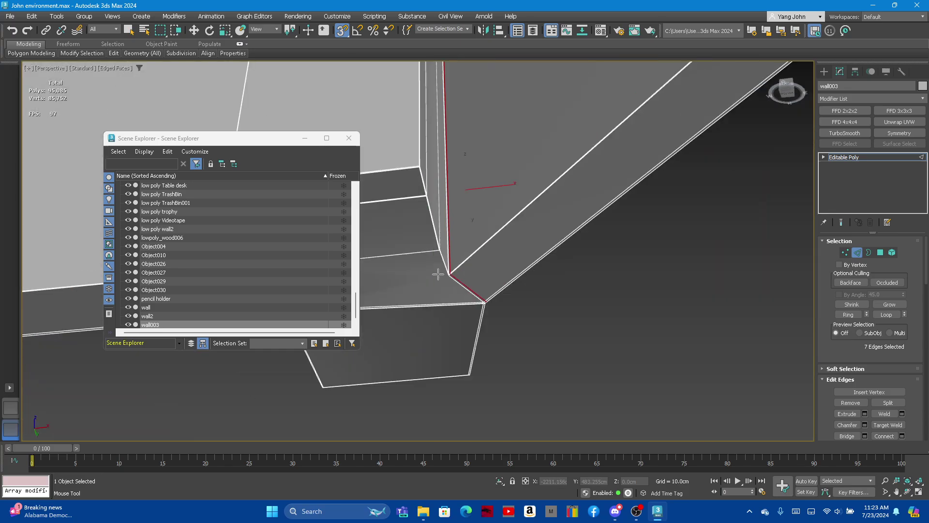
{"action": "scroll", "coordinate": [625, 112], "scroll_direction": "up", "scroll_amount": 1}
{"action": "scroll", "coordinate": [643, 120], "scroll_direction": "up", "scroll_amount": 2}
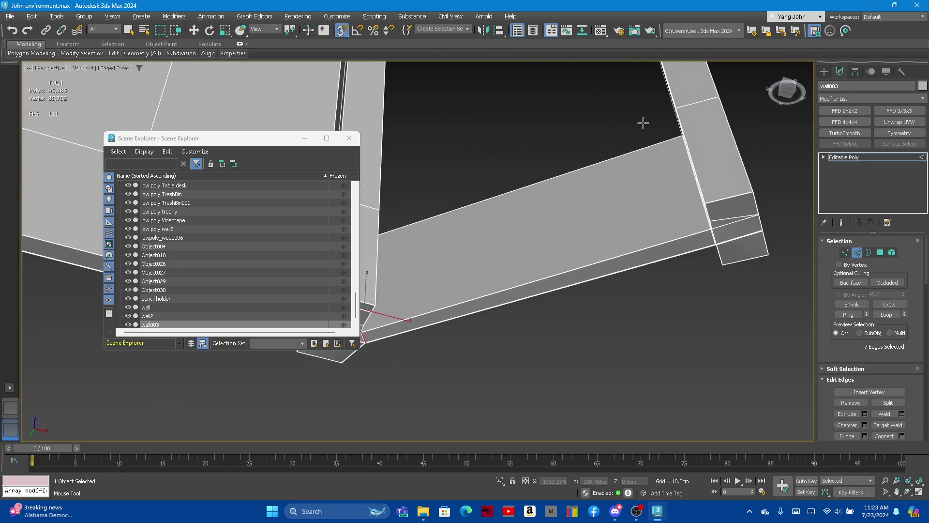
{"action": "scroll", "coordinate": [702, 232], "scroll_direction": "up", "scroll_amount": 2}
{"action": "scroll", "coordinate": [737, 305], "scroll_direction": "up", "scroll_amount": 2}
{"action": "scroll", "coordinate": [736, 305], "scroll_direction": "up", "scroll_amount": 2}
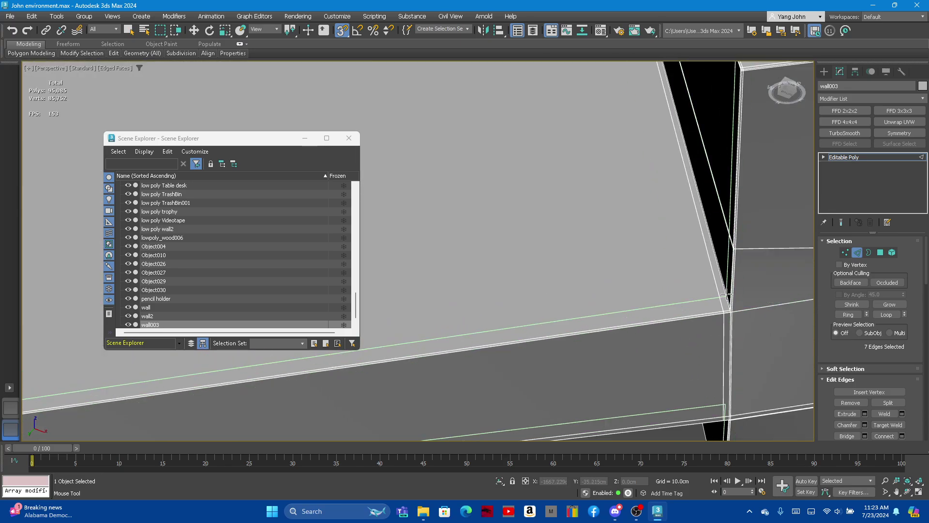
{"action": "scroll", "coordinate": [726, 294], "scroll_direction": "down", "scroll_amount": 2}
{"action": "scroll", "coordinate": [673, 213], "scroll_direction": "down", "scroll_amount": 1}
{"action": "scroll", "coordinate": [673, 218], "scroll_direction": "down", "scroll_amount": 2}
{"action": "scroll", "coordinate": [670, 193], "scroll_direction": "down", "scroll_amount": 1}
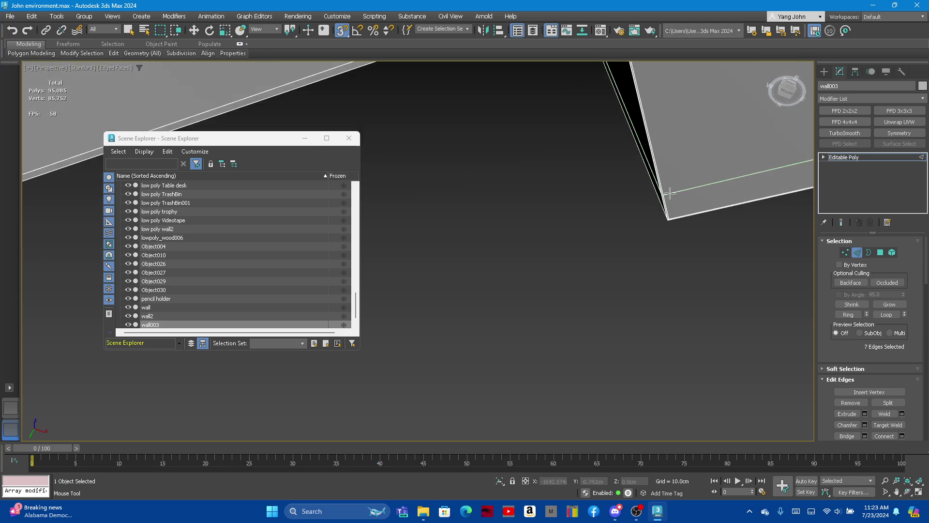
{"action": "scroll", "coordinate": [668, 197], "scroll_direction": "up", "scroll_amount": 2}
{"action": "scroll", "coordinate": [663, 221], "scroll_direction": "down", "scroll_amount": 3}
{"action": "scroll", "coordinate": [644, 215], "scroll_direction": "up", "scroll_amount": 1}
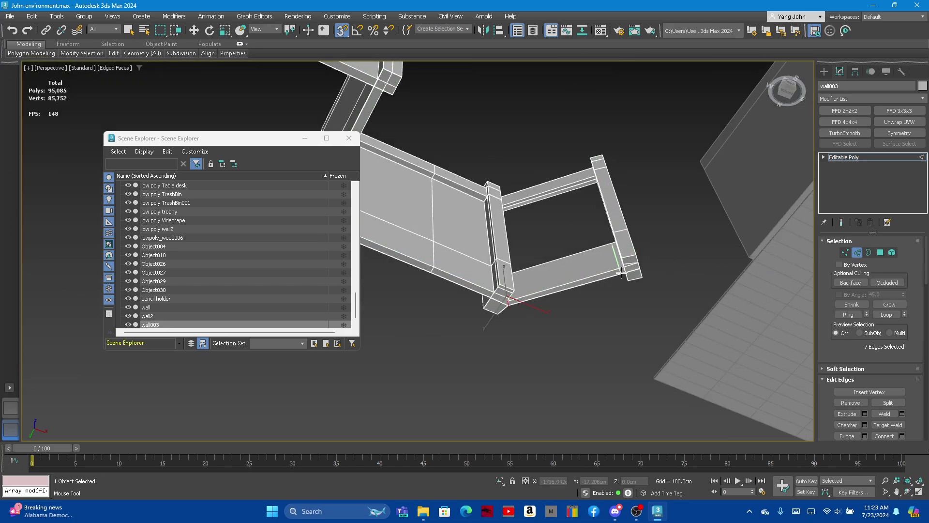
{"action": "scroll", "coordinate": [620, 211], "scroll_direction": "up", "scroll_amount": 2}
{"action": "scroll", "coordinate": [599, 207], "scroll_direction": "up", "scroll_amount": 1}
{"action": "scroll", "coordinate": [599, 206], "scroll_direction": "down", "scroll_amount": 2}
{"action": "scroll", "coordinate": [600, 207], "scroll_direction": "down", "scroll_amount": 2}
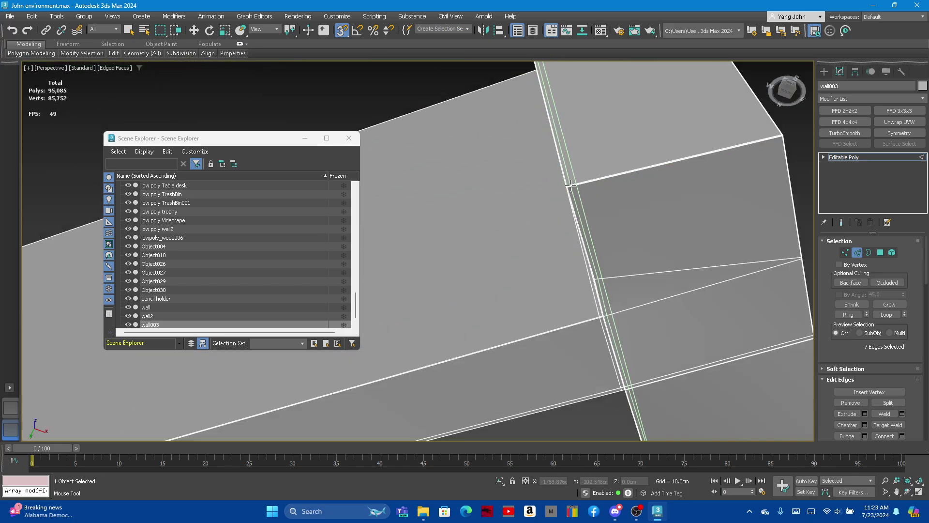
{"action": "scroll", "coordinate": [599, 207], "scroll_direction": "down", "scroll_amount": 2}
Step: Orbit around the whole wall to check the support edge loops from outside
{"action": "mouse_move", "coordinate": [599, 206]}
{"action": "middle_mouse_down", "text": "alt"}
{"action": "mouse_move", "coordinate": [560, 243]}
{"action": "mouse_move", "coordinate": [560, 257]}
{"action": "middle_mouse_up", "text": "alt"}
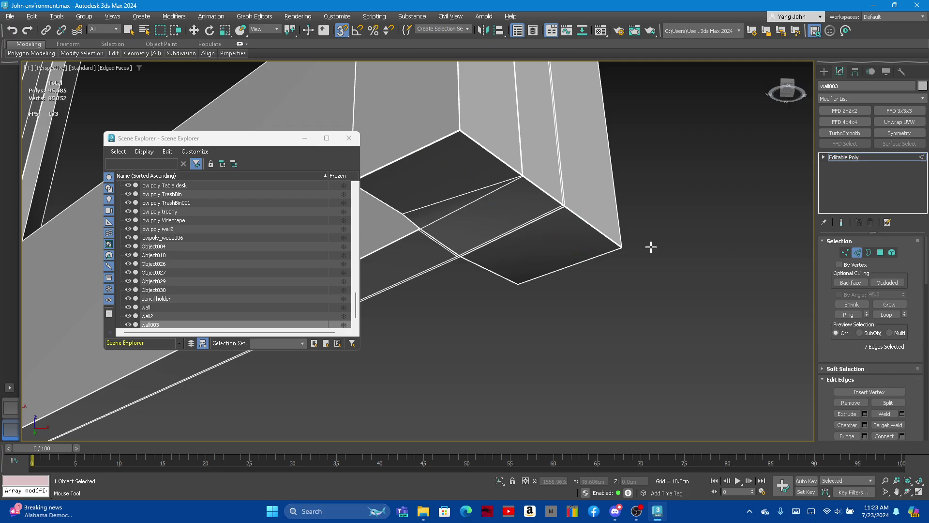
{"action": "scroll", "coordinate": [651, 248], "scroll_direction": "down", "scroll_amount": 3}
{"action": "middle_click_drag", "start_coordinate": [651, 247], "coordinate": [522, 291], "text": "alt"}
{"action": "scroll", "coordinate": [529, 233], "scroll_direction": "up", "scroll_amount": 2}
{"action": "scroll", "coordinate": [529, 233], "scroll_direction": "up", "scroll_amount": 2}
{"action": "scroll", "coordinate": [619, 111], "scroll_direction": "up", "scroll_amount": 2}
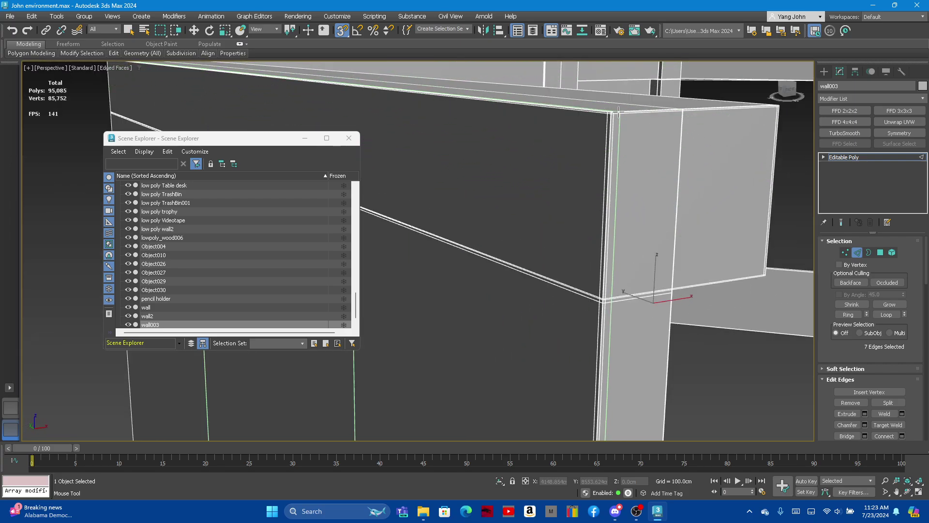
{"action": "scroll", "coordinate": [618, 112], "scroll_direction": "down", "scroll_amount": 3}
{"action": "scroll", "coordinate": [618, 112], "scroll_direction": "down", "scroll_amount": 3}
{"action": "middle_click_drag", "start_coordinate": [618, 111], "coordinate": [576, 239], "text": "alt"}
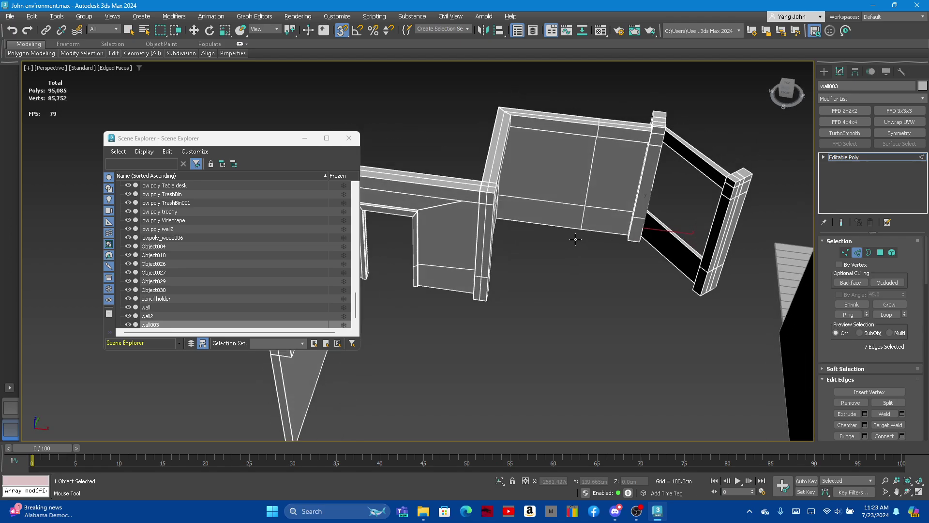
{"action": "scroll", "coordinate": [561, 227], "scroll_direction": "down", "scroll_amount": 3}
{"action": "scroll", "coordinate": [554, 199], "scroll_direction": "up", "scroll_amount": 5}
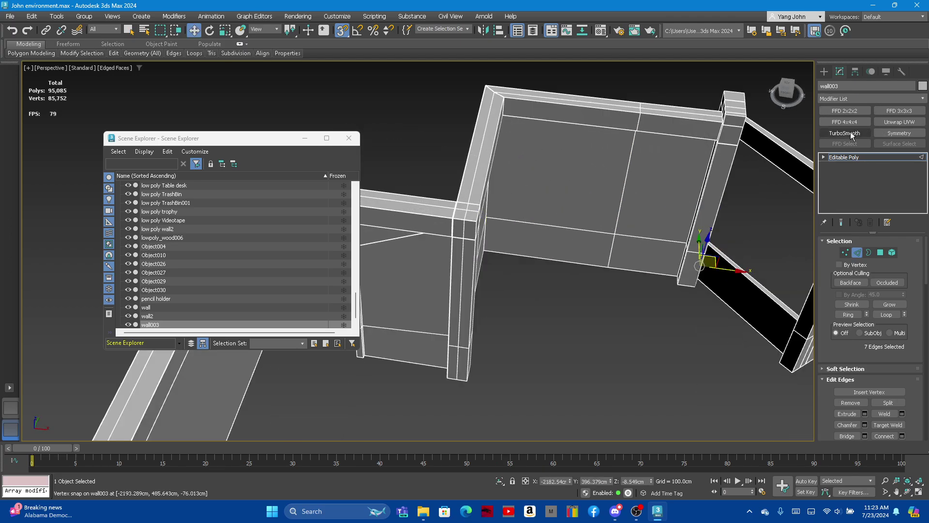
Step: Add a TurboSmooth modifier to wall003, then deselect it to view the room
{"action": "left_click", "coordinate": [844, 132]}
{"action": "scroll", "coordinate": [567, 219], "scroll_direction": "down", "scroll_amount": 2}
{"action": "left_click", "coordinate": [593, 301]}
{"action": "middle_click_drag", "start_coordinate": [593, 301], "coordinate": [579, 272], "text": "alt"}
{"action": "scroll", "coordinate": [578, 265], "scroll_direction": "down", "scroll_amount": 3}
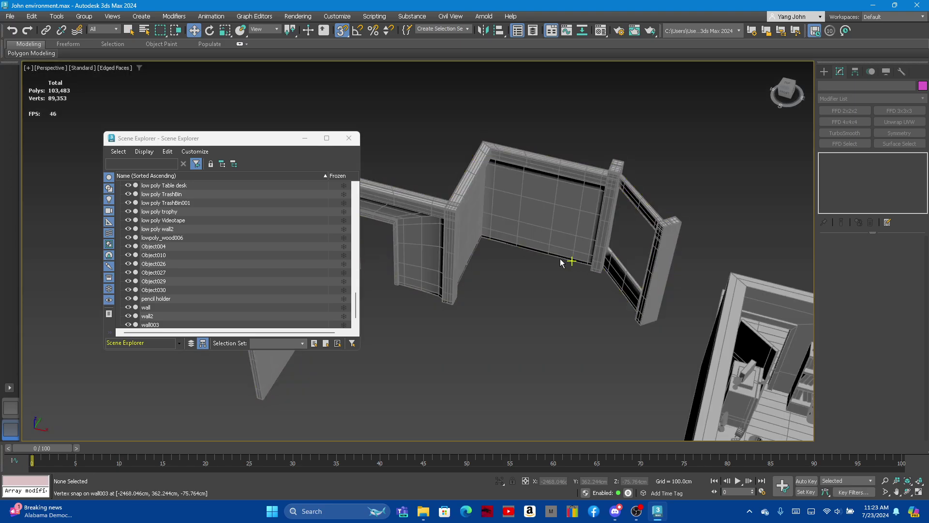
Step: Switch to plain shaded display (F4) and inspect the smoothed door wall
{"action": "key", "text": "F4"}
{"action": "middle_click_drag", "start_coordinate": [556, 263], "coordinate": [565, 245], "text": "alt"}
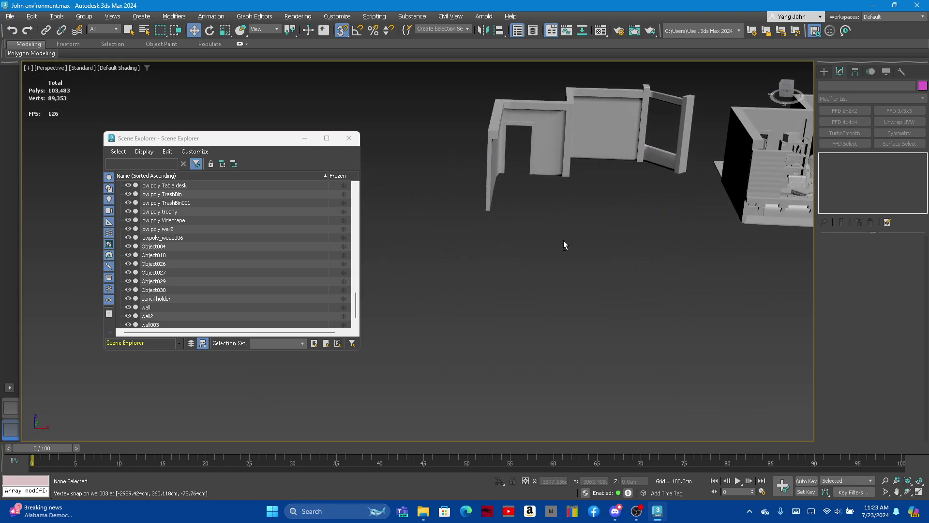
{"action": "scroll", "coordinate": [504, 110], "scroll_direction": "up", "scroll_amount": 5}
{"action": "scroll", "coordinate": [501, 131], "scroll_direction": "down", "scroll_amount": 3}
{"action": "scroll", "coordinate": [504, 116], "scroll_direction": "down", "scroll_amount": 2}
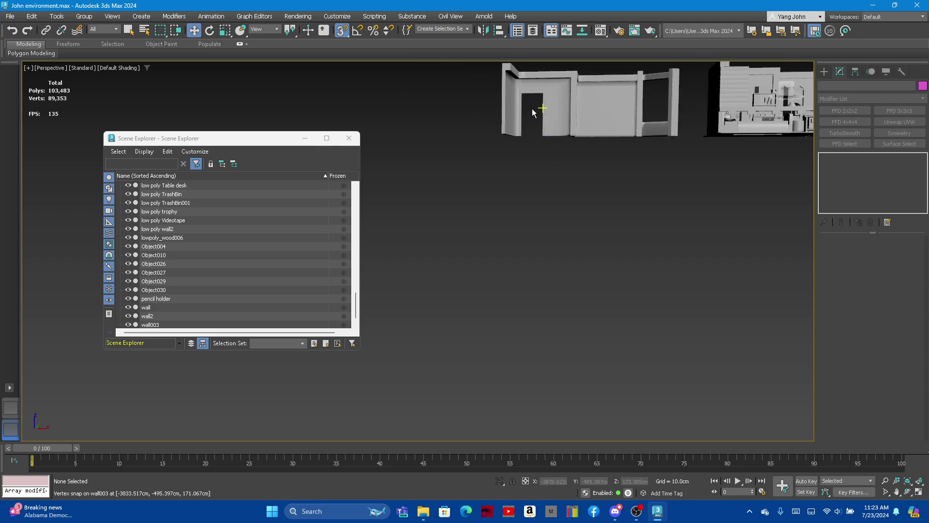
{"action": "scroll", "coordinate": [505, 114], "scroll_direction": "down", "scroll_amount": 2}
{"action": "scroll", "coordinate": [507, 113], "scroll_direction": "down", "scroll_amount": 2}
{"action": "scroll", "coordinate": [518, 113], "scroll_direction": "up", "scroll_amount": 3}
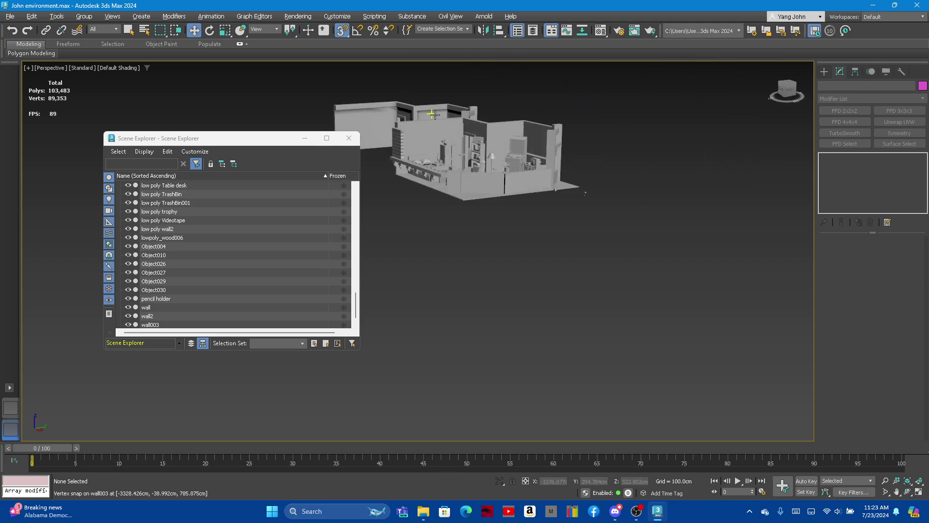
{"action": "scroll", "coordinate": [533, 114], "scroll_direction": "up", "scroll_amount": 3}
{"action": "scroll", "coordinate": [552, 114], "scroll_direction": "up", "scroll_amount": 3}
Step: Reselect wall003 and review the smoothed wall from the front and from above
{"action": "left_click", "coordinate": [558, 161]}
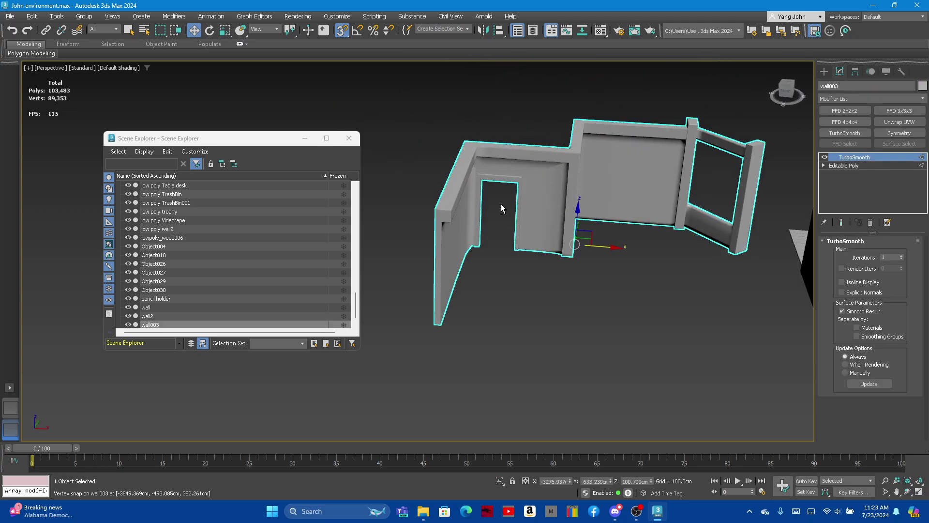
{"action": "mouse_move", "coordinate": [501, 205]}
{"action": "middle_mouse_down", "text": "alt"}
{"action": "mouse_move", "coordinate": [657, 175]}
{"action": "mouse_move", "coordinate": [639, 182]}
{"action": "middle_mouse_up", "text": "alt"}
{"action": "scroll", "coordinate": [608, 165], "scroll_direction": "up", "scroll_amount": 2}
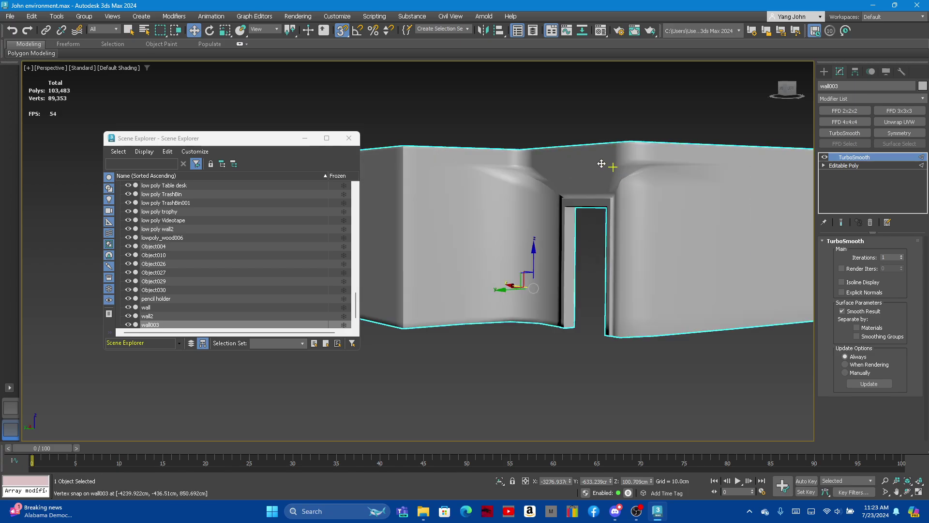
{"action": "scroll", "coordinate": [587, 201], "scroll_direction": "up", "scroll_amount": 2}
{"action": "mouse_move", "coordinate": [587, 201]}
{"action": "middle_mouse_down", "text": "alt"}
{"action": "mouse_move", "coordinate": [641, 230]}
{"action": "mouse_move", "coordinate": [587, 213]}
{"action": "mouse_move", "coordinate": [608, 218]}
{"action": "mouse_move", "coordinate": [610, 197]}
{"action": "mouse_move", "coordinate": [629, 247]}
{"action": "mouse_move", "coordinate": [601, 244]}
{"action": "mouse_move", "coordinate": [627, 216]}
{"action": "middle_mouse_up", "text": "alt"}
Step: Undo the TurboSmooth on wall003 and restore Edged Faces shading
{"action": "left_click", "coordinate": [622, 209], "text": "alt"}
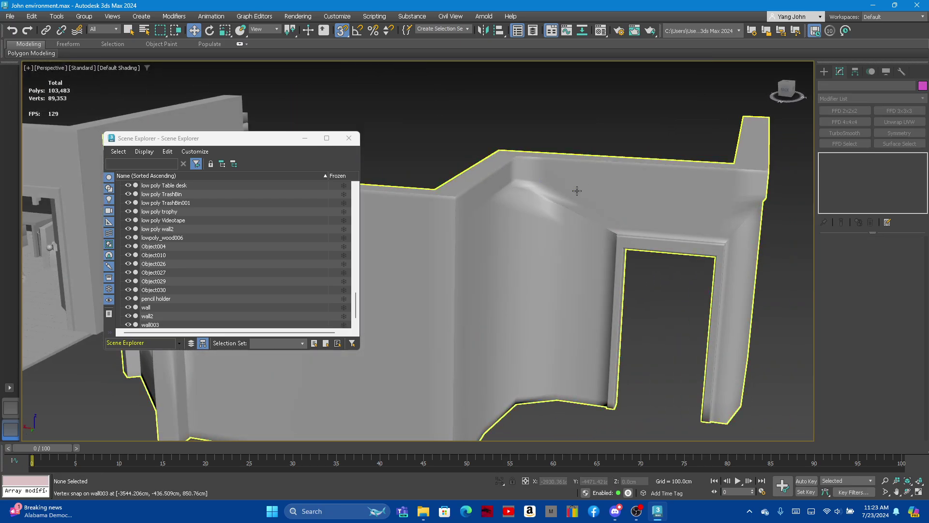
{"action": "key", "text": "ctrl+z"}
{"action": "key", "text": "ctrl+z"}
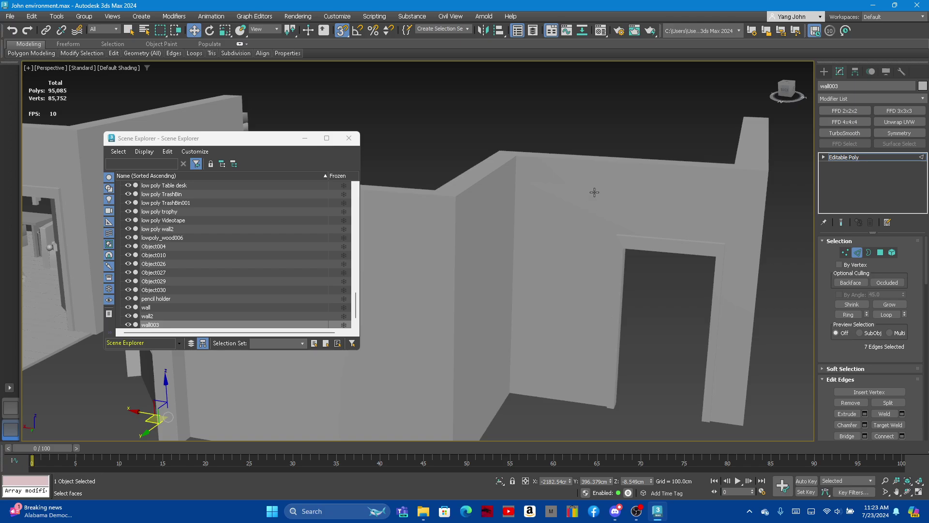
{"action": "middle_click_drag", "start_coordinate": [566, 213], "coordinate": [536, 202], "text": "alt"}
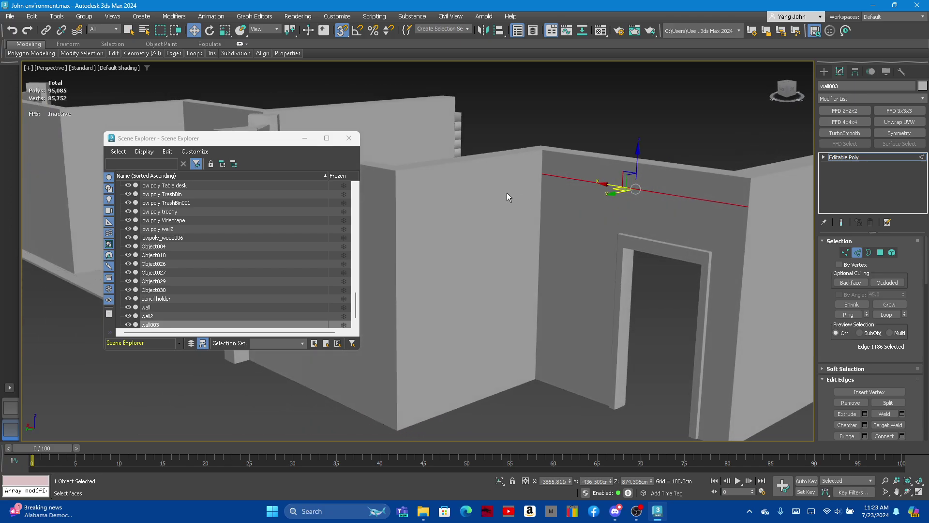
{"action": "key", "text": "F3"}
{"action": "key", "text": "F3"}
{"action": "key", "text": "F4"}
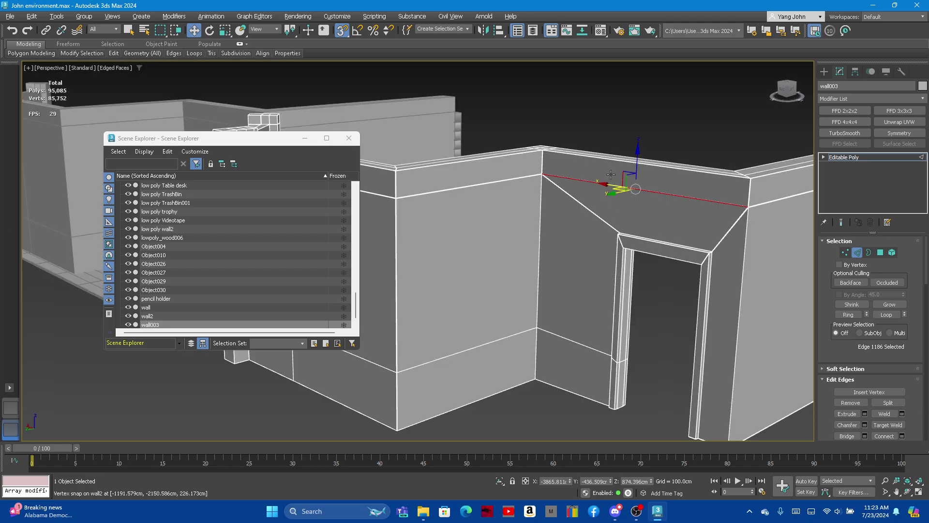
{"action": "scroll", "coordinate": [611, 174], "scroll_direction": "up", "scroll_amount": 5}
{"action": "middle_click_drag", "start_coordinate": [517, 216], "coordinate": [494, 193], "text": "alt"}
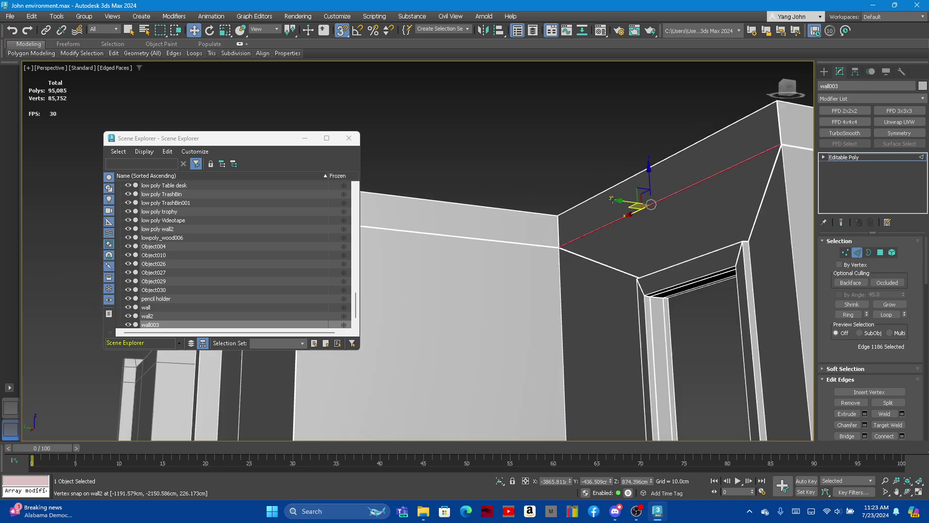
{"action": "scroll", "coordinate": [784, 145], "scroll_direction": "up", "scroll_amount": 3}
{"action": "scroll", "coordinate": [741, 159], "scroll_direction": "up", "scroll_amount": 2}
{"action": "scroll", "coordinate": [688, 184], "scroll_direction": "up", "scroll_amount": 2}
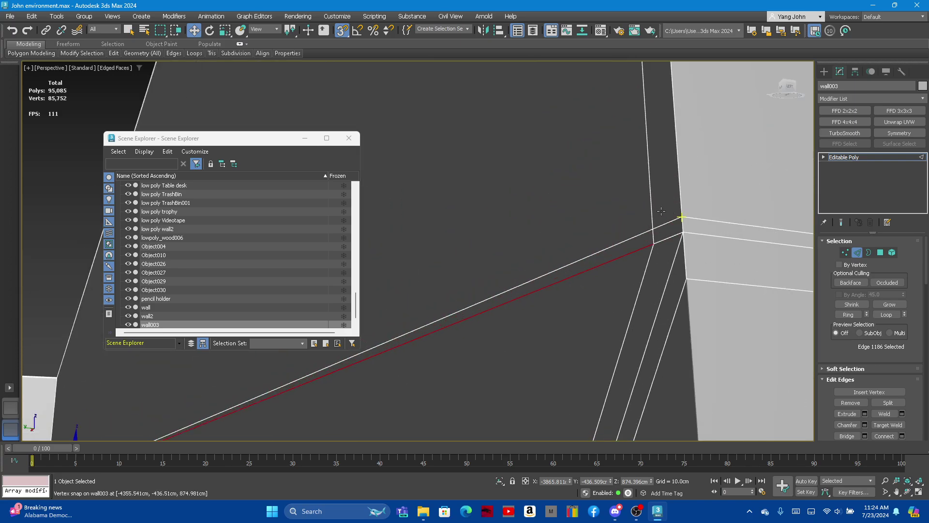
{"action": "scroll", "coordinate": [658, 196], "scroll_direction": "up", "scroll_amount": 1}
{"action": "scroll", "coordinate": [653, 199], "scroll_direction": "down", "scroll_amount": 3}
{"action": "mouse_move", "coordinate": [670, 208]}
{"action": "middle_mouse_down", "text": "alt"}
{"action": "mouse_move", "coordinate": [670, 224]}
{"action": "mouse_move", "coordinate": [542, 250]}
{"action": "mouse_move", "coordinate": [562, 263]}
{"action": "mouse_move", "coordinate": [561, 247]}
{"action": "middle_mouse_up", "text": "alt"}
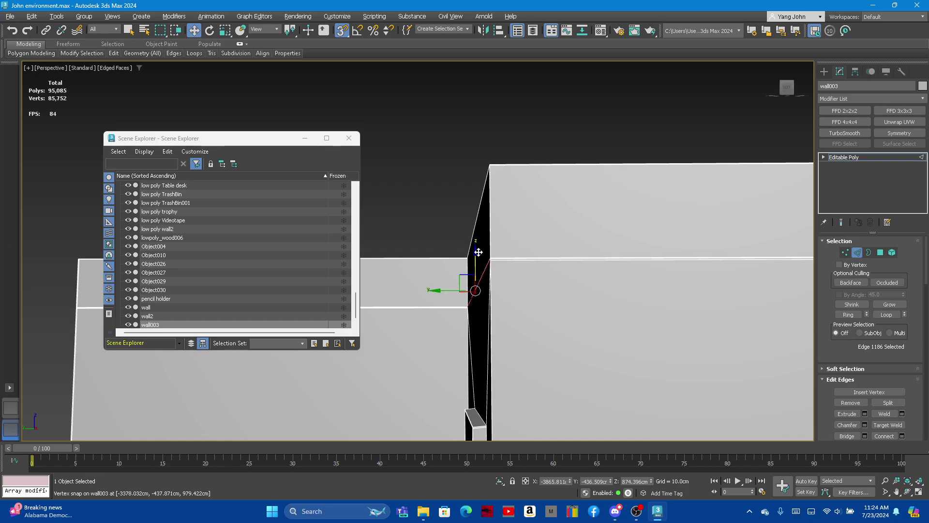
{"action": "mouse_move", "coordinate": [460, 255]}
{"action": "middle_mouse_down", "text": "alt"}
{"action": "mouse_move", "coordinate": [533, 261]}
{"action": "mouse_move", "coordinate": [507, 262]}
{"action": "middle_mouse_up", "text": "alt"}
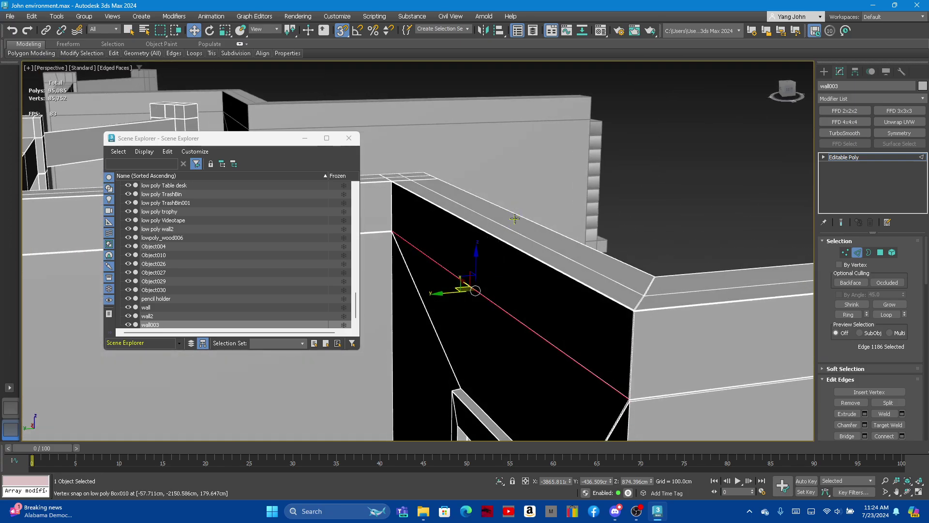
{"action": "scroll", "coordinate": [515, 219], "scroll_direction": "down", "scroll_amount": 5}
{"action": "middle_click_drag", "start_coordinate": [515, 219], "coordinate": [436, 217], "text": "alt"}
{"action": "scroll", "coordinate": [525, 206], "scroll_direction": "up", "scroll_amount": 2}
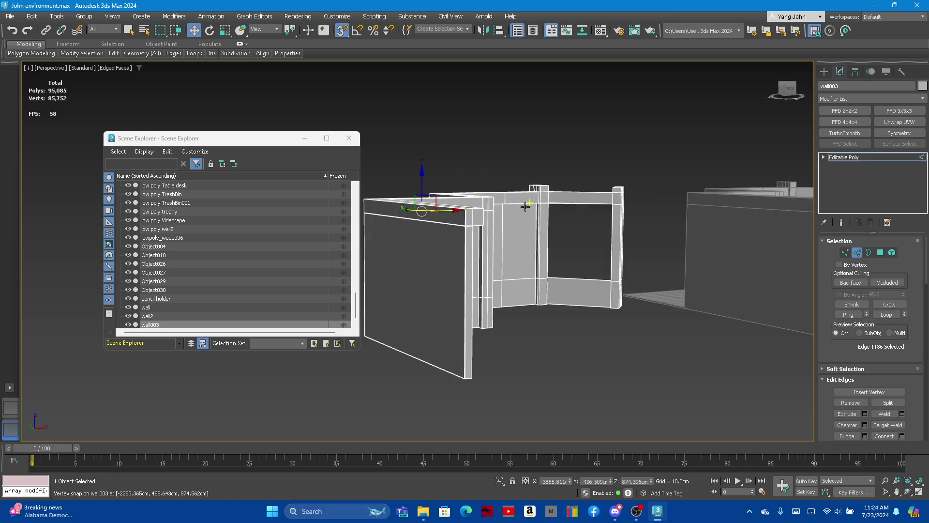
{"action": "middle_click_drag", "start_coordinate": [525, 207], "coordinate": [589, 212], "text": "alt"}
{"action": "scroll", "coordinate": [589, 212], "scroll_direction": "down", "scroll_amount": 4}
{"action": "scroll", "coordinate": [460, 228], "scroll_direction": "up", "scroll_amount": 3}
{"action": "scroll", "coordinate": [460, 228], "scroll_direction": "up", "scroll_amount": 1}
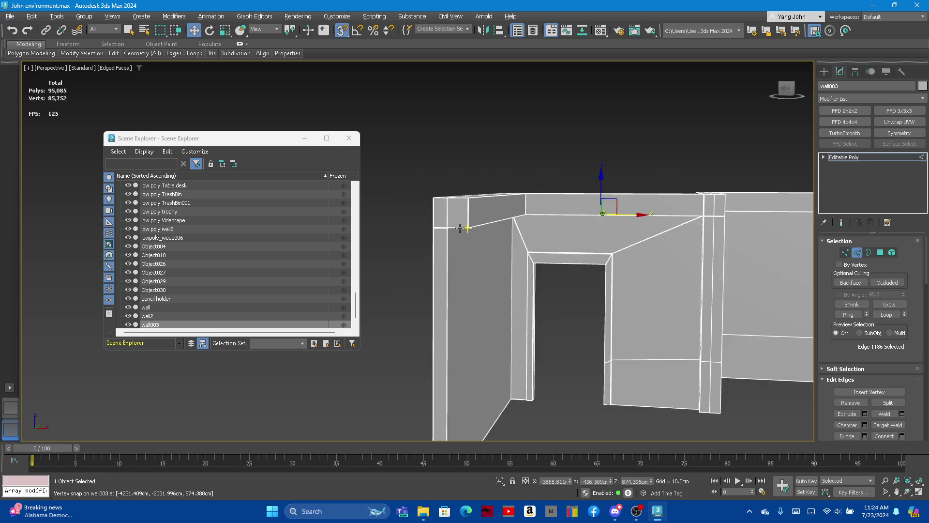
{"action": "scroll", "coordinate": [459, 228], "scroll_direction": "down", "scroll_amount": 2}
{"action": "mouse_move", "coordinate": [454, 220]}
{"action": "middle_mouse_down", "text": "alt"}
{"action": "mouse_move", "coordinate": [544, 245]}
{"action": "mouse_move", "coordinate": [631, 234]}
{"action": "middle_mouse_up", "text": "alt"}
{"action": "scroll", "coordinate": [632, 235], "scroll_direction": "up", "scroll_amount": 5}
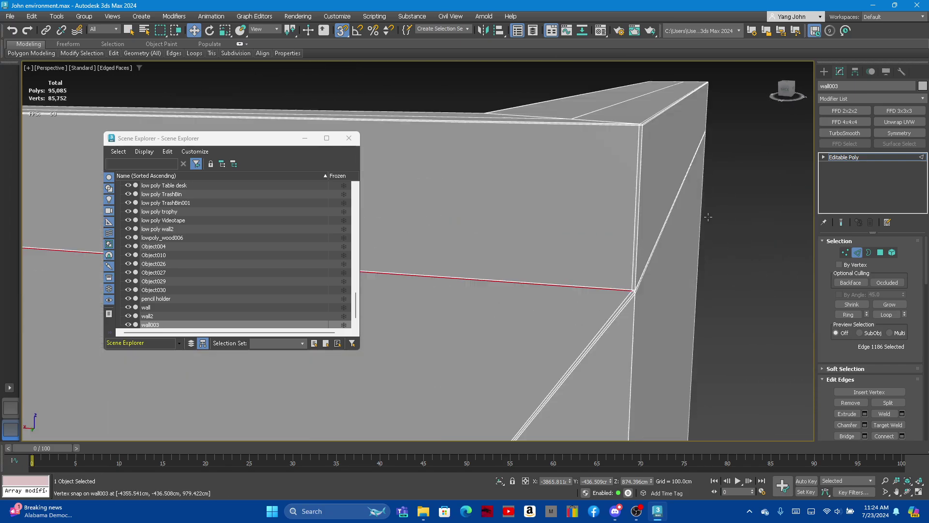
{"action": "middle_click_drag", "start_coordinate": [707, 217], "coordinate": [504, 247], "text": "alt"}
{"action": "scroll", "coordinate": [515, 231], "scroll_direction": "up", "scroll_amount": 2}
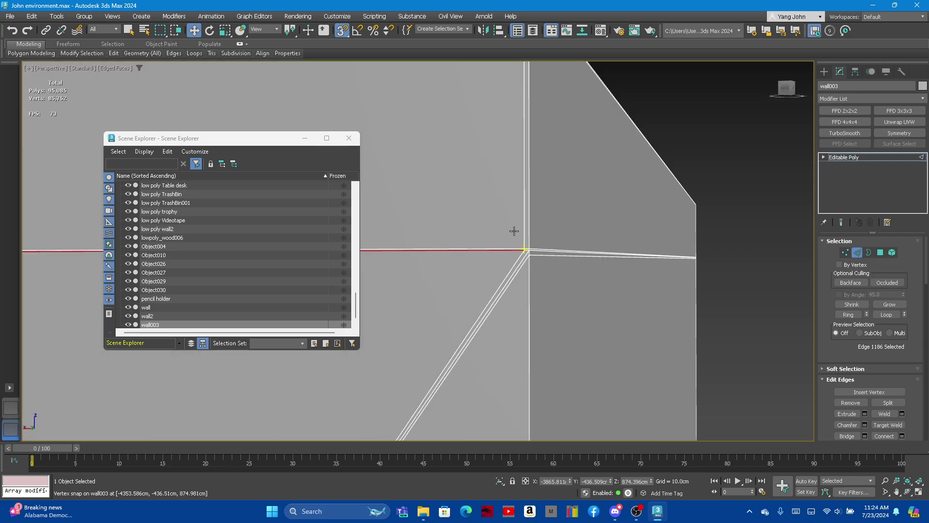
{"action": "scroll", "coordinate": [518, 234], "scroll_direction": "up", "scroll_amount": 1}
{"action": "scroll", "coordinate": [544, 283], "scroll_direction": "up", "scroll_amount": 2}
{"action": "middle_click_drag", "start_coordinate": [544, 283], "coordinate": [570, 308], "text": "alt"}
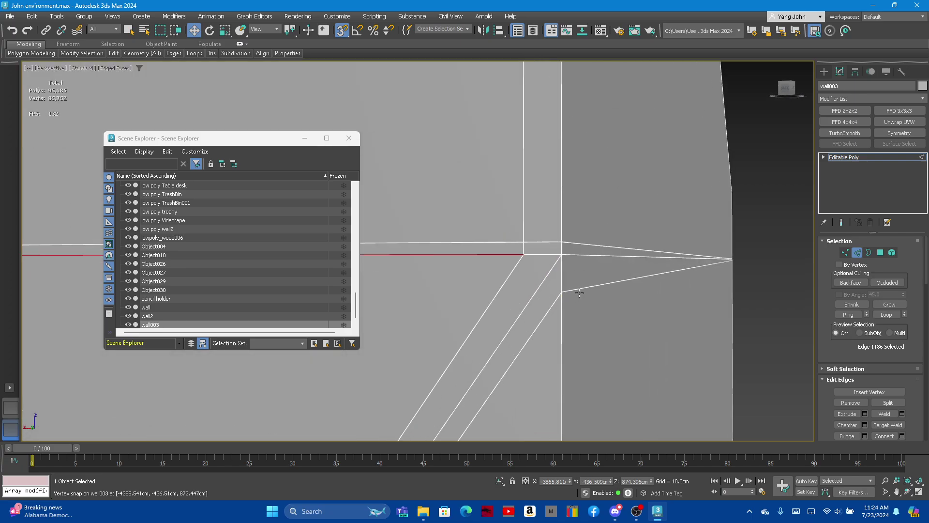
{"action": "scroll", "coordinate": [702, 285], "scroll_direction": "down", "scroll_amount": 5}
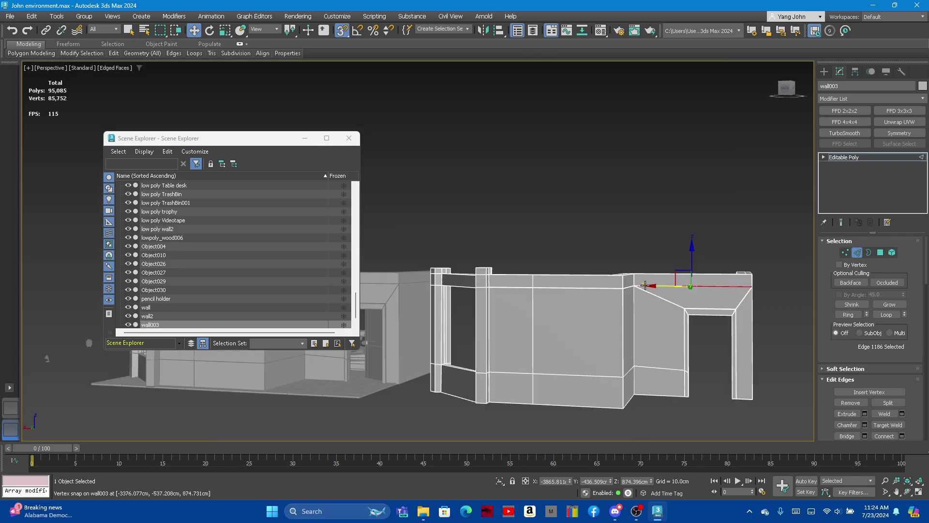
{"action": "middle_click_drag", "start_coordinate": [645, 286], "coordinate": [621, 307], "text": "alt"}
{"action": "scroll", "coordinate": [641, 281], "scroll_direction": "up", "scroll_amount": 3}
{"action": "scroll", "coordinate": [631, 283], "scroll_direction": "up", "scroll_amount": 3}
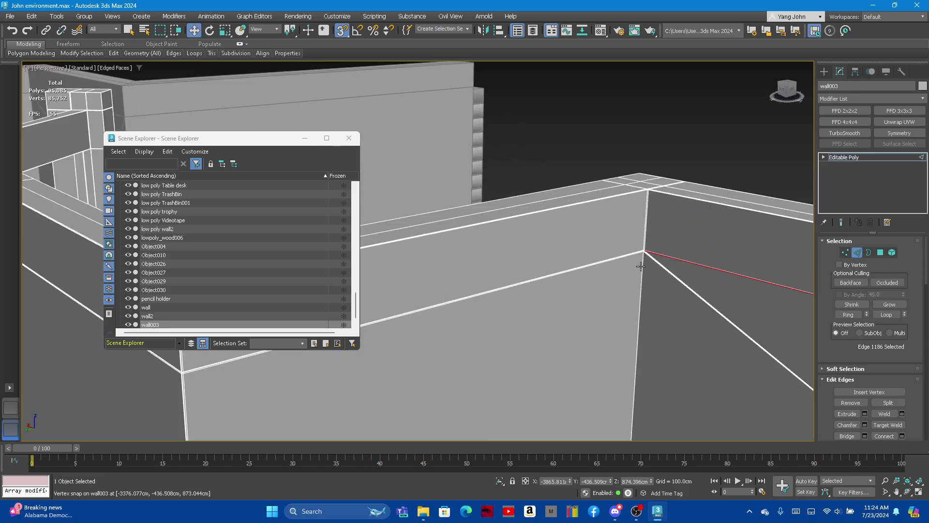
{"action": "scroll", "coordinate": [620, 266], "scroll_direction": "up", "scroll_amount": 3}
{"action": "scroll", "coordinate": [598, 238], "scroll_direction": "up", "scroll_amount": 2}
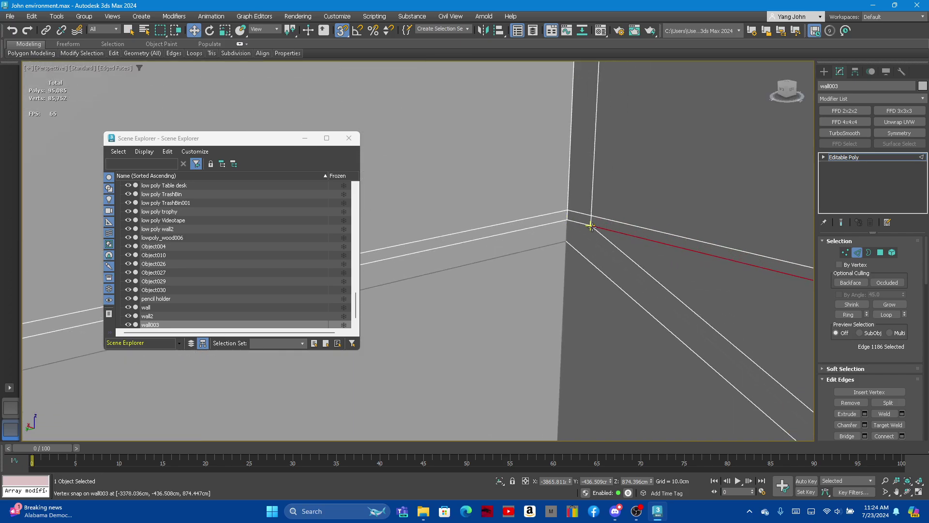
{"action": "scroll", "coordinate": [506, 140], "scroll_direction": "down", "scroll_amount": 3}
{"action": "scroll", "coordinate": [504, 145], "scroll_direction": "down", "scroll_amount": 3}
{"action": "scroll", "coordinate": [513, 193], "scroll_direction": "up", "scroll_amount": 4}
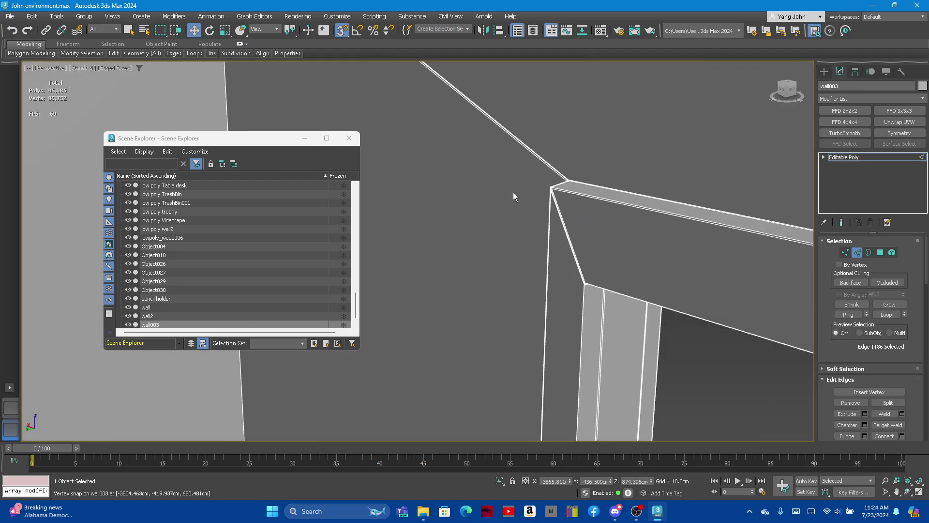
{"action": "scroll", "coordinate": [558, 219], "scroll_direction": "up", "scroll_amount": 3}
{"action": "mouse_move", "coordinate": [559, 219]}
{"action": "middle_mouse_down", "text": "alt"}
{"action": "mouse_move", "coordinate": [512, 199]}
{"action": "mouse_move", "coordinate": [578, 188]}
{"action": "mouse_move", "coordinate": [650, 194]}
{"action": "middle_mouse_up", "text": "alt"}
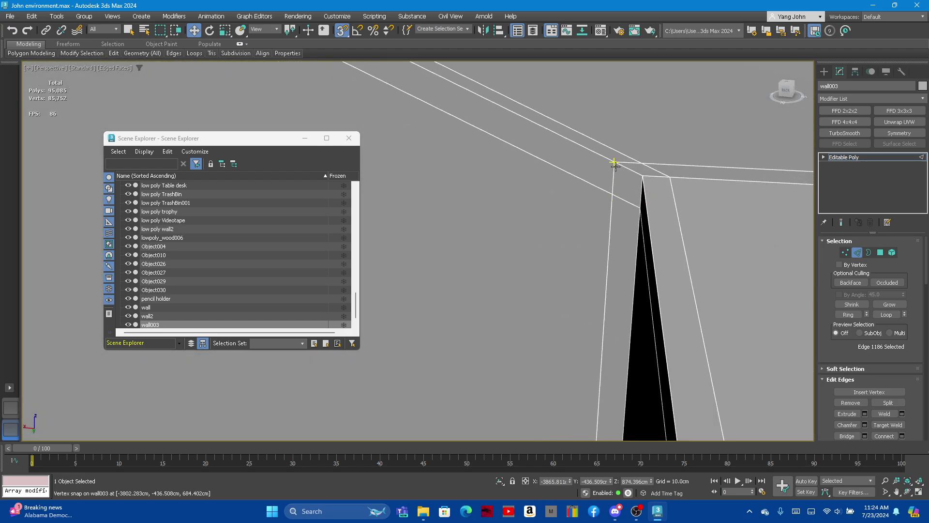
{"action": "scroll", "coordinate": [632, 167], "scroll_direction": "up", "scroll_amount": 3}
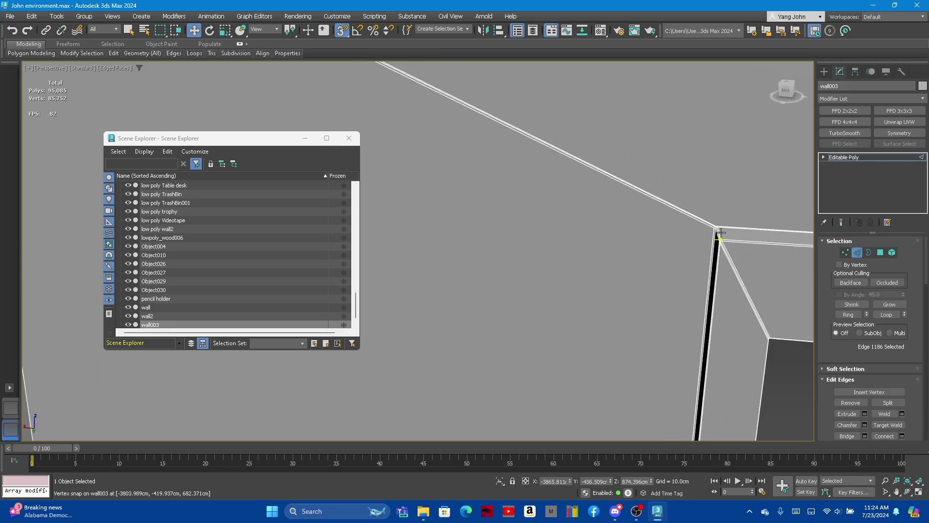
{"action": "scroll", "coordinate": [631, 167], "scroll_direction": "down", "scroll_amount": 5}
{"action": "scroll", "coordinate": [635, 171], "scroll_direction": "up", "scroll_amount": 4}
{"action": "scroll", "coordinate": [636, 171], "scroll_direction": "down", "scroll_amount": 1}
{"action": "scroll", "coordinate": [718, 213], "scroll_direction": "down", "scroll_amount": 3}
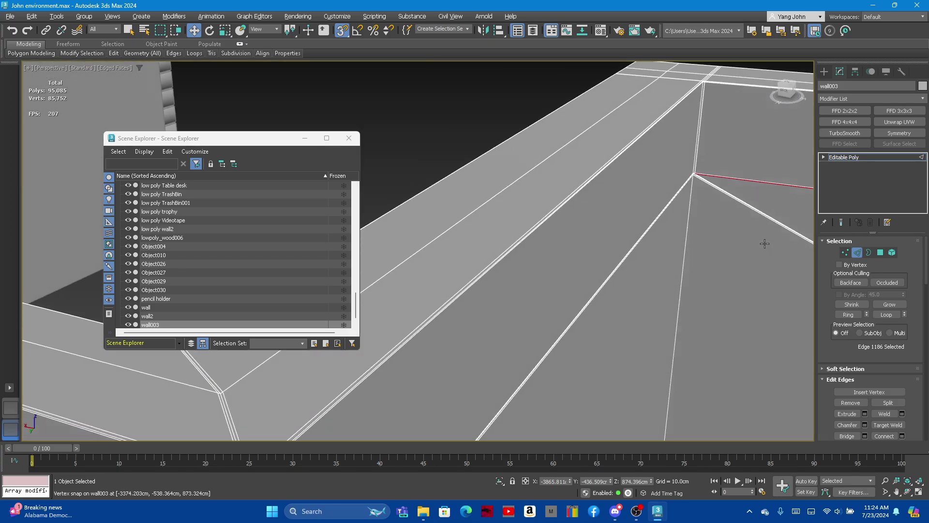
{"action": "scroll", "coordinate": [717, 187], "scroll_direction": "up", "scroll_amount": 3}
{"action": "scroll", "coordinate": [578, 131], "scroll_direction": "up", "scroll_amount": 2}
{"action": "scroll", "coordinate": [578, 131], "scroll_direction": "up", "scroll_amount": 1}
{"action": "scroll", "coordinate": [586, 133], "scroll_direction": "down", "scroll_amount": 1}
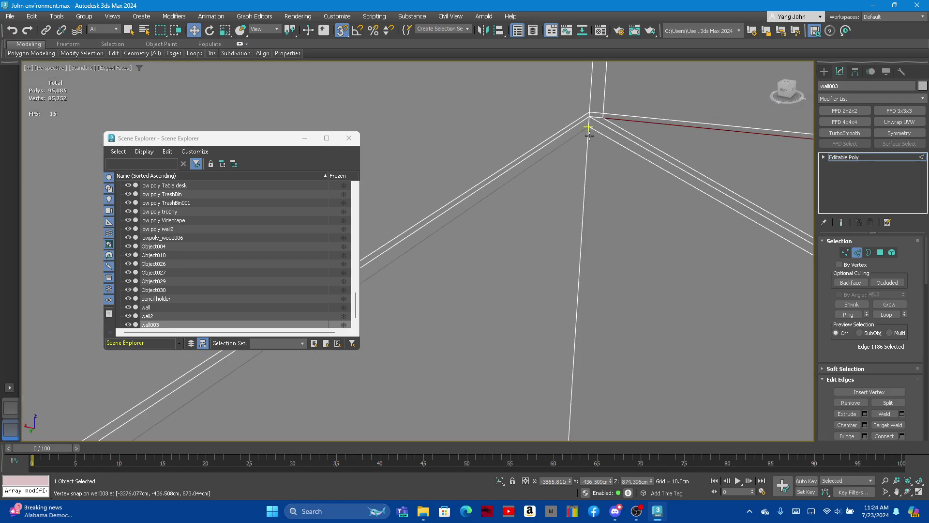
{"action": "scroll", "coordinate": [589, 125], "scroll_direction": "down", "scroll_amount": 1}
{"action": "scroll", "coordinate": [586, 146], "scroll_direction": "down", "scroll_amount": 1}
{"action": "scroll", "coordinate": [584, 172], "scroll_direction": "down", "scroll_amount": 2}
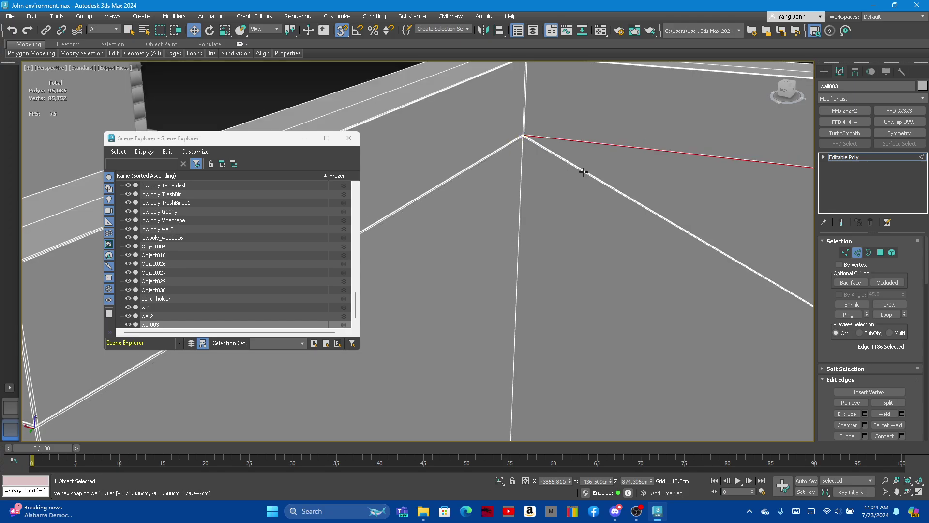
{"action": "scroll", "coordinate": [530, 137], "scroll_direction": "up", "scroll_amount": 2}
{"action": "scroll", "coordinate": [547, 134], "scroll_direction": "up", "scroll_amount": 1}
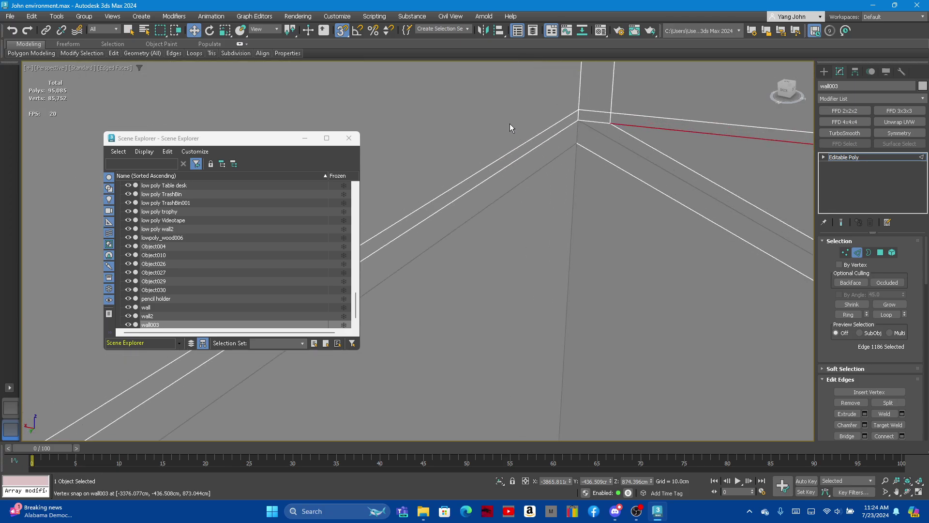
{"action": "scroll", "coordinate": [571, 135], "scroll_direction": "down", "scroll_amount": 1}
{"action": "scroll", "coordinate": [581, 143], "scroll_direction": "down", "scroll_amount": 2}
{"action": "scroll", "coordinate": [593, 152], "scroll_direction": "up", "scroll_amount": 1}
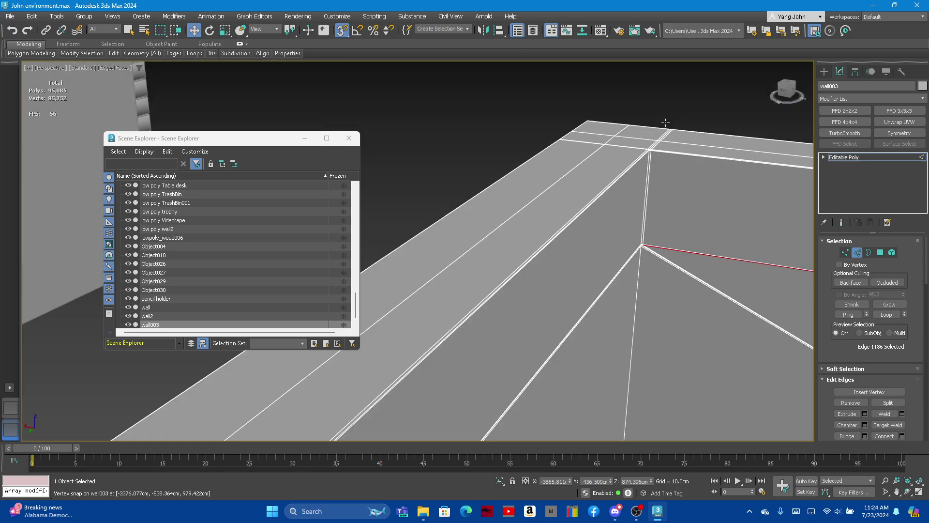
{"action": "scroll", "coordinate": [605, 165], "scroll_direction": "up", "scroll_amount": 1}
{"action": "scroll", "coordinate": [554, 203], "scroll_direction": "down", "scroll_amount": 2}
{"action": "scroll", "coordinate": [557, 199], "scroll_direction": "up", "scroll_amount": 1}
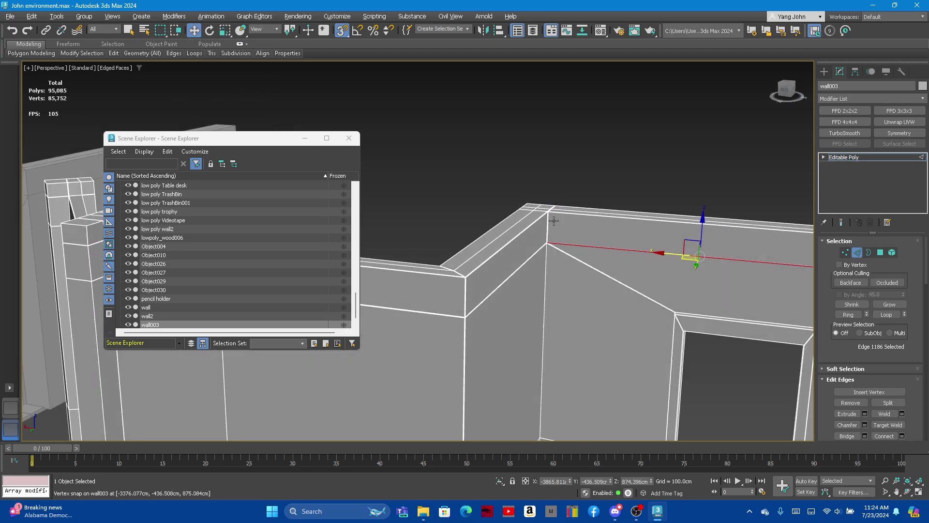
{"action": "scroll", "coordinate": [588, 208], "scroll_direction": "up", "scroll_amount": 1}
{"action": "scroll", "coordinate": [605, 211], "scroll_direction": "down", "scroll_amount": 1}
{"action": "middle_click_drag", "start_coordinate": [617, 213], "coordinate": [493, 192], "text": "alt"}
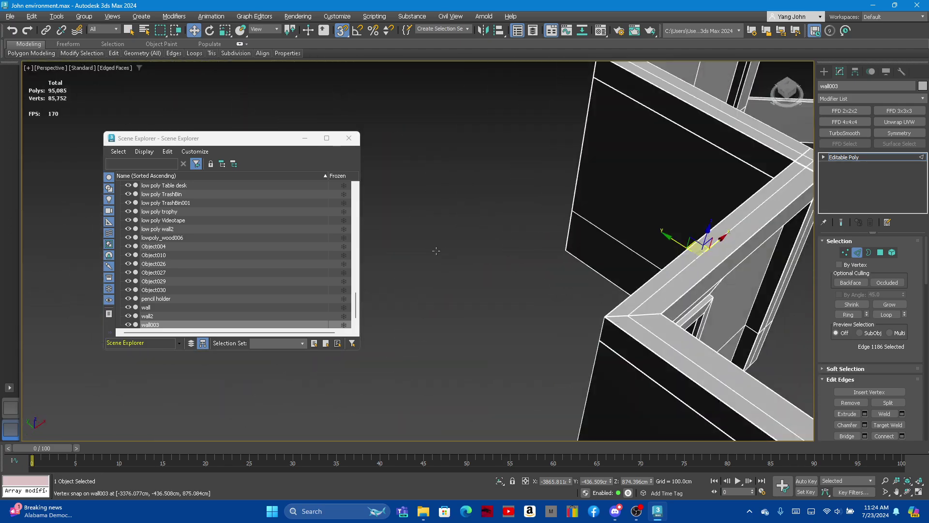
{"action": "scroll", "coordinate": [603, 220], "scroll_direction": "down", "scroll_amount": 3}
{"action": "scroll", "coordinate": [603, 220], "scroll_direction": "up", "scroll_amount": 2}
{"action": "scroll", "coordinate": [648, 249], "scroll_direction": "up", "scroll_amount": 3}
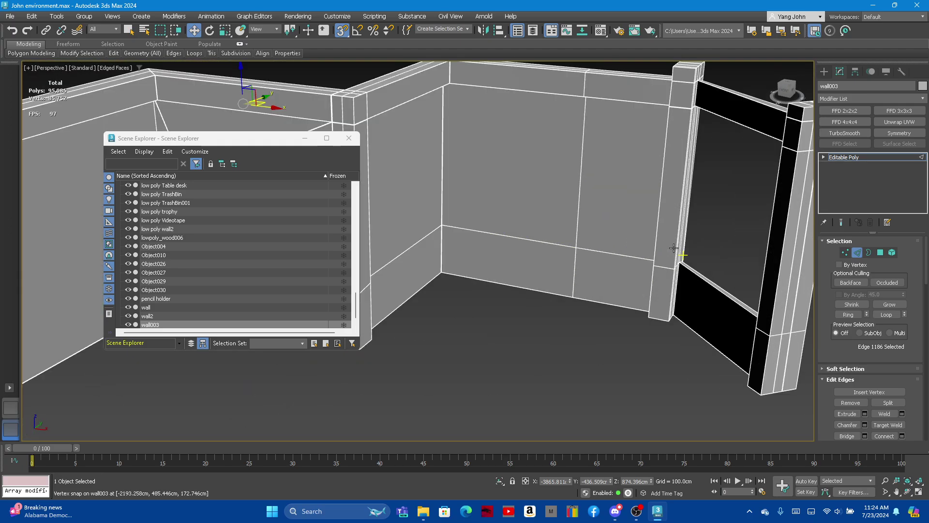
{"action": "scroll", "coordinate": [693, 278], "scroll_direction": "up", "scroll_amount": 1}
{"action": "scroll", "coordinate": [666, 270], "scroll_direction": "down", "scroll_amount": 2}
{"action": "scroll", "coordinate": [678, 279], "scroll_direction": "down", "scroll_amount": 2}
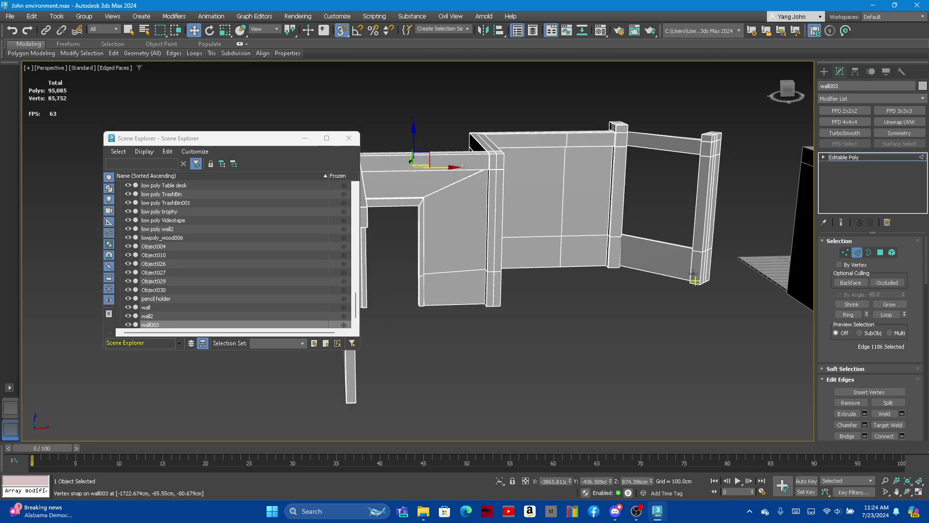
{"action": "scroll", "coordinate": [518, 282], "scroll_direction": "down", "scroll_amount": 2}
{"action": "middle_click_drag", "start_coordinate": [536, 283], "coordinate": [712, 266], "text": "alt"}
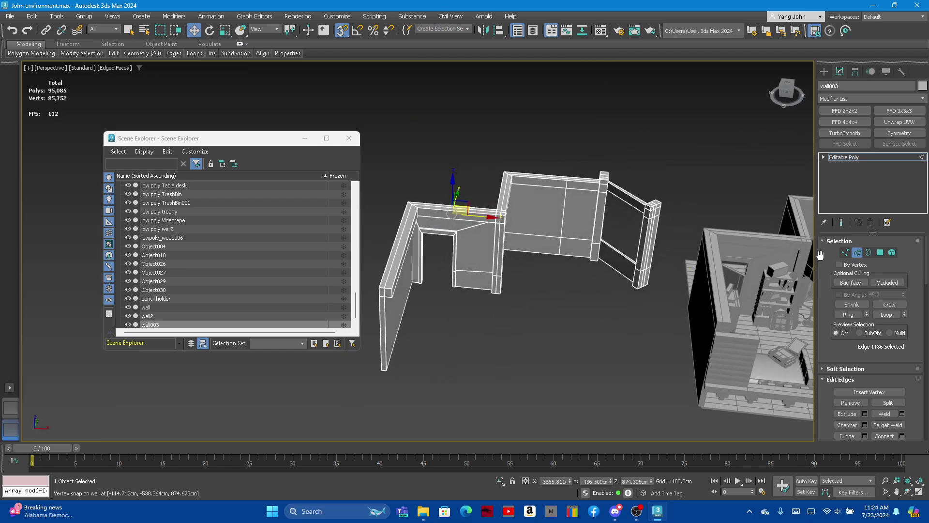
Step: Exit edge mode and move the cloned wall003 to X -97.284
{"action": "left_click", "coordinate": [858, 253]}
{"action": "left_click", "coordinate": [718, 265]}
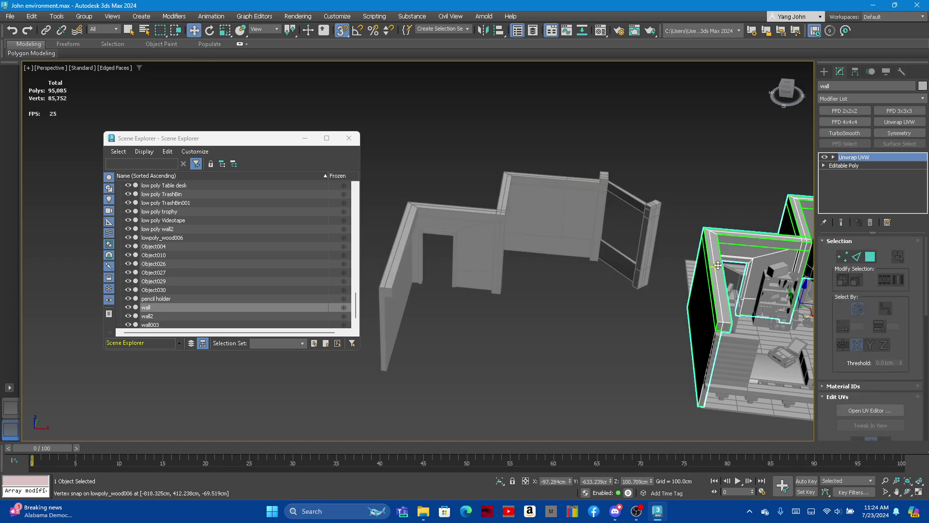
{"action": "scroll", "coordinate": [623, 244], "scroll_direction": "down", "scroll_amount": 2}
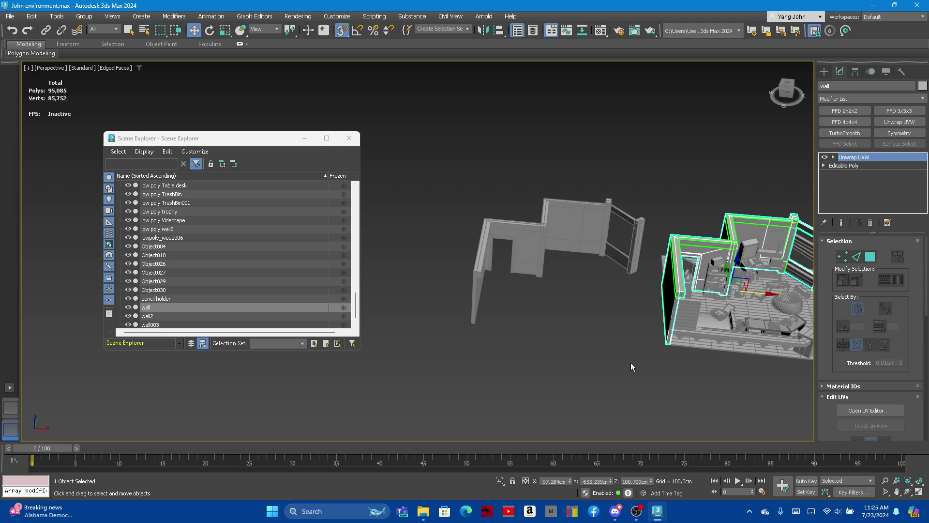
{"action": "left_click", "coordinate": [542, 271]}
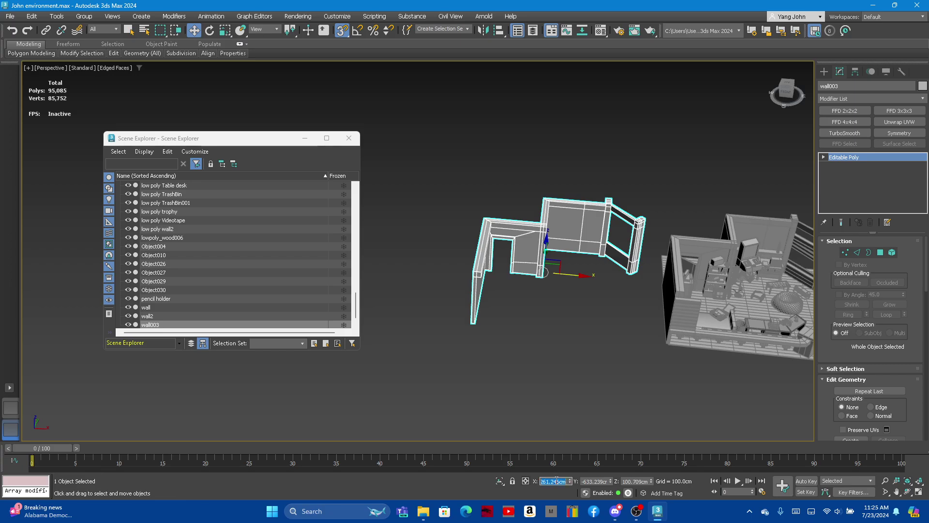
{"action": "type", "text": "--97"}
{"action": "key", "text": "BackSpace"}
{"action": "type", "text": "-97.284"}
{"action": "key", "text": "Tab"}
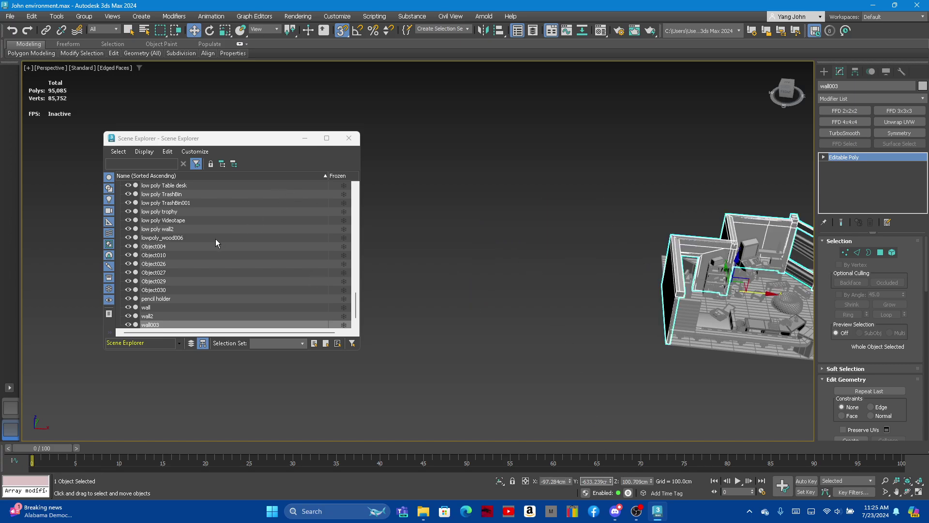
Step: Rename wall003 to 'high poly wall1' and the original wall to 'low poly wall1'
{"action": "scroll", "coordinate": [204, 280], "scroll_direction": "down", "scroll_amount": 1}
{"action": "left_click", "coordinate": [151, 317]}
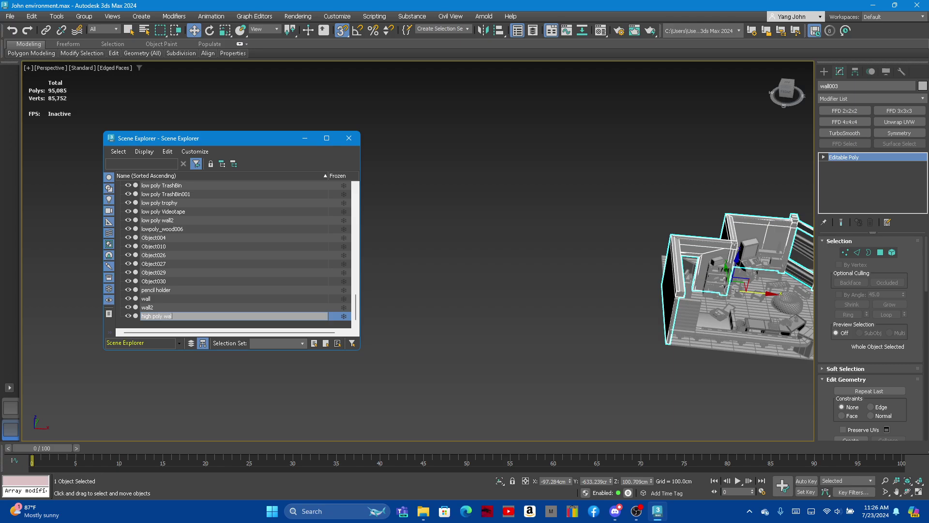
{"action": "left_click", "coordinate": [156, 299]}
{"action": "right_click", "coordinate": [154, 300]}
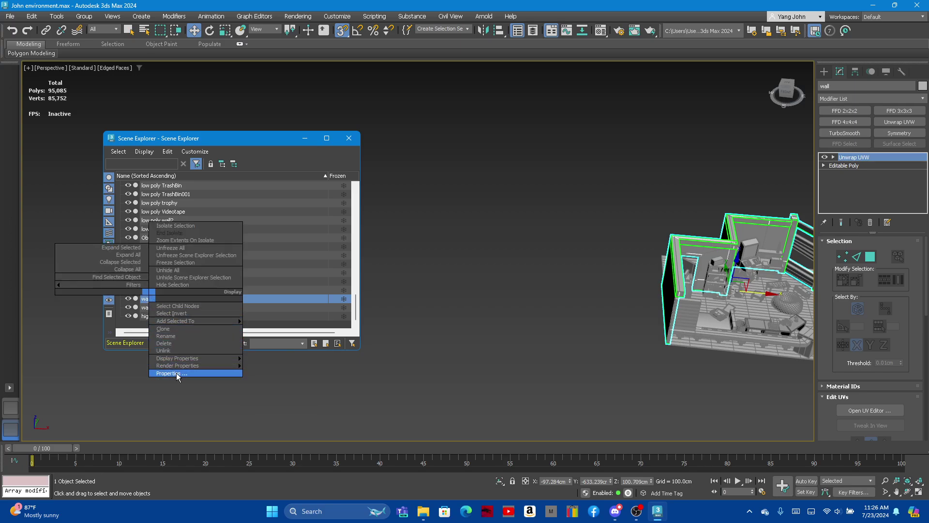
{"action": "left_click", "coordinate": [166, 336]}
{"action": "type", "text": "low poly wall1"}
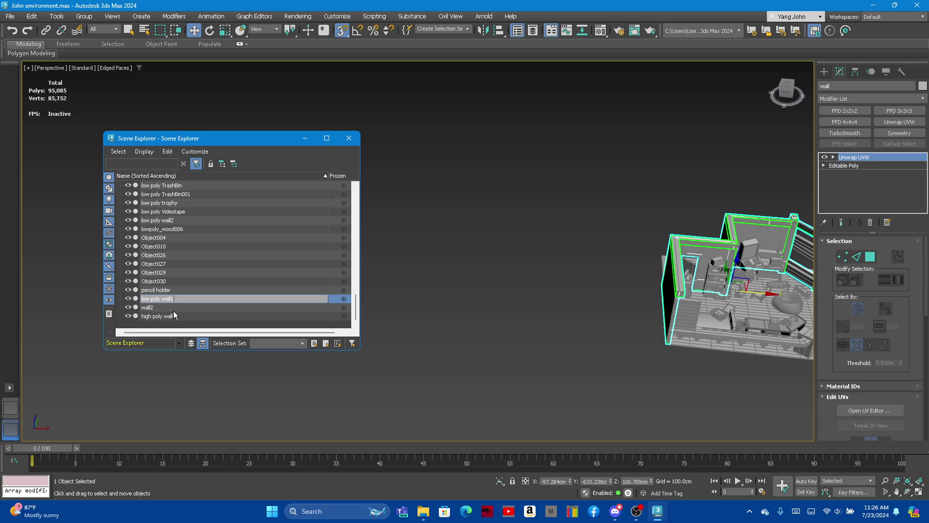
{"action": "left_click", "coordinate": [160, 307]}
{"action": "scroll", "coordinate": [536, 294], "scroll_direction": "down", "scroll_amount": 2}
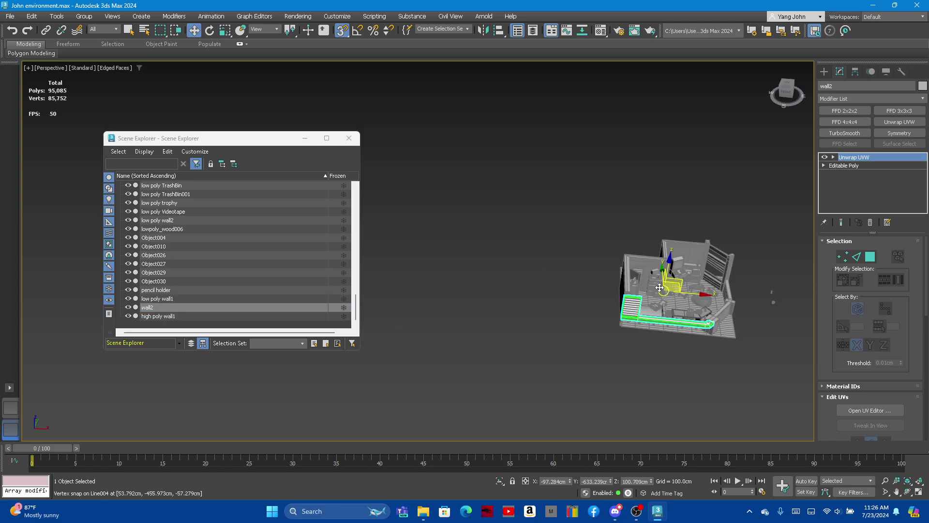
Step: Collapse wall2's Unwrap UVW modifier into Editable Poly
{"action": "scroll", "coordinate": [659, 287], "scroll_direction": "up", "scroll_amount": 2}
{"action": "scroll", "coordinate": [540, 263], "scroll_direction": "up", "scroll_amount": 5}
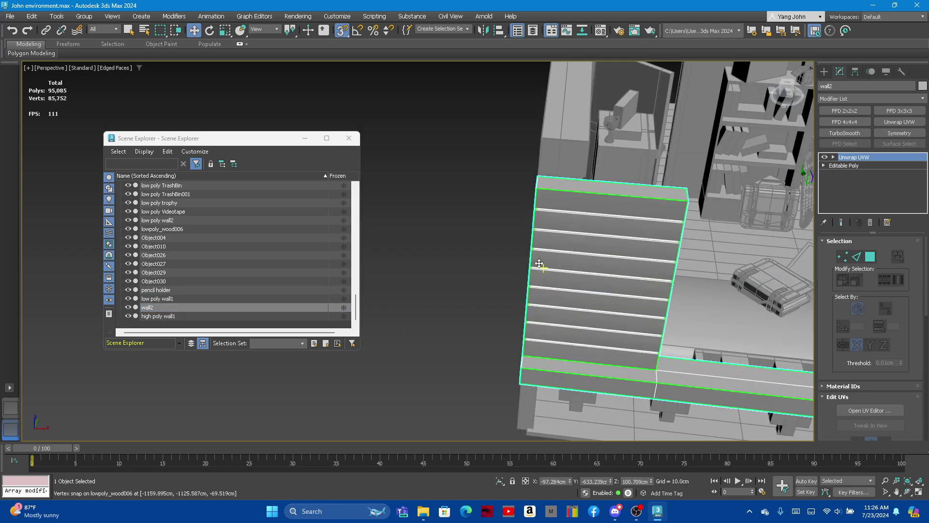
{"action": "scroll", "coordinate": [540, 264], "scroll_direction": "down", "scroll_amount": 5}
{"action": "middle_click_drag", "start_coordinate": [539, 264], "coordinate": [443, 184], "text": "alt"}
{"action": "scroll", "coordinate": [442, 184], "scroll_direction": "up", "scroll_amount": 3}
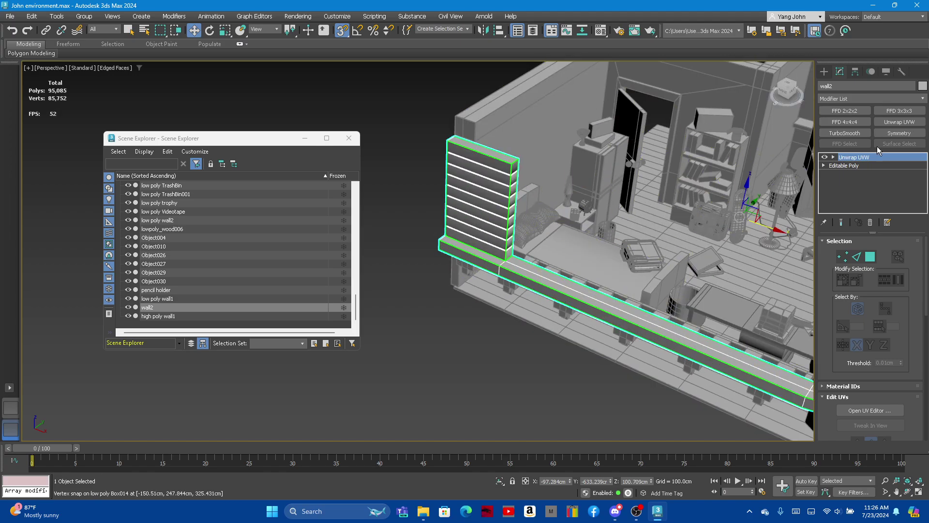
{"action": "right_click", "coordinate": [475, 188]}
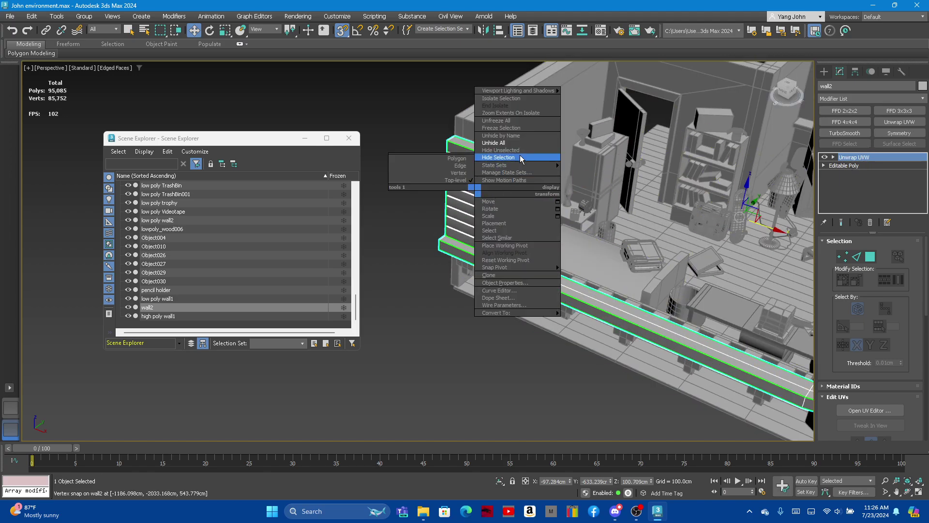
{"action": "left_click", "coordinate": [848, 160]}
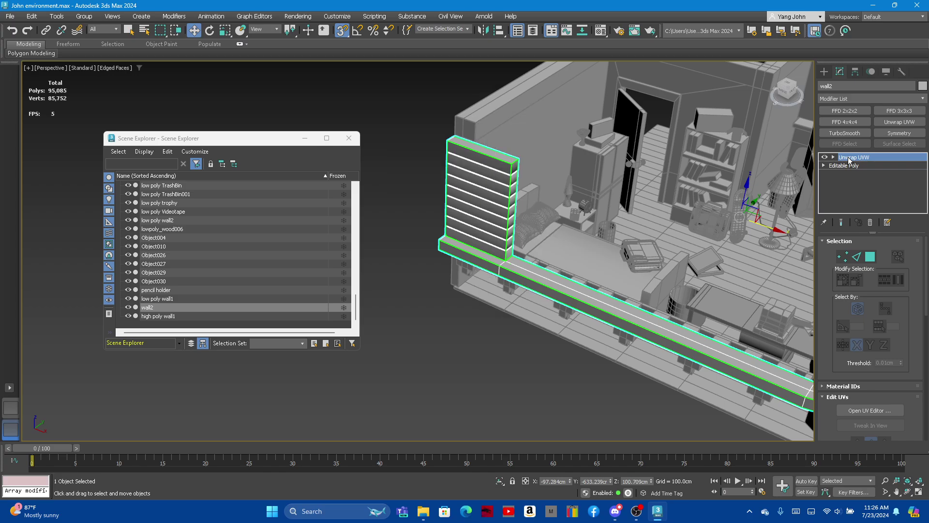
{"action": "right_click", "coordinate": [848, 160]}
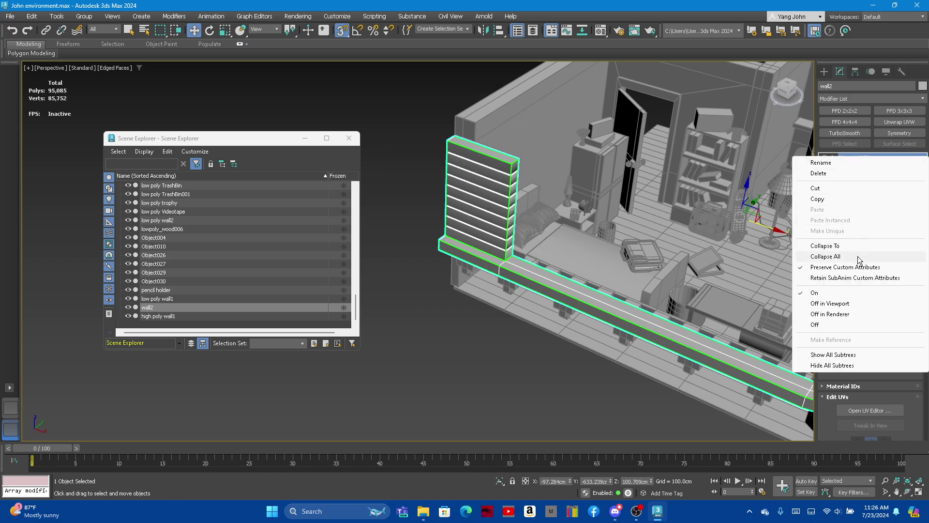
{"action": "left_click", "coordinate": [830, 245]}
Step: Shift-drag wall2 to clone it as an independent Copy named wall003
{"action": "scroll", "coordinate": [538, 287], "scroll_direction": "down", "scroll_amount": 5}
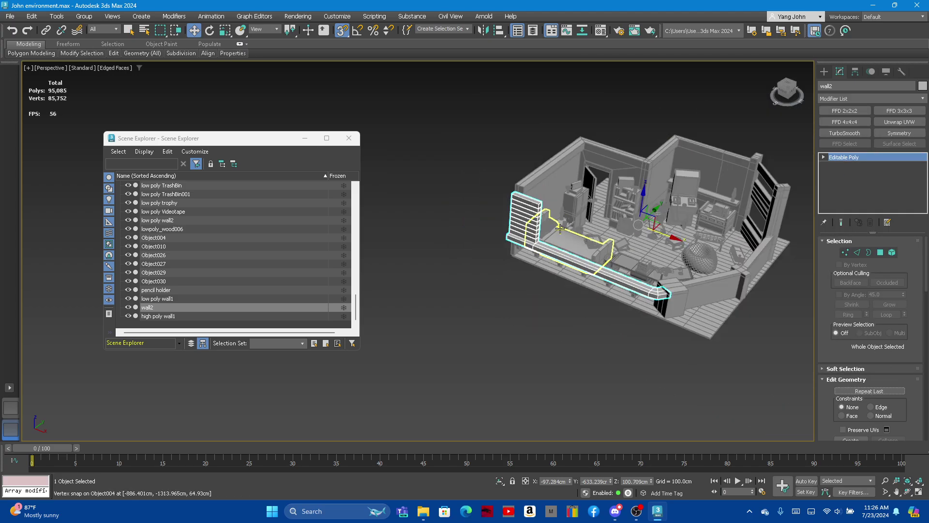
{"action": "mouse_move", "coordinate": [508, 271]}
{"action": "middle_mouse_down", "text": "alt"}
{"action": "mouse_move", "coordinate": [537, 286]}
{"action": "mouse_move", "coordinate": [548, 232]}
{"action": "middle_mouse_up", "text": "alt"}
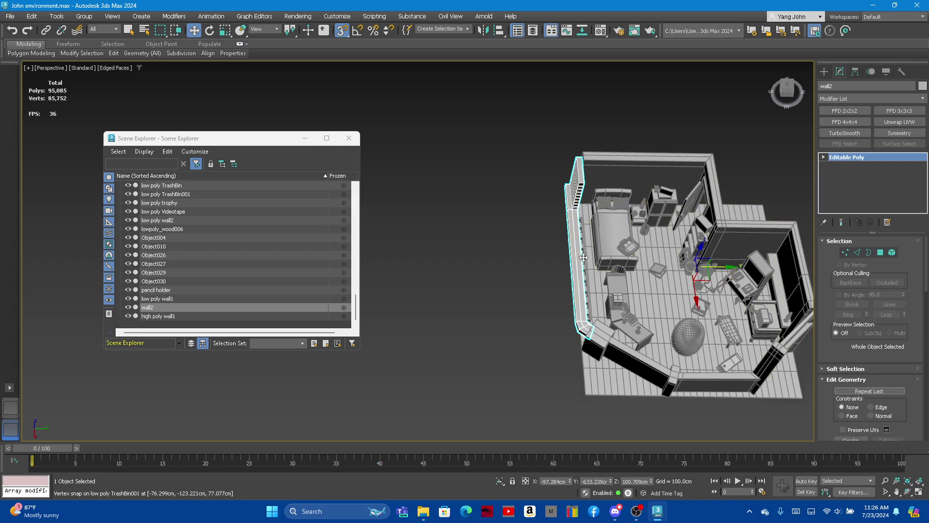
{"action": "mouse_move", "coordinate": [692, 266]}
{"action": "left_mouse_down", "text": "shift"}
{"action": "mouse_move", "coordinate": [501, 252]}
{"action": "mouse_move", "coordinate": [644, 253]}
{"action": "left_mouse_up", "text": "shift"}
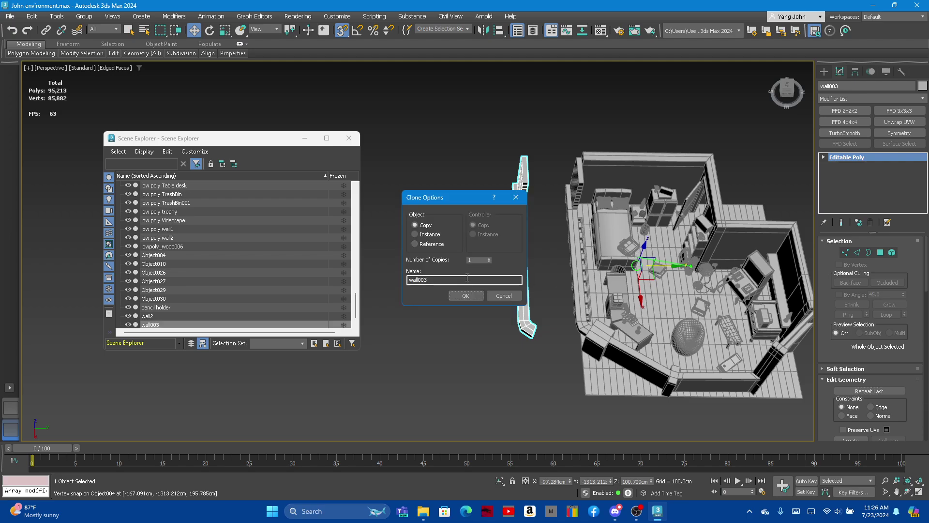
Step: Confirm the clone as wall003 and orbit so the wall runs diagonally
{"action": "left_click", "coordinate": [465, 298]}
{"action": "middle_click_drag", "start_coordinate": [554, 242], "coordinate": [613, 197], "text": "alt"}
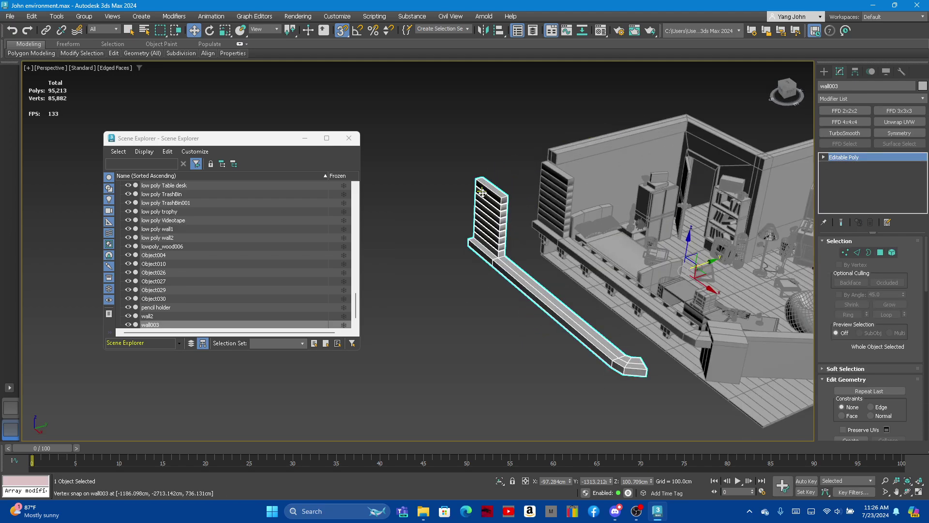
{"action": "scroll", "coordinate": [517, 208], "scroll_direction": "up", "scroll_amount": 5}
{"action": "scroll", "coordinate": [405, 165], "scroll_direction": "up", "scroll_amount": 3}
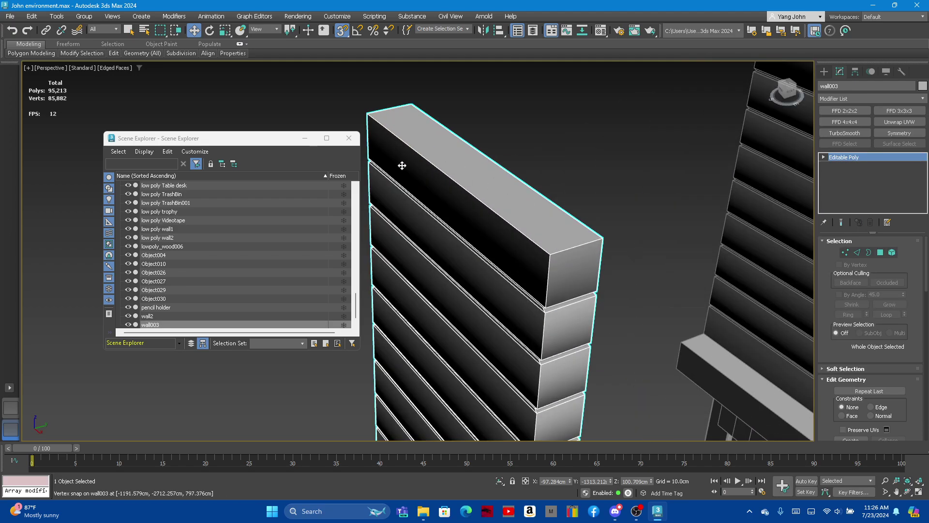
{"action": "scroll", "coordinate": [504, 195], "scroll_direction": "down", "scroll_amount": 5}
{"action": "mouse_move", "coordinate": [504, 194]}
{"action": "middle_mouse_down", "text": "alt"}
{"action": "mouse_move", "coordinate": [475, 204]}
{"action": "mouse_move", "coordinate": [446, 190]}
{"action": "middle_mouse_up", "text": "alt"}
{"action": "scroll", "coordinate": [446, 190], "scroll_direction": "down", "scroll_amount": 5}
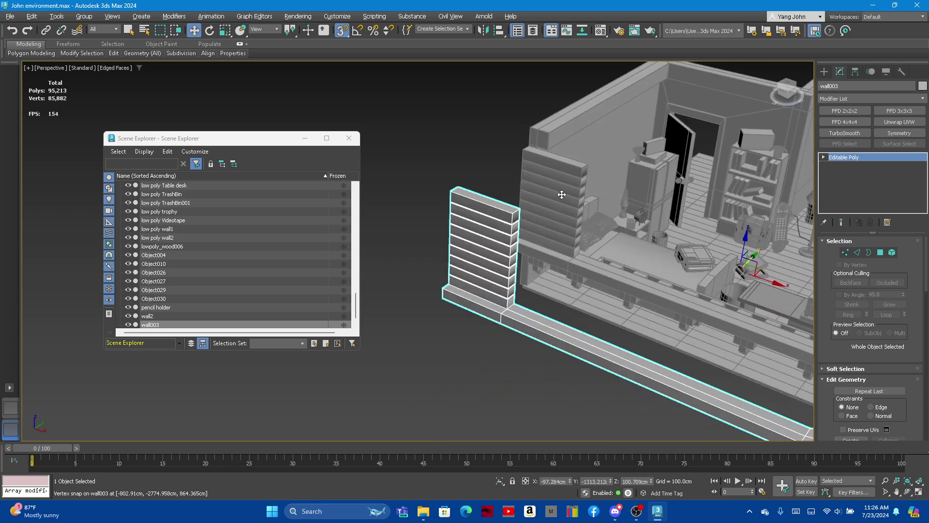
{"action": "mouse_move", "coordinate": [143, 54]}
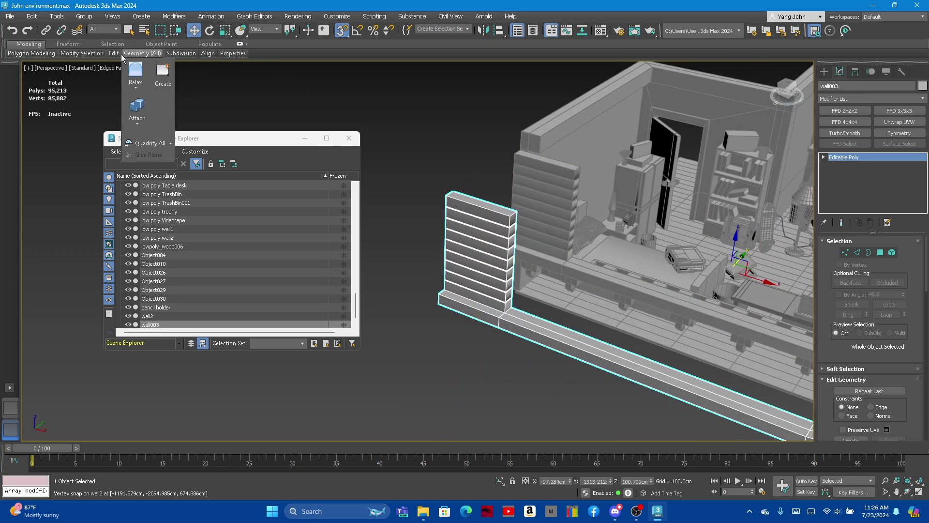
Step: Insert two Swift Loop support edges near wall003's corner
{"action": "mouse_move", "coordinate": [113, 54]}
{"action": "left_click", "coordinate": [193, 77]}
{"action": "scroll", "coordinate": [573, 194], "scroll_direction": "up", "scroll_amount": 5}
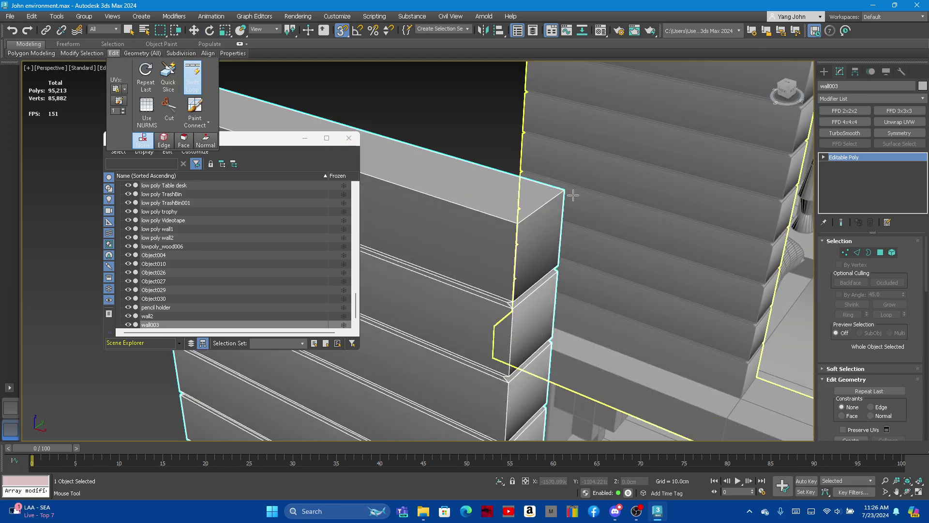
{"action": "scroll", "coordinate": [573, 195], "scroll_direction": "up", "scroll_amount": 2}
{"action": "scroll", "coordinate": [484, 203], "scroll_direction": "up", "scroll_amount": 2}
{"action": "scroll", "coordinate": [472, 279], "scroll_direction": "up", "scroll_amount": 3}
{"action": "scroll", "coordinate": [472, 280], "scroll_direction": "up", "scroll_amount": 2}
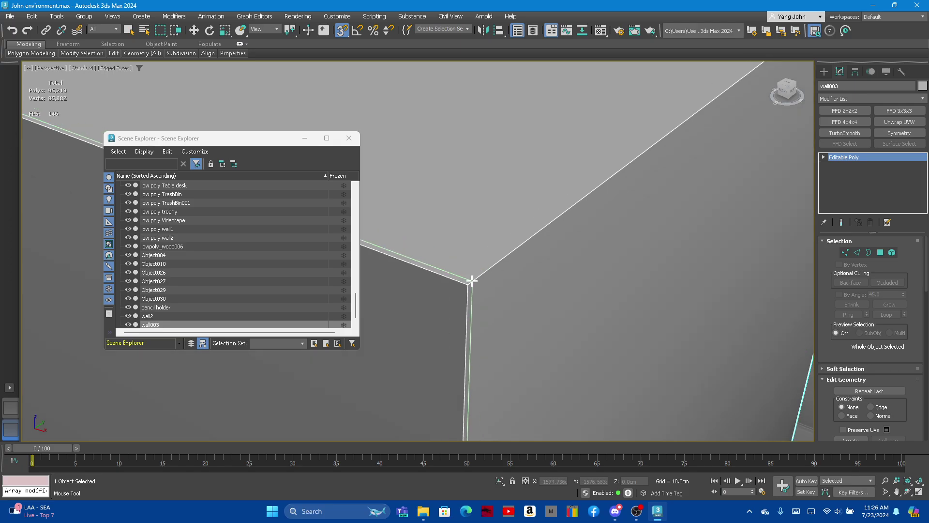
{"action": "left_click", "coordinate": [460, 289]}
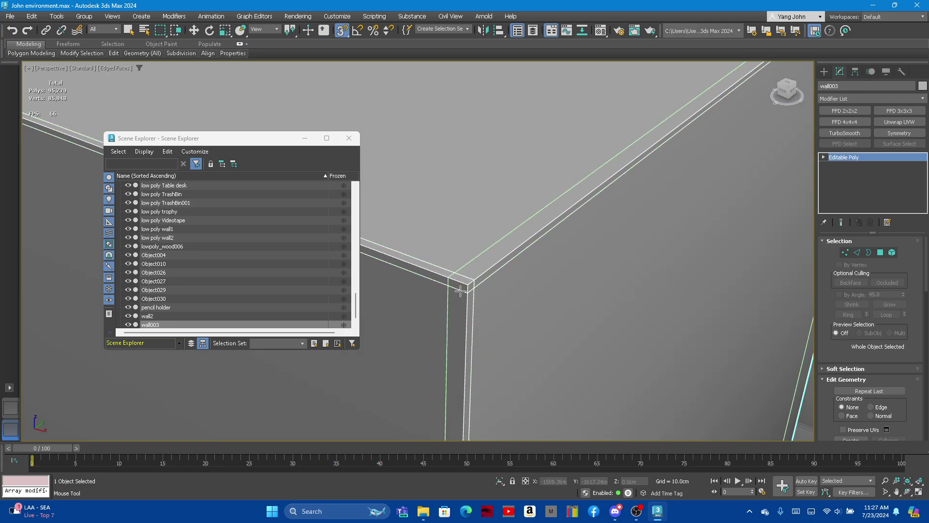
{"action": "left_click", "coordinate": [456, 279]}
Step: Orbit, pan and zoom around wall003 to inspect its front and top corner
{"action": "scroll", "coordinate": [456, 278], "scroll_direction": "down", "scroll_amount": 3}
{"action": "scroll", "coordinate": [615, 167], "scroll_direction": "down", "scroll_amount": 2}
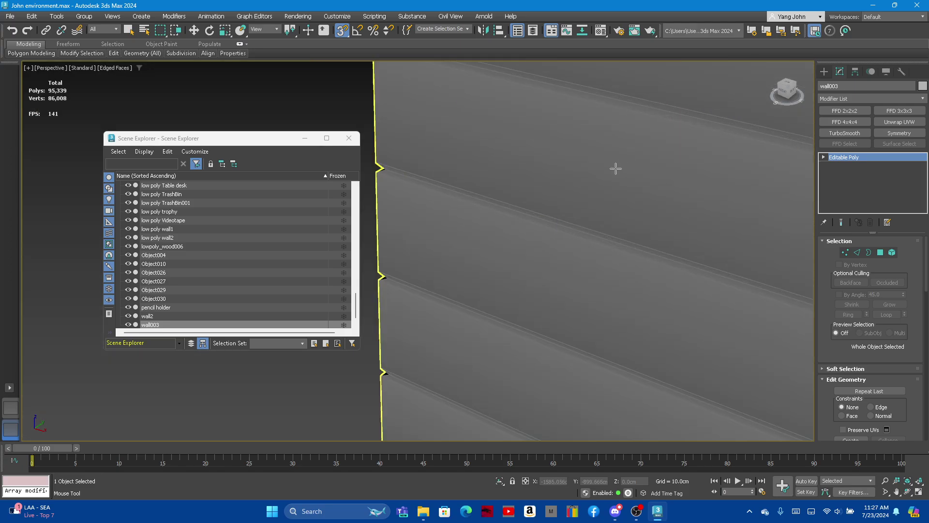
{"action": "scroll", "coordinate": [576, 174], "scroll_direction": "down", "scroll_amount": 2}
{"action": "mouse_move", "coordinate": [574, 174]}
{"action": "middle_mouse_down", "text": "alt"}
{"action": "mouse_move", "coordinate": [496, 213]}
{"action": "mouse_move", "coordinate": [612, 151]}
{"action": "mouse_move", "coordinate": [492, 129]}
{"action": "mouse_move", "coordinate": [493, 183]}
{"action": "mouse_move", "coordinate": [473, 185]}
{"action": "mouse_move", "coordinate": [564, 143]}
{"action": "middle_mouse_up", "text": "alt"}
{"action": "scroll", "coordinate": [565, 144], "scroll_direction": "up", "scroll_amount": 3}
{"action": "scroll", "coordinate": [498, 208], "scroll_direction": "up", "scroll_amount": 2}
{"action": "scroll", "coordinate": [422, 266], "scroll_direction": "up", "scroll_amount": 2}
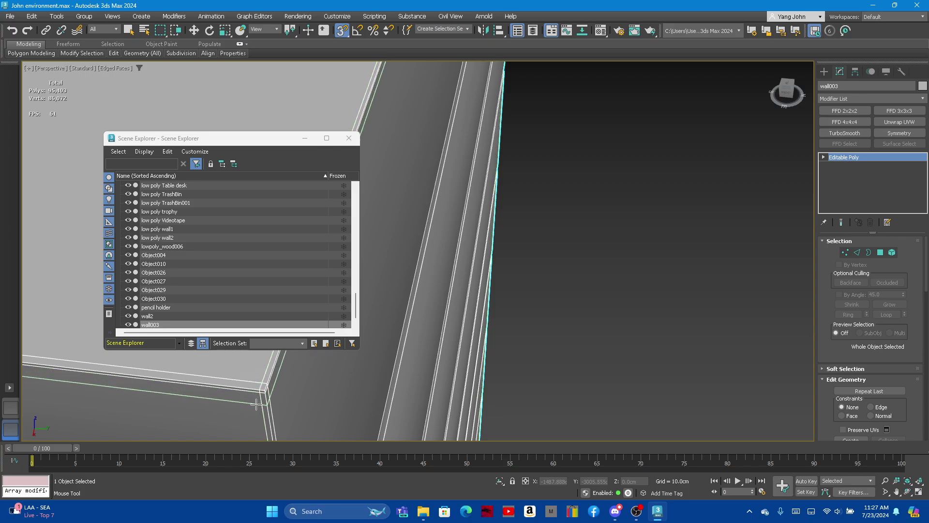
{"action": "scroll", "coordinate": [616, 232], "scroll_direction": "down", "scroll_amount": 3}
{"action": "scroll", "coordinate": [518, 277], "scroll_direction": "down", "scroll_amount": 3}
{"action": "middle_click_drag", "start_coordinate": [518, 277], "coordinate": [435, 271], "text": "alt"}
{"action": "scroll", "coordinate": [409, 270], "scroll_direction": "up", "scroll_amount": 2}
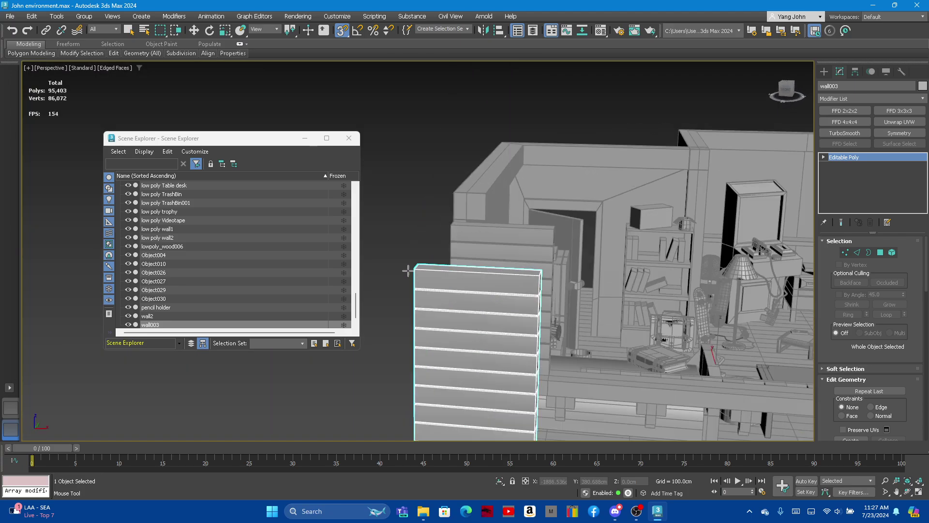
{"action": "scroll", "coordinate": [464, 285], "scroll_direction": "up", "scroll_amount": 2}
{"action": "scroll", "coordinate": [478, 345], "scroll_direction": "down", "scroll_amount": 1}
{"action": "scroll", "coordinate": [481, 334], "scroll_direction": "up", "scroll_amount": 2}
{"action": "scroll", "coordinate": [484, 315], "scroll_direction": "up", "scroll_amount": 2}
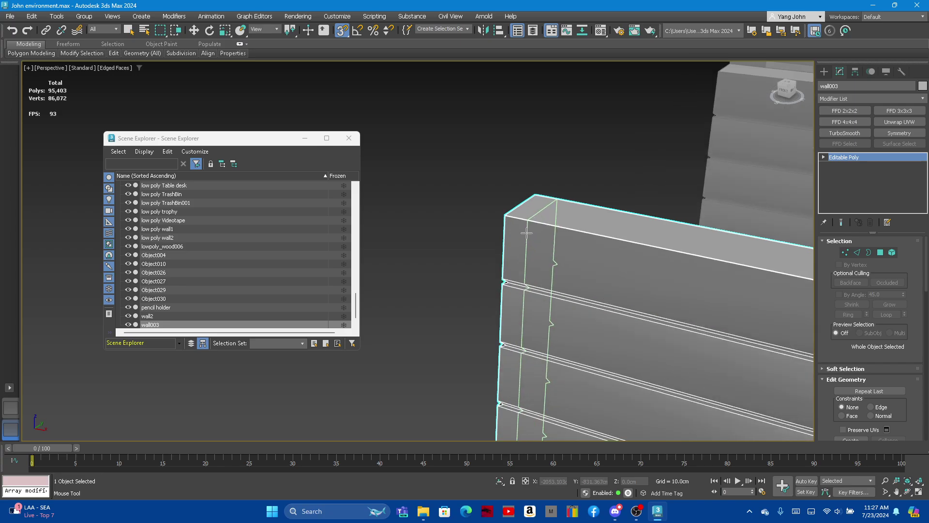
{"action": "scroll", "coordinate": [447, 210], "scroll_direction": "up", "scroll_amount": 2}
{"action": "scroll", "coordinate": [562, 203], "scroll_direction": "up", "scroll_amount": 2}
{"action": "middle_click_drag", "start_coordinate": [610, 210], "coordinate": [499, 146]}
{"action": "scroll", "coordinate": [483, 135], "scroll_direction": "up", "scroll_amount": 1}
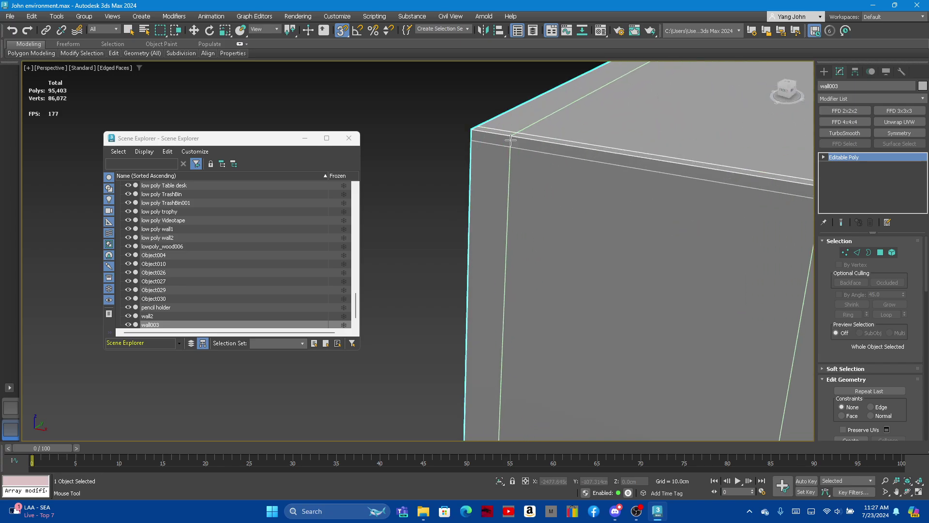
{"action": "scroll", "coordinate": [399, 197], "scroll_direction": "down", "scroll_amount": 1}
{"action": "scroll", "coordinate": [406, 202], "scroll_direction": "down", "scroll_amount": 2}
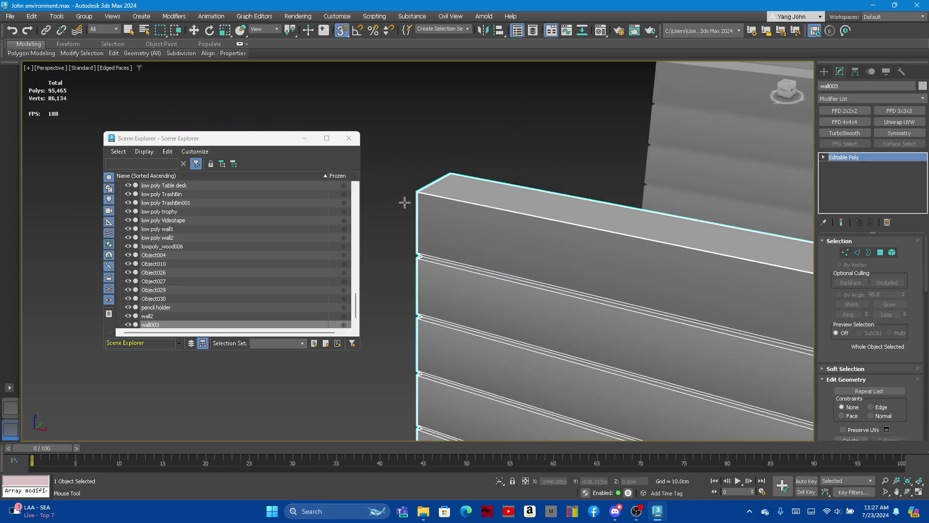
{"action": "scroll", "coordinate": [449, 182], "scroll_direction": "up", "scroll_amount": 2}
{"action": "scroll", "coordinate": [463, 204], "scroll_direction": "down", "scroll_amount": 2}
{"action": "scroll", "coordinate": [463, 204], "scroll_direction": "up", "scroll_amount": 2}
{"action": "scroll", "coordinate": [484, 209], "scroll_direction": "up", "scroll_amount": 3}
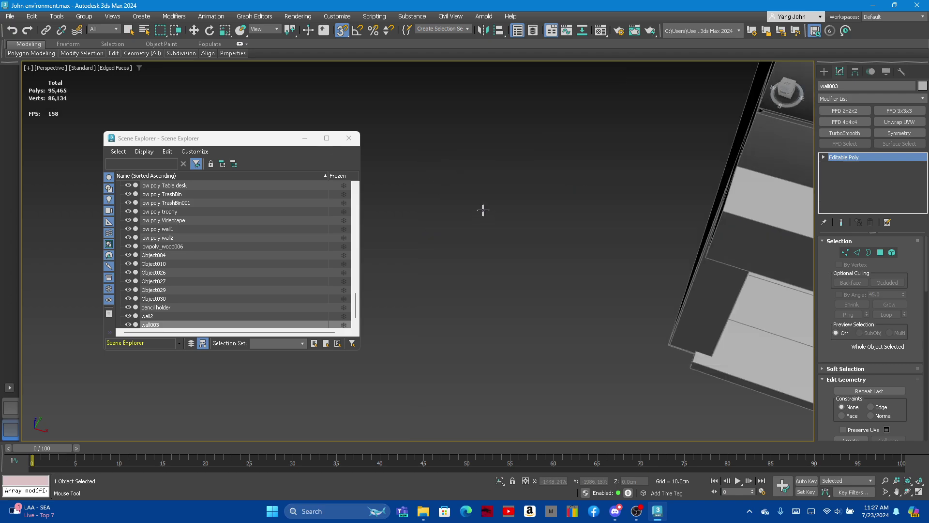
{"action": "scroll", "coordinate": [477, 251], "scroll_direction": "down", "scroll_amount": 2}
{"action": "scroll", "coordinate": [479, 279], "scroll_direction": "up", "scroll_amount": 2}
{"action": "scroll", "coordinate": [479, 279], "scroll_direction": "up", "scroll_amount": 1}
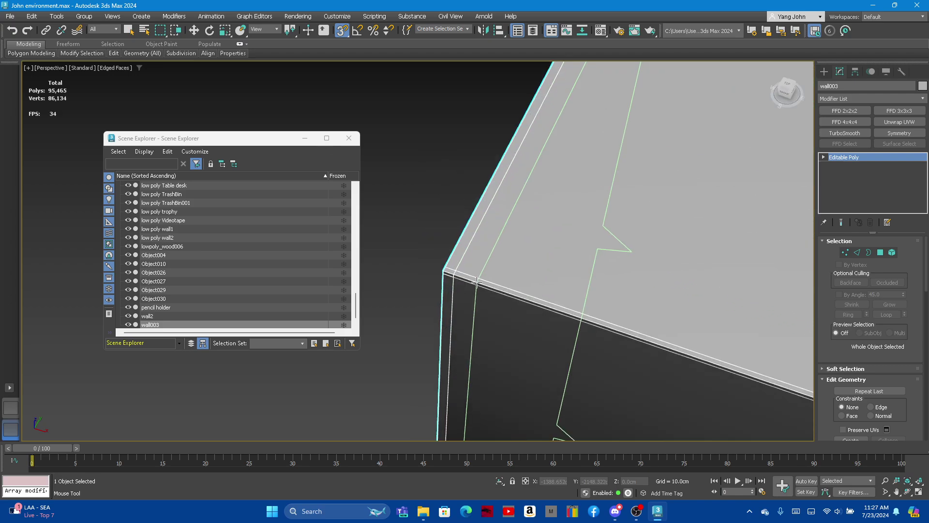
{"action": "scroll", "coordinate": [473, 297], "scroll_direction": "up", "scroll_amount": 1}
{"action": "scroll", "coordinate": [511, 164], "scroll_direction": "down", "scroll_amount": 2}
{"action": "scroll", "coordinate": [511, 164], "scroll_direction": "up", "scroll_amount": 1}
{"action": "scroll", "coordinate": [518, 193], "scroll_direction": "down", "scroll_amount": 1}
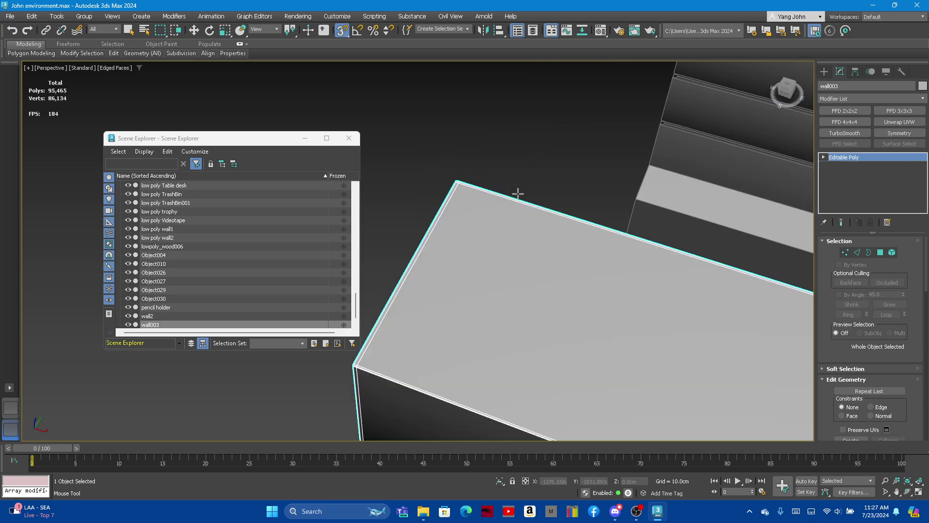
{"action": "scroll", "coordinate": [533, 184], "scroll_direction": "down", "scroll_amount": 3}
{"action": "scroll", "coordinate": [659, 158], "scroll_direction": "down", "scroll_amount": 2}
Step: Orbit around the room and zoom to inspect the wall from other sides
{"action": "middle_click_drag", "start_coordinate": [658, 158], "coordinate": [796, 159], "text": "alt"}
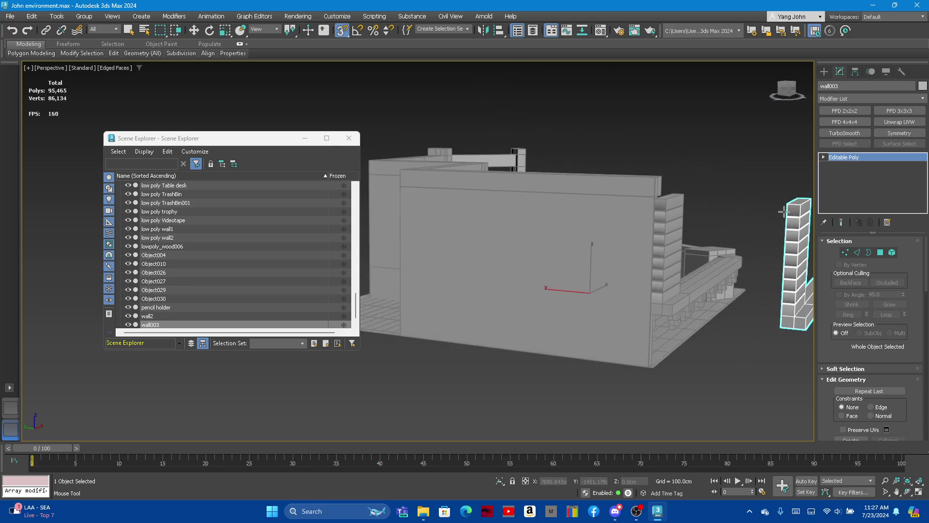
{"action": "scroll", "coordinate": [796, 159], "scroll_direction": "up", "scroll_amount": 5}
{"action": "scroll", "coordinate": [796, 159], "scroll_direction": "down", "scroll_amount": 1}
{"action": "scroll", "coordinate": [680, 167], "scroll_direction": "down", "scroll_amount": 4}
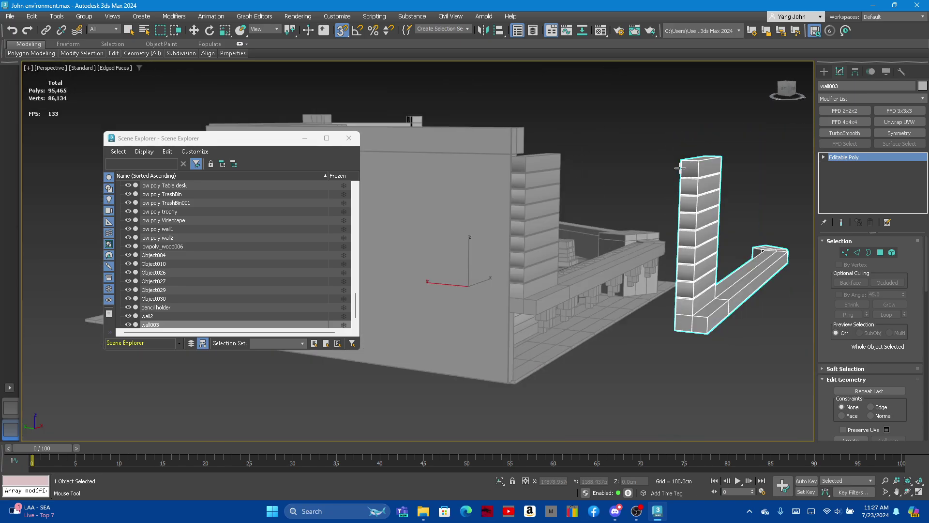
{"action": "scroll", "coordinate": [618, 277], "scroll_direction": "up", "scroll_amount": 3}
{"action": "scroll", "coordinate": [582, 247], "scroll_direction": "up", "scroll_amount": 2}
{"action": "scroll", "coordinate": [582, 247], "scroll_direction": "up", "scroll_amount": 2}
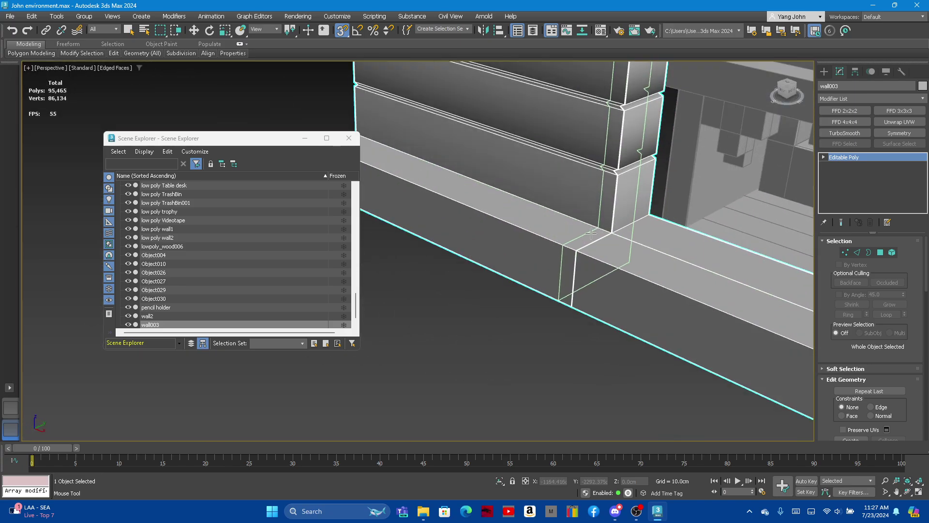
{"action": "scroll", "coordinate": [583, 248], "scroll_direction": "up", "scroll_amount": 2}
{"action": "scroll", "coordinate": [583, 247], "scroll_direction": "up", "scroll_amount": 2}
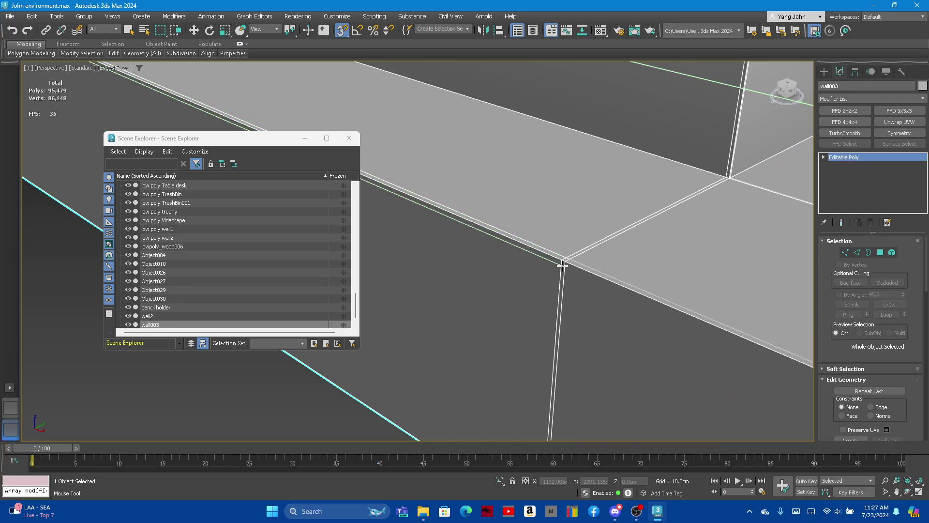
{"action": "scroll", "coordinate": [489, 233], "scroll_direction": "down", "scroll_amount": 2}
{"action": "scroll", "coordinate": [489, 233], "scroll_direction": "down", "scroll_amount": 5}
{"action": "scroll", "coordinate": [489, 233], "scroll_direction": "down", "scroll_amount": 5}
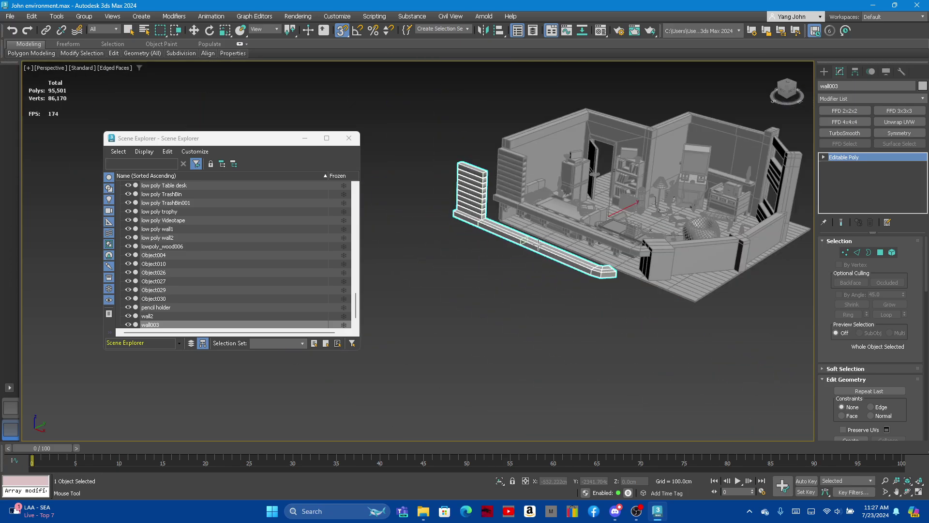
{"action": "scroll", "coordinate": [568, 260], "scroll_direction": "up", "scroll_amount": 3}
{"action": "scroll", "coordinate": [568, 260], "scroll_direction": "up", "scroll_amount": 3}
{"action": "scroll", "coordinate": [567, 260], "scroll_direction": "up", "scroll_amount": 3}
{"action": "scroll", "coordinate": [564, 262], "scroll_direction": "up", "scroll_amount": 3}
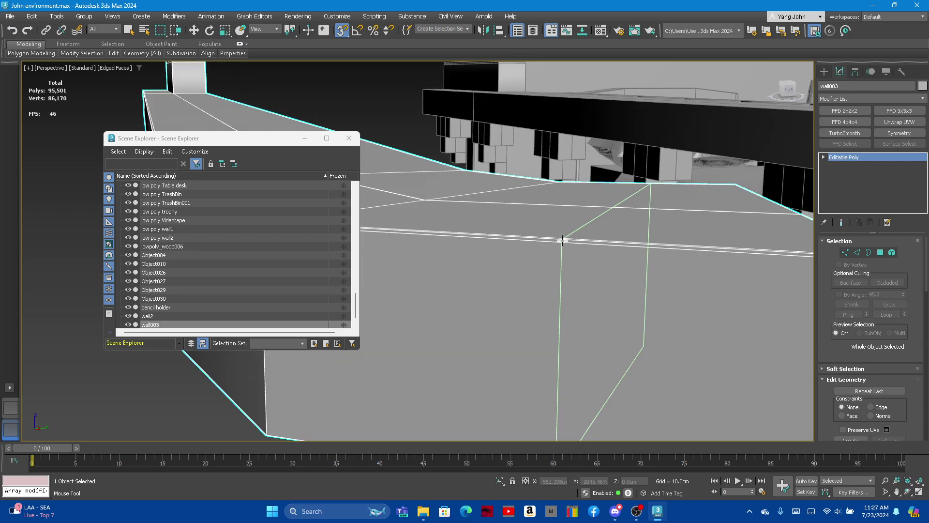
{"action": "scroll", "coordinate": [562, 263], "scroll_direction": "down", "scroll_amount": 3}
{"action": "scroll", "coordinate": [559, 264], "scroll_direction": "up", "scroll_amount": 5}
{"action": "scroll", "coordinate": [560, 264], "scroll_direction": "down", "scroll_amount": 3}
{"action": "scroll", "coordinate": [557, 261], "scroll_direction": "down", "scroll_amount": 3}
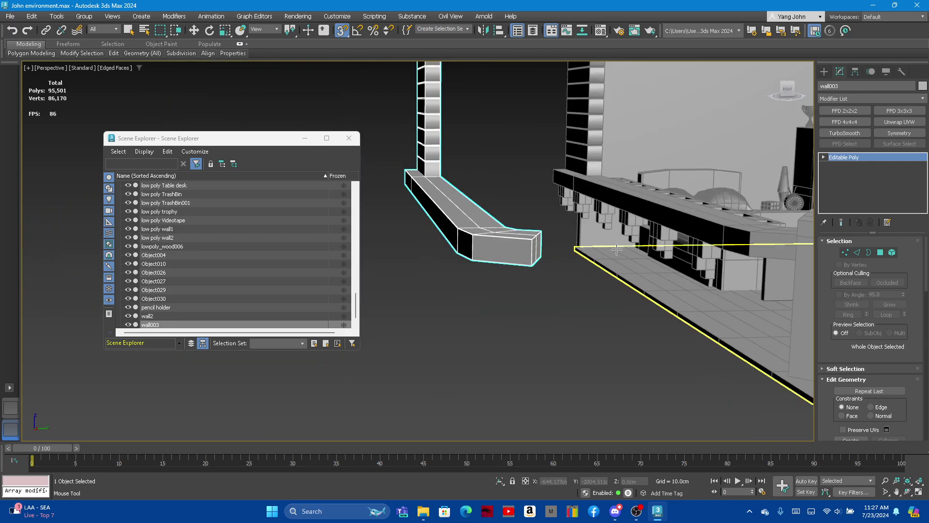
{"action": "scroll", "coordinate": [537, 242], "scroll_direction": "up", "scroll_amount": 3}
{"action": "scroll", "coordinate": [535, 236], "scroll_direction": "up", "scroll_amount": 3}
{"action": "scroll", "coordinate": [535, 235], "scroll_direction": "up", "scroll_amount": 3}
{"action": "scroll", "coordinate": [555, 274], "scroll_direction": "up", "scroll_amount": 2}
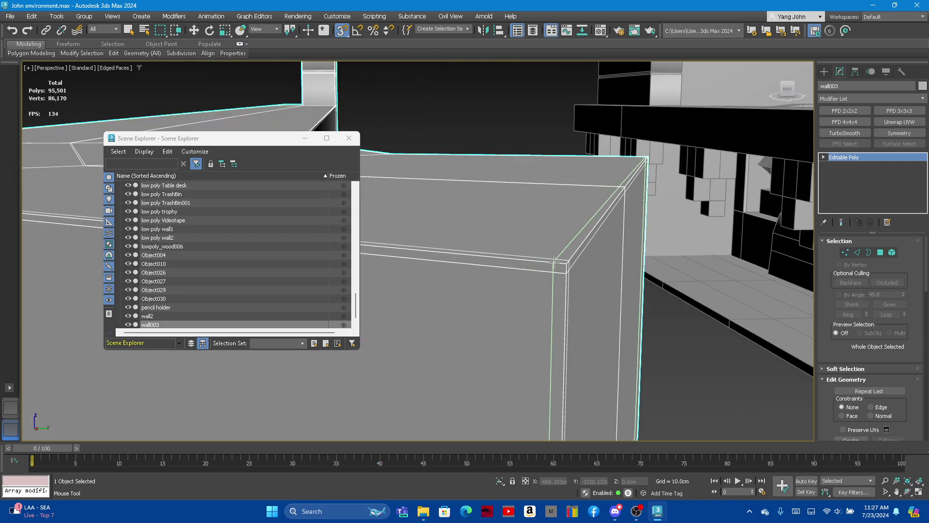
{"action": "scroll", "coordinate": [569, 284], "scroll_direction": "down", "scroll_amount": 2}
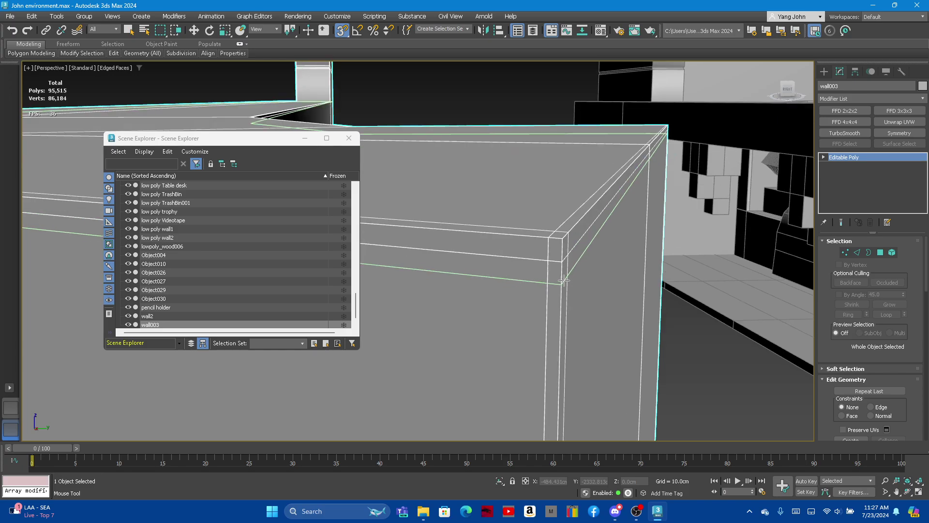
{"action": "scroll", "coordinate": [569, 284], "scroll_direction": "down", "scroll_amount": 3}
{"action": "scroll", "coordinate": [508, 290], "scroll_direction": "down", "scroll_amount": 5}
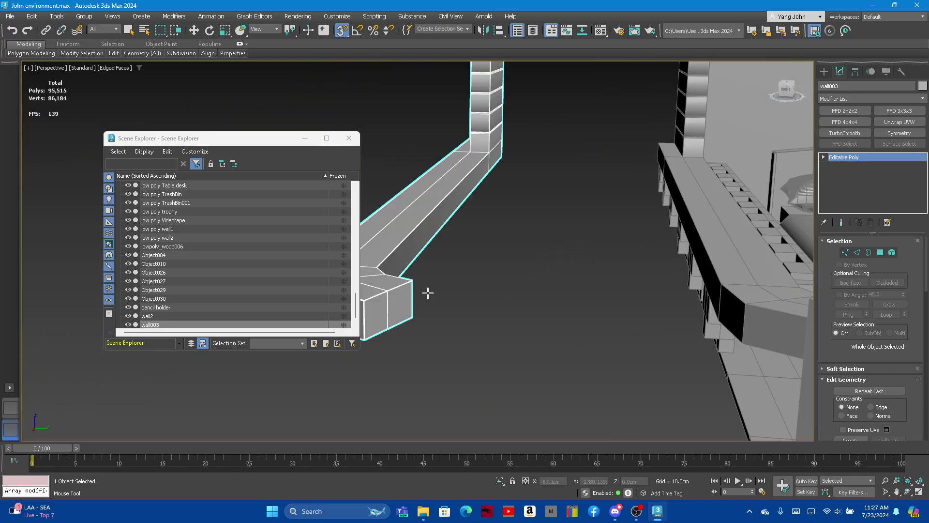
{"action": "scroll", "coordinate": [426, 290], "scroll_direction": "up", "scroll_amount": 5}
{"action": "middle_click_drag", "start_coordinate": [426, 290], "coordinate": [472, 303], "text": "alt"}
{"action": "scroll", "coordinate": [587, 261], "scroll_direction": "down", "scroll_amount": 5}
{"action": "middle_click_drag", "start_coordinate": [588, 261], "coordinate": [484, 261], "text": "alt"}
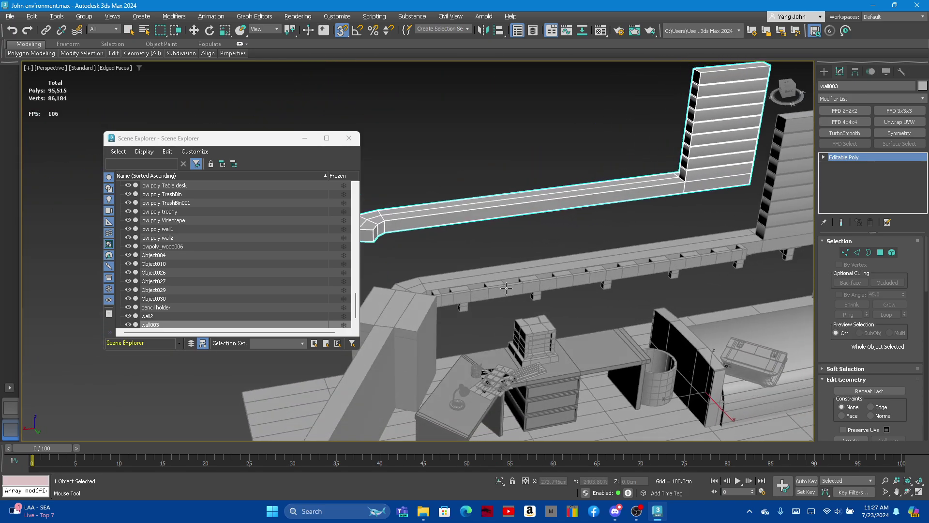
{"action": "scroll", "coordinate": [484, 261], "scroll_direction": "down", "scroll_amount": 2}
{"action": "scroll", "coordinate": [478, 264], "scroll_direction": "up", "scroll_amount": 5}
{"action": "scroll", "coordinate": [478, 264], "scroll_direction": "up", "scroll_amount": 4}
{"action": "scroll", "coordinate": [477, 264], "scroll_direction": "up", "scroll_amount": 5}
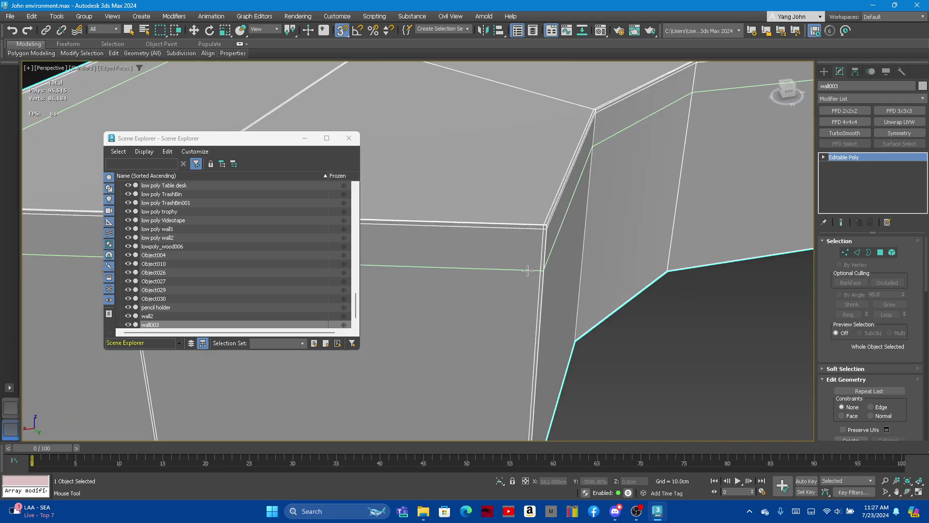
{"action": "scroll", "coordinate": [535, 185], "scroll_direction": "up", "scroll_amount": 3}
{"action": "scroll", "coordinate": [535, 186], "scroll_direction": "down", "scroll_amount": 3}
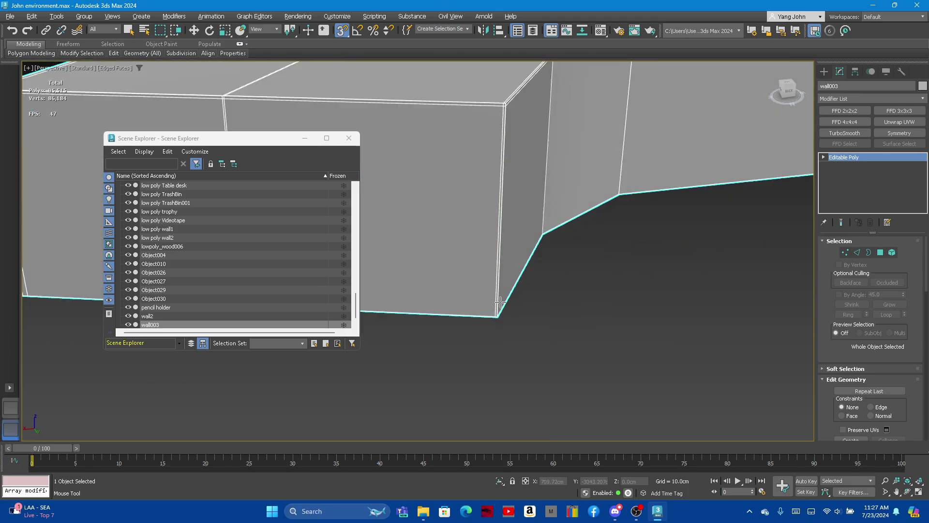
{"action": "middle_click_drag", "start_coordinate": [535, 186], "coordinate": [483, 240], "text": "alt"}
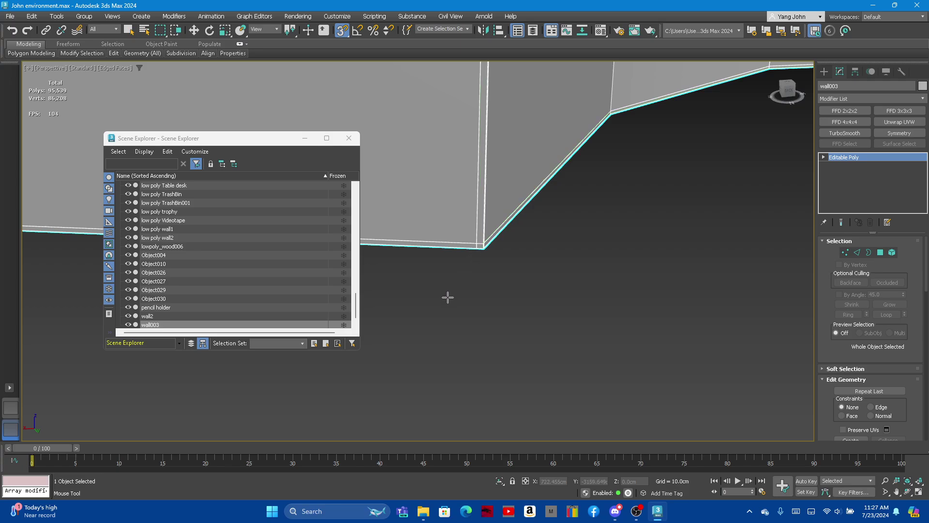
{"action": "middle_click_drag", "start_coordinate": [446, 297], "coordinate": [315, 84], "text": "alt"}
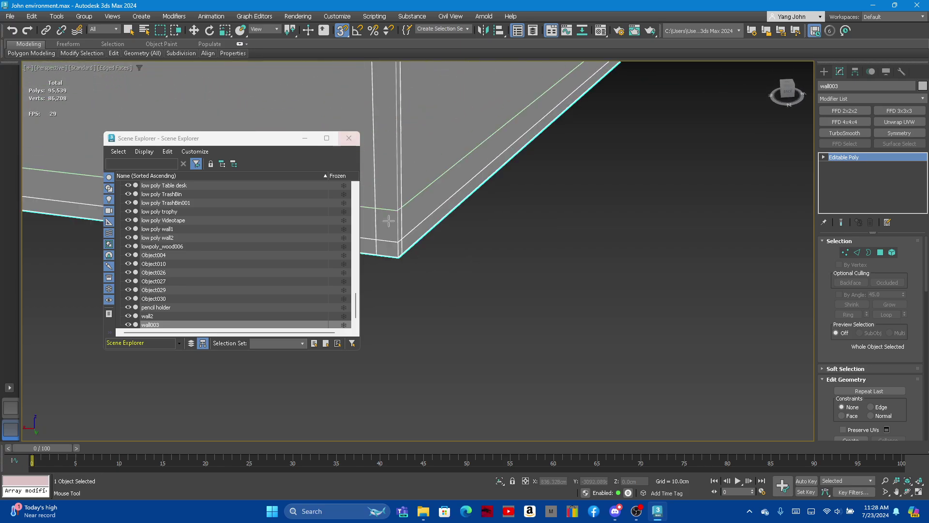
{"action": "middle_click_drag", "start_coordinate": [315, 83], "coordinate": [555, 377], "text": "alt"}
{"action": "scroll", "coordinate": [556, 378], "scroll_direction": "up", "scroll_amount": 3}
{"action": "scroll", "coordinate": [557, 370], "scroll_direction": "up", "scroll_amount": 4}
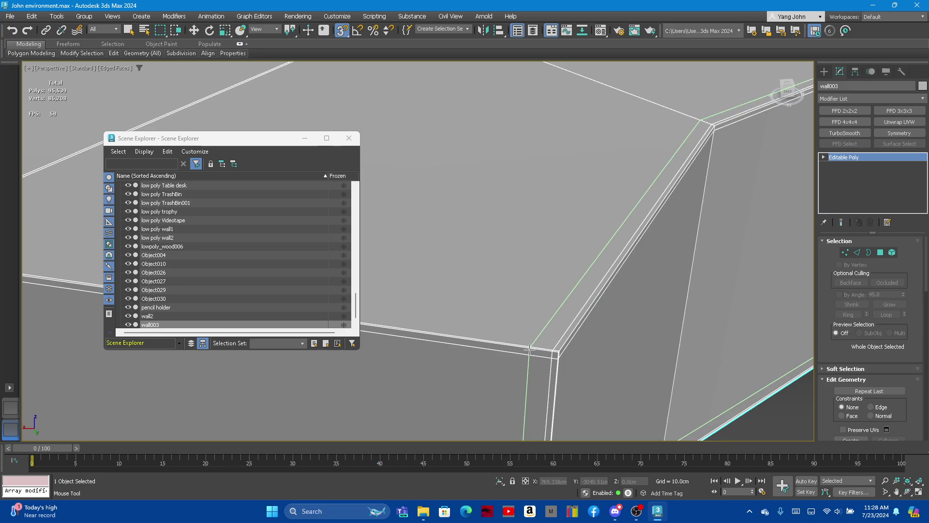
{"action": "scroll", "coordinate": [560, 360], "scroll_direction": "down", "scroll_amount": 5}
{"action": "scroll", "coordinate": [533, 334], "scroll_direction": "down", "scroll_amount": 2}
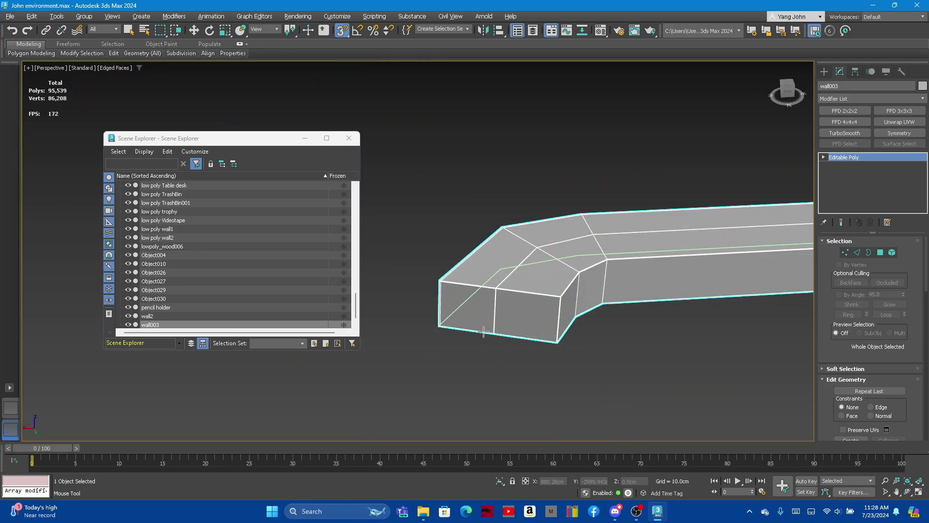
{"action": "scroll", "coordinate": [504, 303], "scroll_direction": "down", "scroll_amount": 3}
{"action": "scroll", "coordinate": [608, 297], "scroll_direction": "down", "scroll_amount": 3}
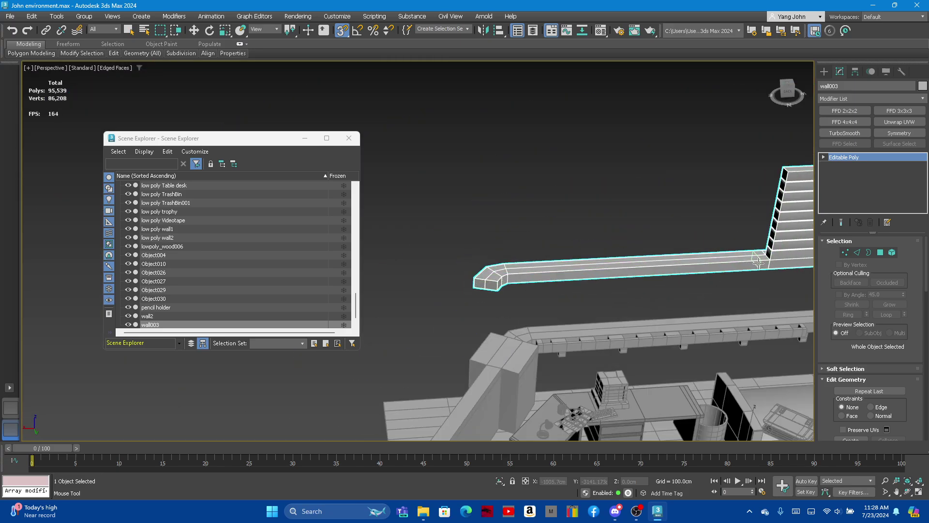
{"action": "scroll", "coordinate": [715, 257], "scroll_direction": "down", "scroll_amount": 2}
{"action": "middle_click_drag", "start_coordinate": [715, 257], "coordinate": [697, 258], "text": "alt"}
{"action": "scroll", "coordinate": [695, 259], "scroll_direction": "up", "scroll_amount": 3}
{"action": "scroll", "coordinate": [629, 246], "scroll_direction": "up", "scroll_amount": 4}
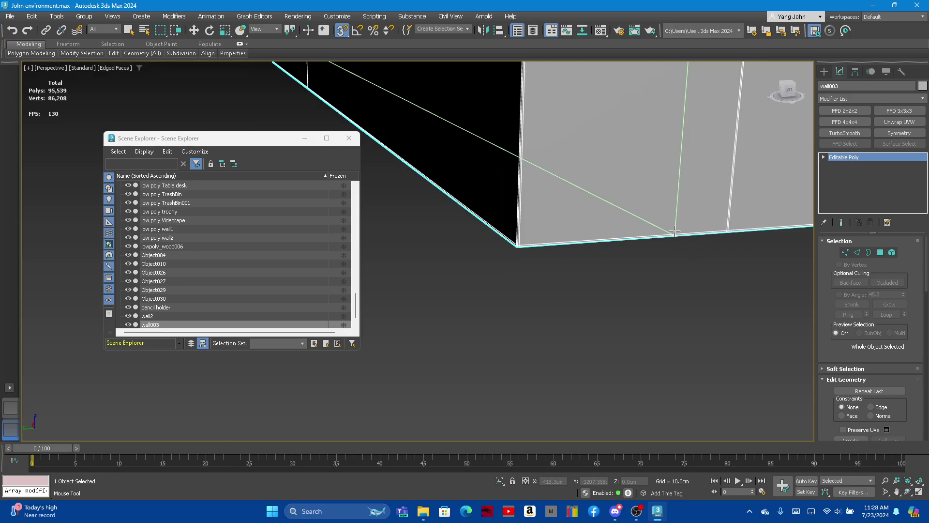
{"action": "scroll", "coordinate": [577, 237], "scroll_direction": "up", "scroll_amount": 2}
{"action": "mouse_move", "coordinate": [488, 257]}
{"action": "middle_mouse_down", "text": "alt"}
{"action": "mouse_move", "coordinate": [532, 252]}
{"action": "mouse_move", "coordinate": [548, 267]}
{"action": "mouse_move", "coordinate": [439, 245]}
{"action": "mouse_move", "coordinate": [493, 224]}
{"action": "middle_mouse_up", "text": "alt"}
{"action": "scroll", "coordinate": [532, 252], "scroll_direction": "up", "scroll_amount": 3}
{"action": "scroll", "coordinate": [537, 251], "scroll_direction": "up", "scroll_amount": 2}
{"action": "scroll", "coordinate": [543, 256], "scroll_direction": "up", "scroll_amount": 2}
{"action": "scroll", "coordinate": [539, 284], "scroll_direction": "down", "scroll_amount": 3}
{"action": "scroll", "coordinate": [518, 259], "scroll_direction": "down", "scroll_amount": 3}
{"action": "key", "text": "z"}
{"action": "scroll", "coordinate": [493, 225], "scroll_direction": "up", "scroll_amount": 3}
{"action": "scroll", "coordinate": [503, 221], "scroll_direction": "up", "scroll_amount": 3}
{"action": "scroll", "coordinate": [513, 216], "scroll_direction": "up", "scroll_amount": 3}
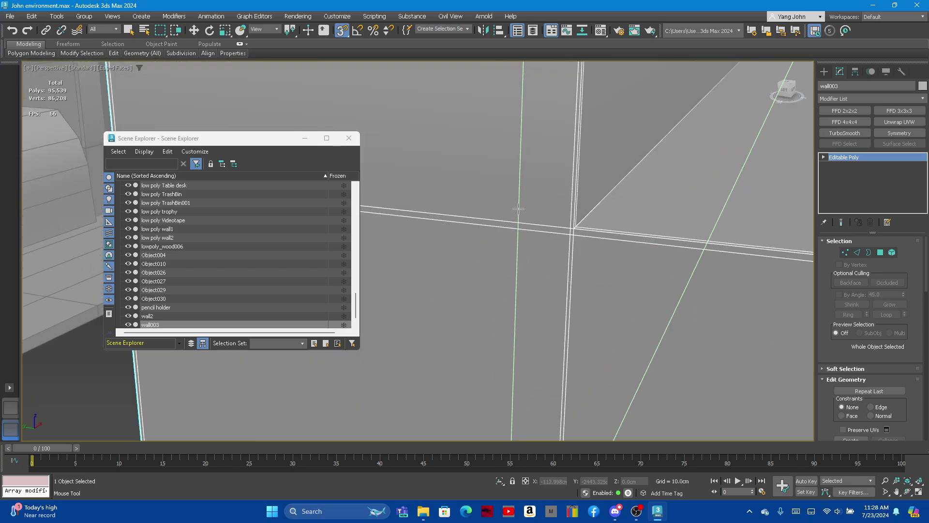
{"action": "scroll", "coordinate": [523, 211], "scroll_direction": "down", "scroll_amount": 2}
{"action": "scroll", "coordinate": [518, 193], "scroll_direction": "down", "scroll_amount": 3}
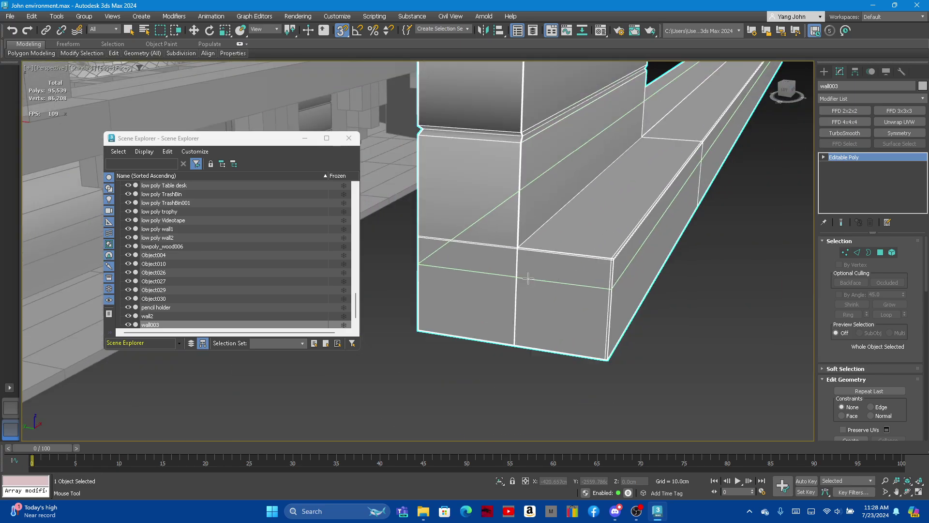
{"action": "scroll", "coordinate": [514, 178], "scroll_direction": "down", "scroll_amount": 3}
{"action": "scroll", "coordinate": [525, 266], "scroll_direction": "up", "scroll_amount": 3}
{"action": "scroll", "coordinate": [535, 349], "scroll_direction": "up", "scroll_amount": 3}
{"action": "scroll", "coordinate": [544, 352], "scroll_direction": "up", "scroll_amount": 2}
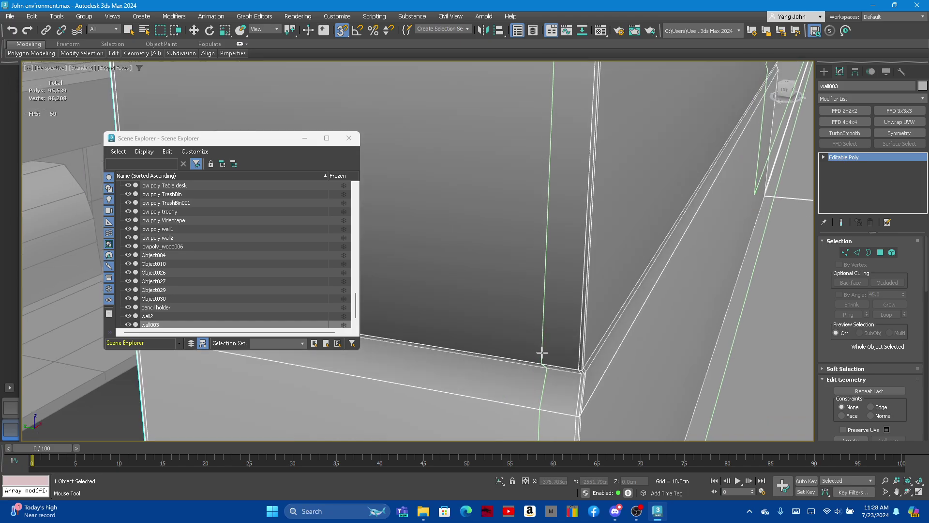
{"action": "scroll", "coordinate": [567, 362], "scroll_direction": "up", "scroll_amount": 2}
{"action": "scroll", "coordinate": [567, 362], "scroll_direction": "down", "scroll_amount": 3}
{"action": "scroll", "coordinate": [581, 363], "scroll_direction": "down", "scroll_amount": 3}
{"action": "scroll", "coordinate": [591, 365], "scroll_direction": "down", "scroll_amount": 3}
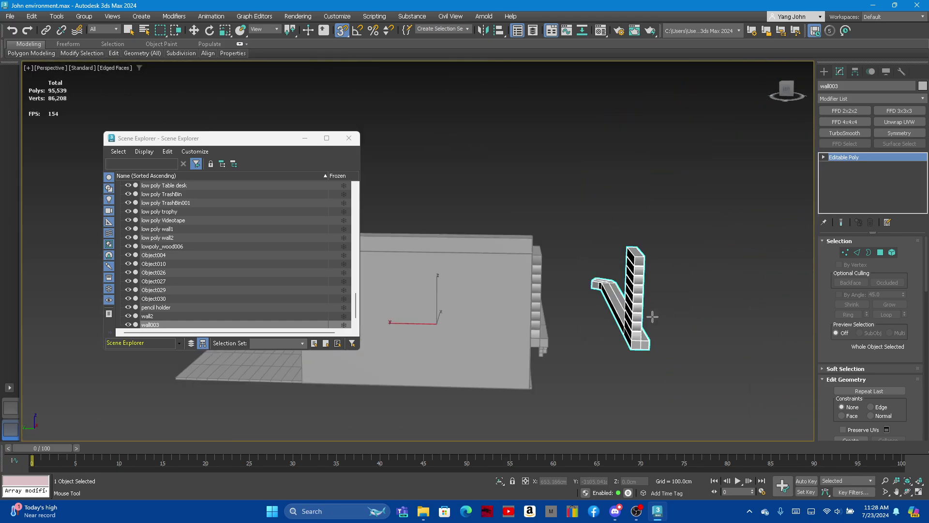
{"action": "scroll", "coordinate": [627, 363], "scroll_direction": "down", "scroll_amount": 2}
{"action": "scroll", "coordinate": [624, 349], "scroll_direction": "up", "scroll_amount": 3}
{"action": "scroll", "coordinate": [617, 316], "scroll_direction": "up", "scroll_amount": 3}
{"action": "scroll", "coordinate": [617, 319], "scroll_direction": "up", "scroll_amount": 2}
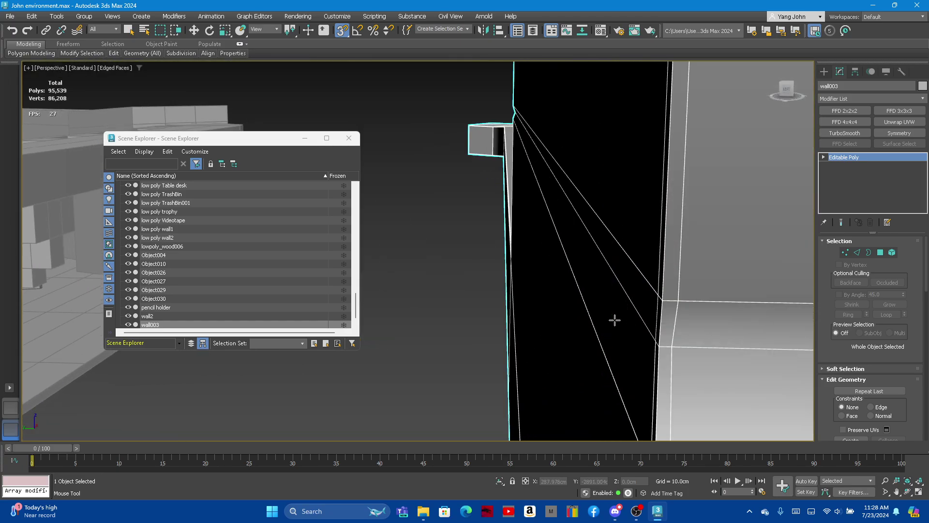
{"action": "scroll", "coordinate": [637, 325], "scroll_direction": "down", "scroll_amount": 3}
{"action": "scroll", "coordinate": [632, 313], "scroll_direction": "down", "scroll_amount": 3}
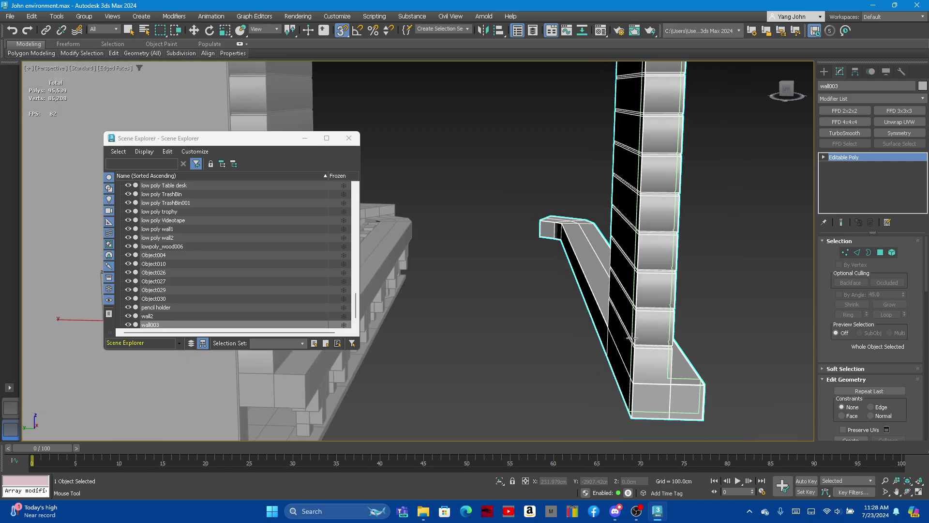
{"action": "scroll", "coordinate": [630, 301], "scroll_direction": "down", "scroll_amount": 3}
{"action": "scroll", "coordinate": [629, 301], "scroll_direction": "up", "scroll_amount": 3}
{"action": "scroll", "coordinate": [622, 208], "scroll_direction": "up", "scroll_amount": 3}
{"action": "scroll", "coordinate": [629, 208], "scroll_direction": "up", "scroll_amount": 2}
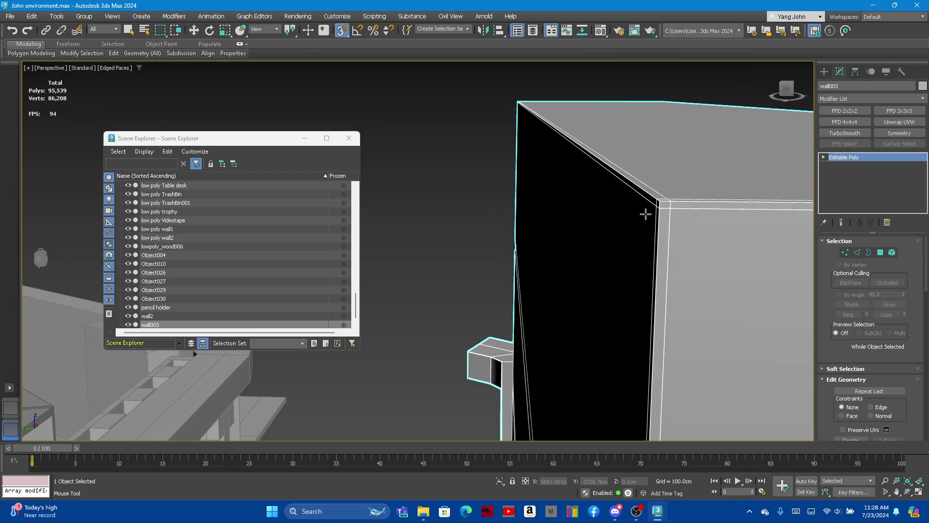
{"action": "scroll", "coordinate": [639, 235], "scroll_direction": "down", "scroll_amount": 2}
{"action": "scroll", "coordinate": [639, 235], "scroll_direction": "down", "scroll_amount": 3}
{"action": "mouse_move", "coordinate": [639, 234]}
{"action": "middle_mouse_down", "text": "alt"}
{"action": "mouse_move", "coordinate": [726, 247]}
{"action": "mouse_move", "coordinate": [644, 241]}
{"action": "middle_mouse_up", "text": "alt"}
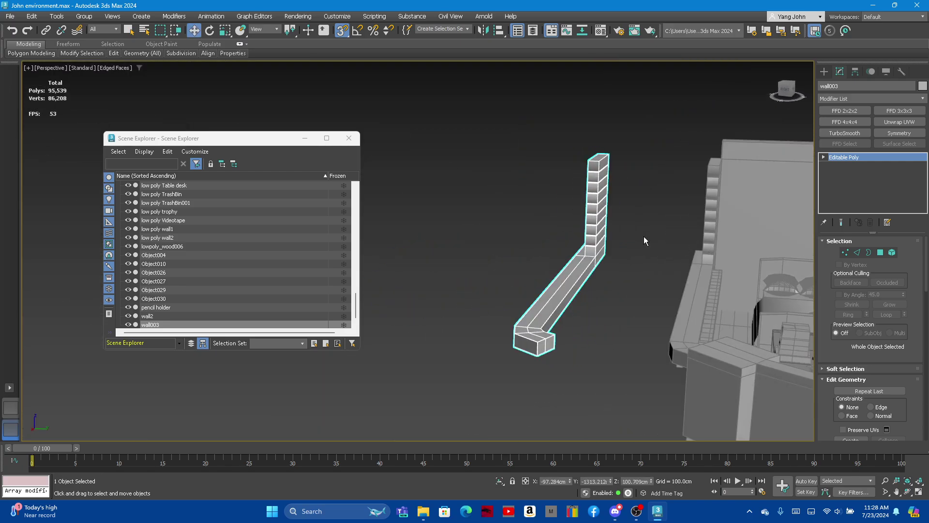
Step: In Scene Explorer, name wall2 'low poly wall2' and wall003 'high poly wall3'
{"action": "left_click", "coordinate": [684, 301]}
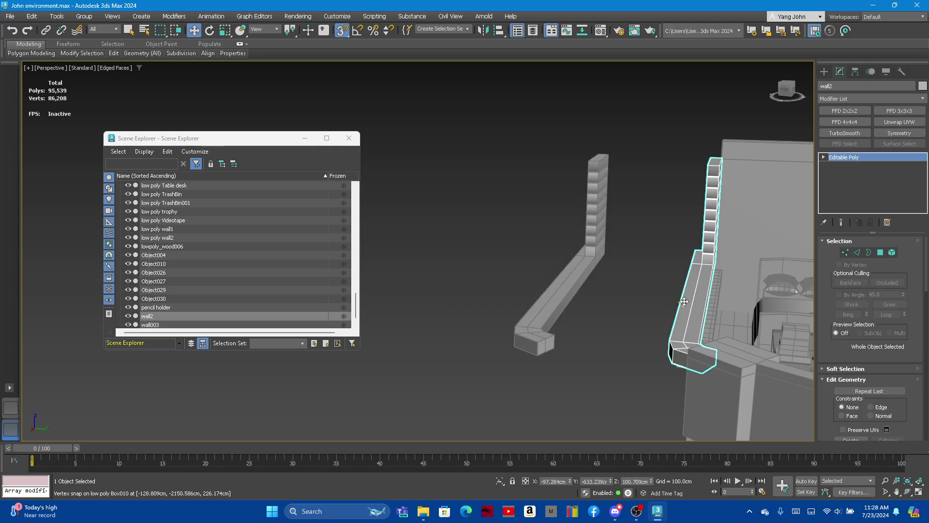
{"action": "double_click", "coordinate": [143, 316]}
{"action": "type", "text": "low poly"}
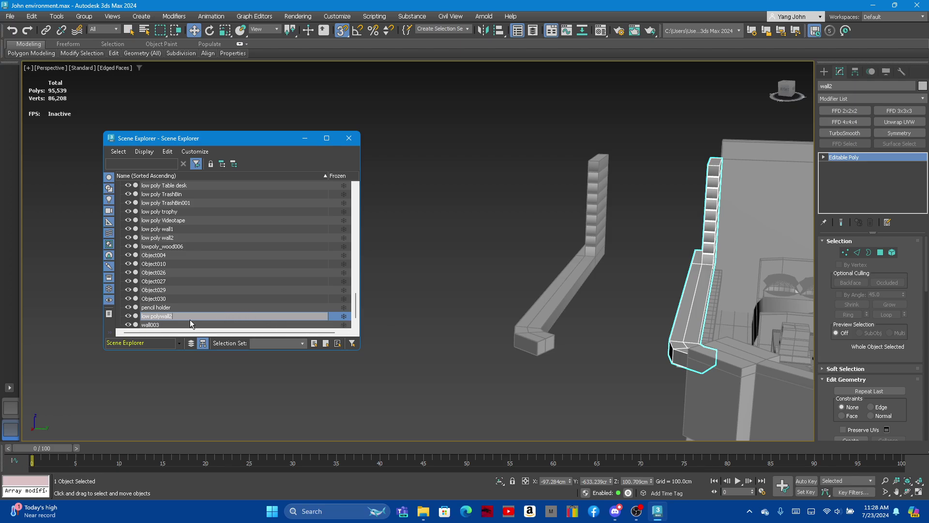
{"action": "left_click", "coordinate": [557, 286]}
{"action": "left_click", "coordinate": [150, 316]}
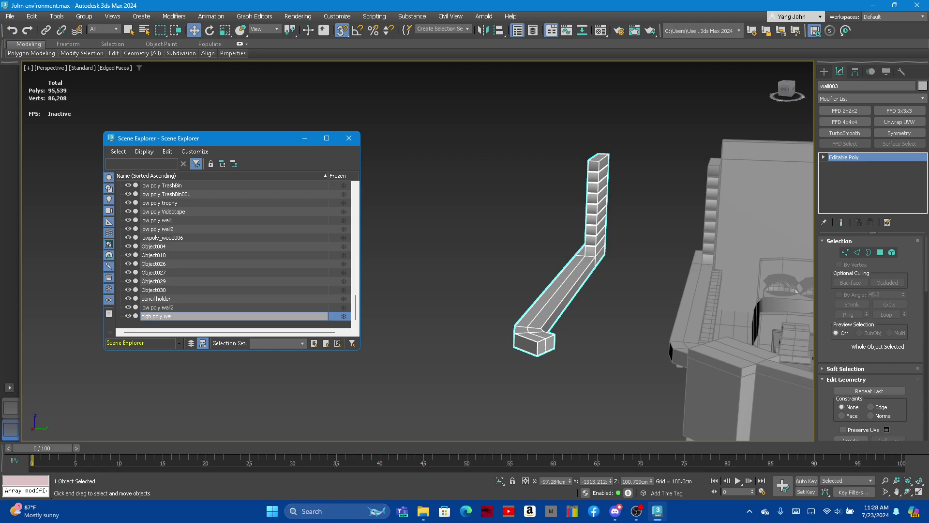
{"action": "key", "text": "Return"}
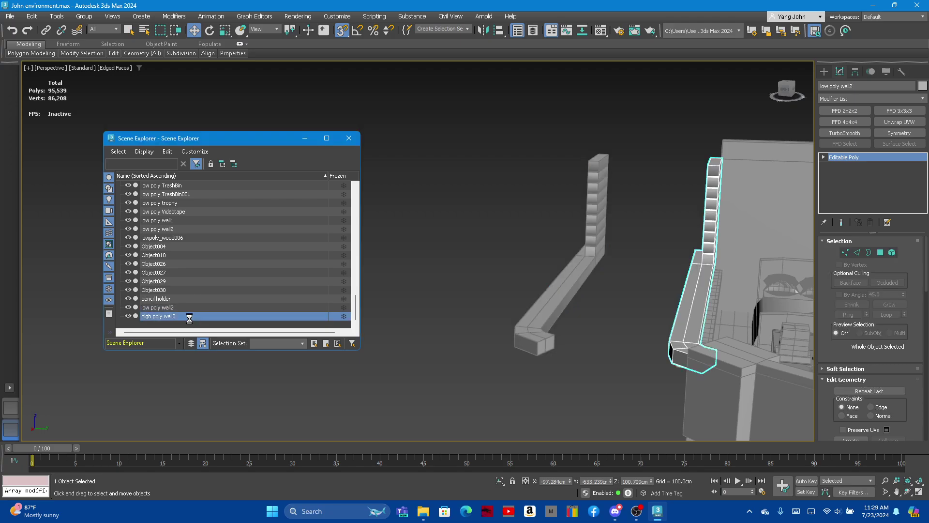
{"action": "scroll", "coordinate": [658, 261], "scroll_direction": "down", "scroll_amount": 3}
{"action": "scroll", "coordinate": [615, 242], "scroll_direction": "up", "scroll_amount": 4}
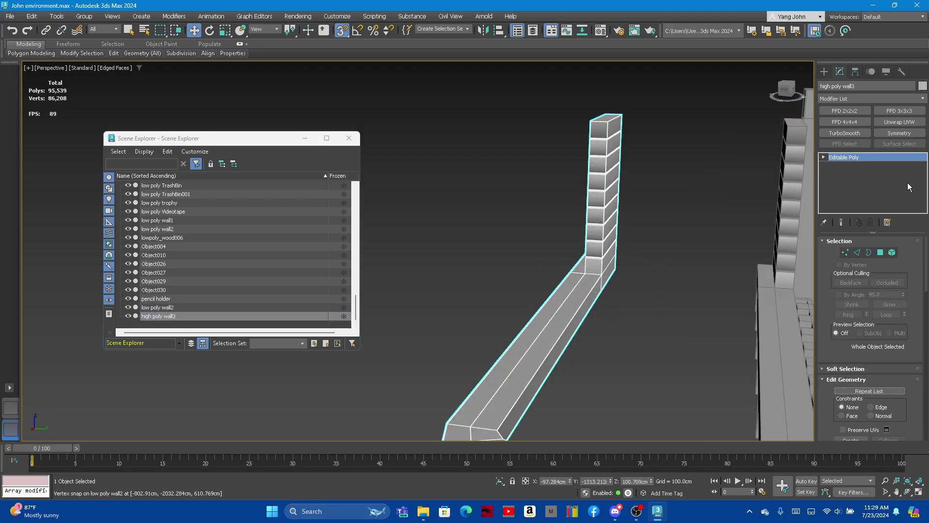
Step: Add a 1-iteration TurboSmooth to high poly wall3 and turn off Edged Faces
{"action": "left_click", "coordinate": [845, 133]}
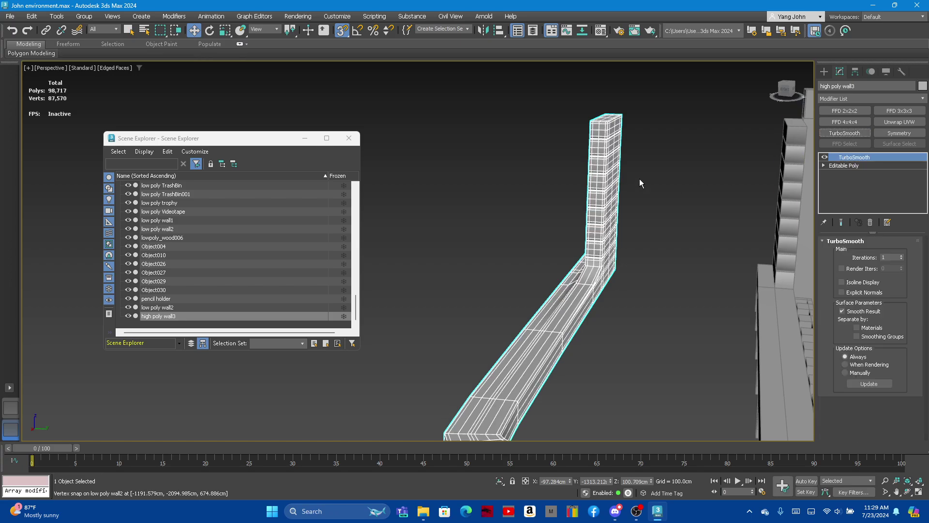
{"action": "scroll", "coordinate": [640, 178], "scroll_direction": "down", "scroll_amount": 3}
{"action": "middle_click_drag", "start_coordinate": [510, 252], "coordinate": [504, 273], "text": "alt"}
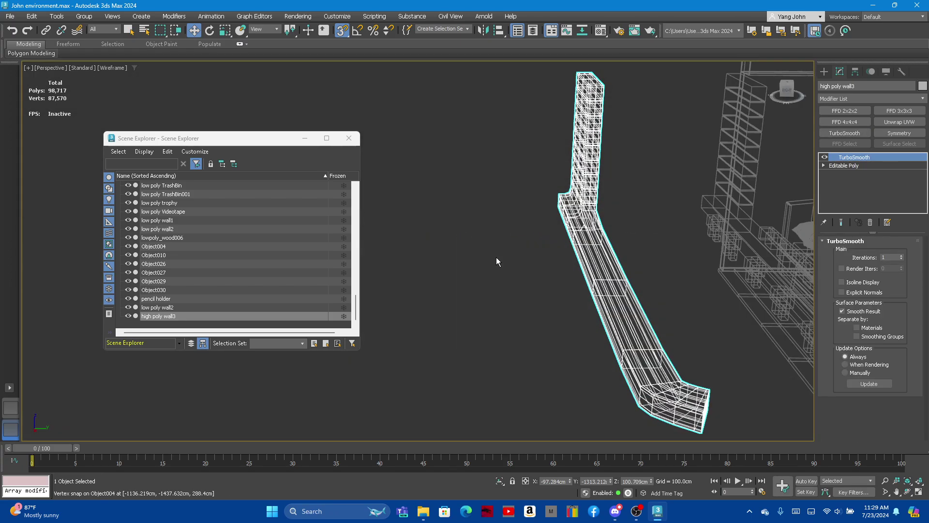
{"action": "mouse_move", "coordinate": [504, 272]}
{"action": "middle_mouse_down", "text": "alt"}
{"action": "mouse_move", "coordinate": [499, 259]}
{"action": "mouse_move", "coordinate": [618, 253]}
{"action": "mouse_move", "coordinate": [508, 246]}
{"action": "mouse_move", "coordinate": [469, 255]}
{"action": "mouse_move", "coordinate": [582, 257]}
{"action": "mouse_move", "coordinate": [634, 271]}
{"action": "mouse_move", "coordinate": [574, 260]}
{"action": "mouse_move", "coordinate": [590, 264]}
{"action": "mouse_move", "coordinate": [567, 275]}
{"action": "mouse_move", "coordinate": [598, 238]}
{"action": "middle_mouse_up", "text": "alt"}
{"action": "key", "text": "F4"}
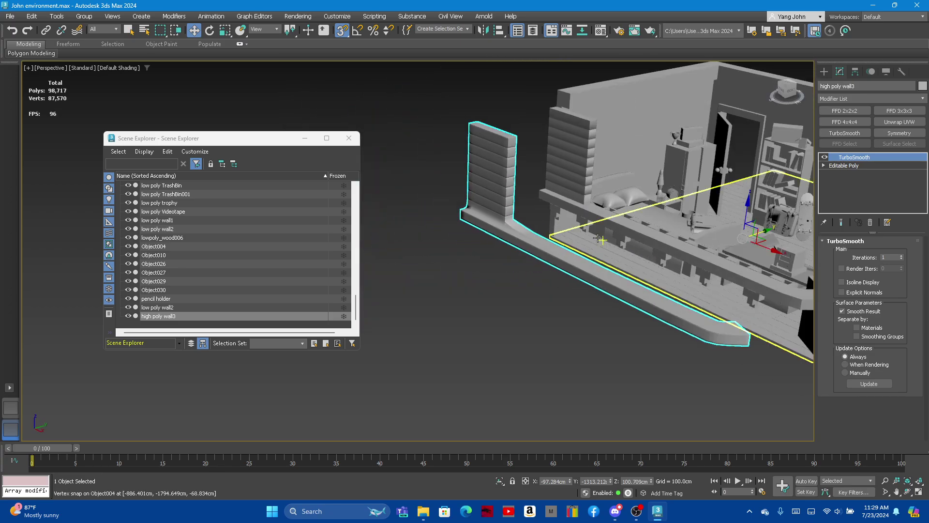
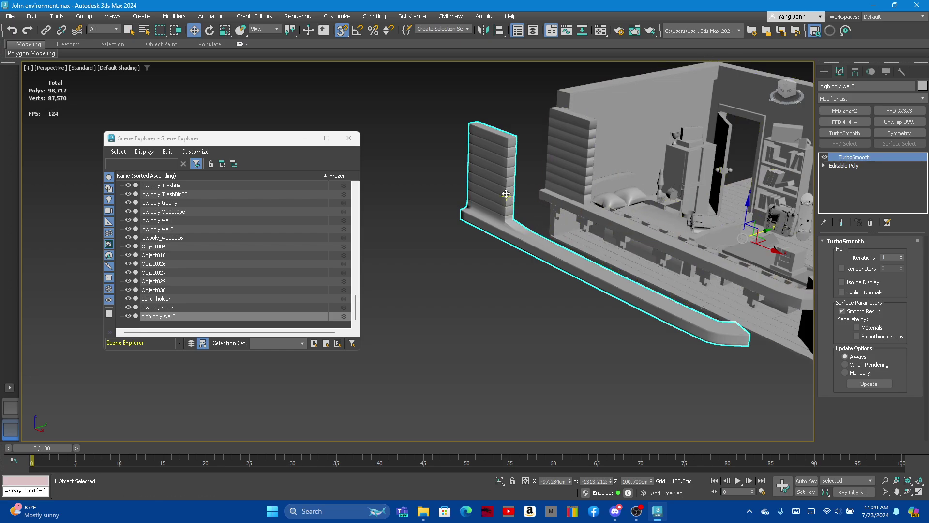
Step: Remove TurboSmooth from high poly wall3 and show Edged Faces over the shaded walls
{"action": "key", "text": "ctrl+z"}
{"action": "key", "text": "ctrl+z"}
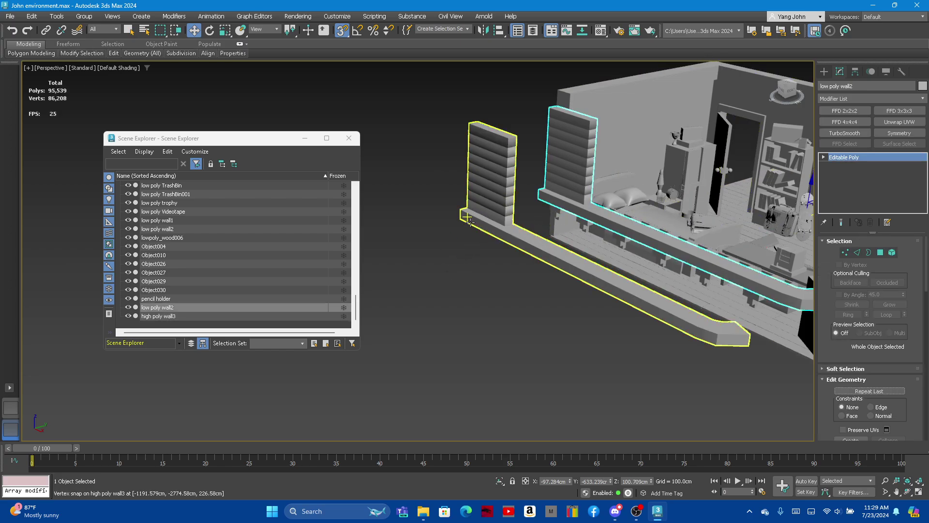
{"action": "scroll", "coordinate": [494, 288], "scroll_direction": "up", "scroll_amount": 3}
{"action": "scroll", "coordinate": [519, 281], "scroll_direction": "up", "scroll_amount": 3}
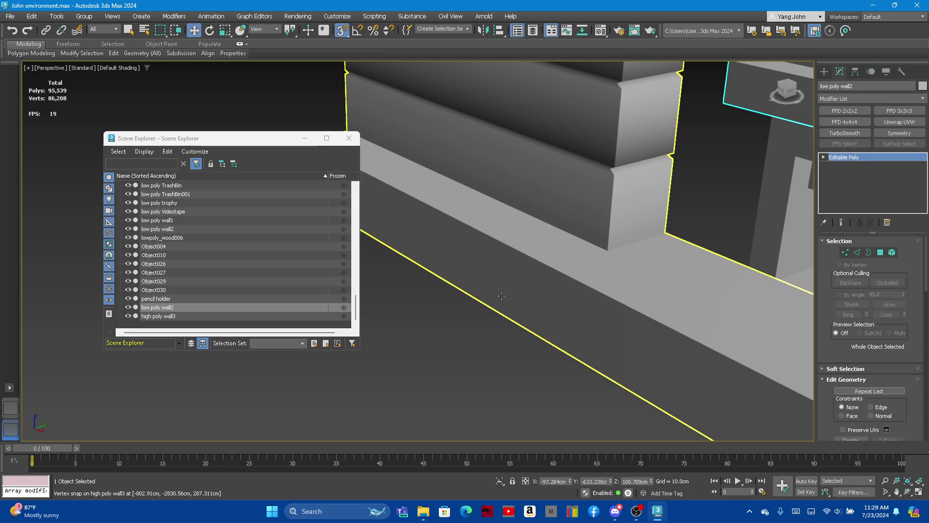
{"action": "key", "text": "F4"}
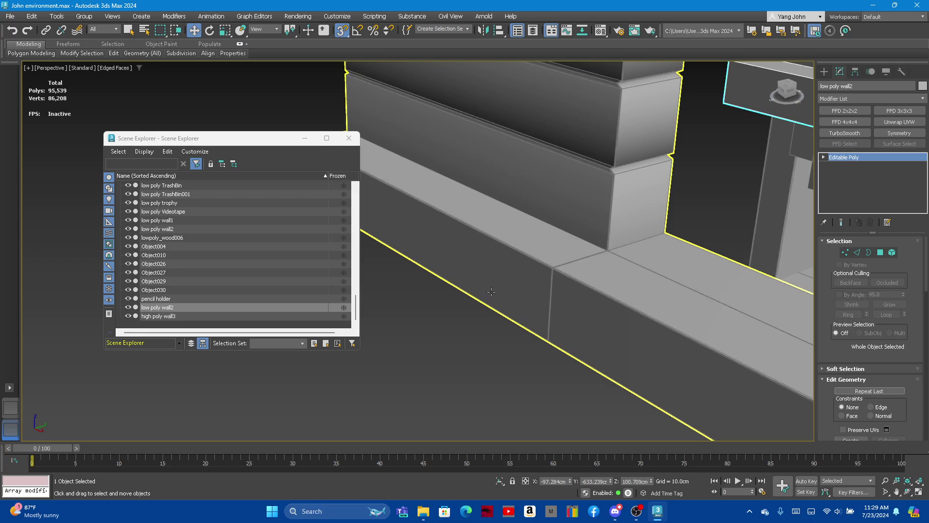
{"action": "scroll", "coordinate": [552, 278], "scroll_direction": "up", "scroll_amount": 3}
{"action": "scroll", "coordinate": [606, 271], "scroll_direction": "up", "scroll_amount": 3}
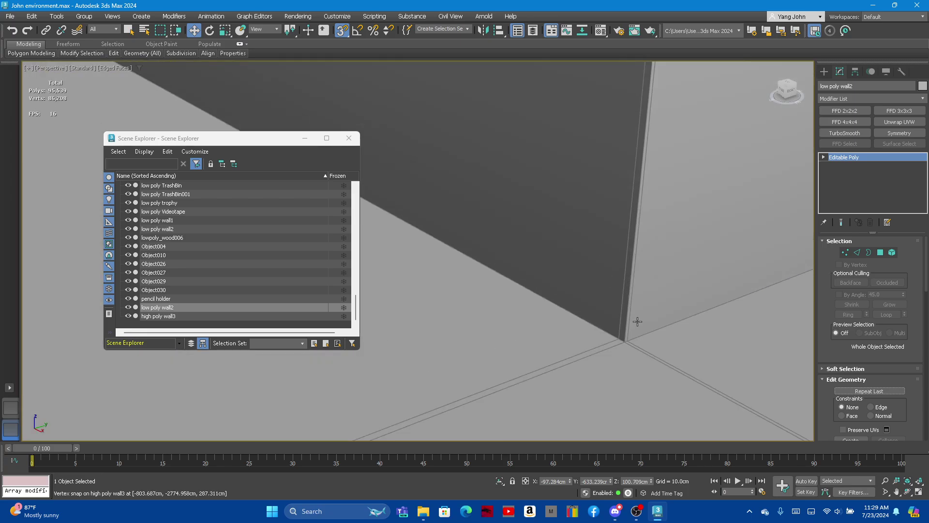
{"action": "scroll", "coordinate": [628, 342], "scroll_direction": "down", "scroll_amount": 2}
{"action": "scroll", "coordinate": [629, 346], "scroll_direction": "down", "scroll_amount": 1}
{"action": "scroll", "coordinate": [630, 346], "scroll_direction": "down", "scroll_amount": 1}
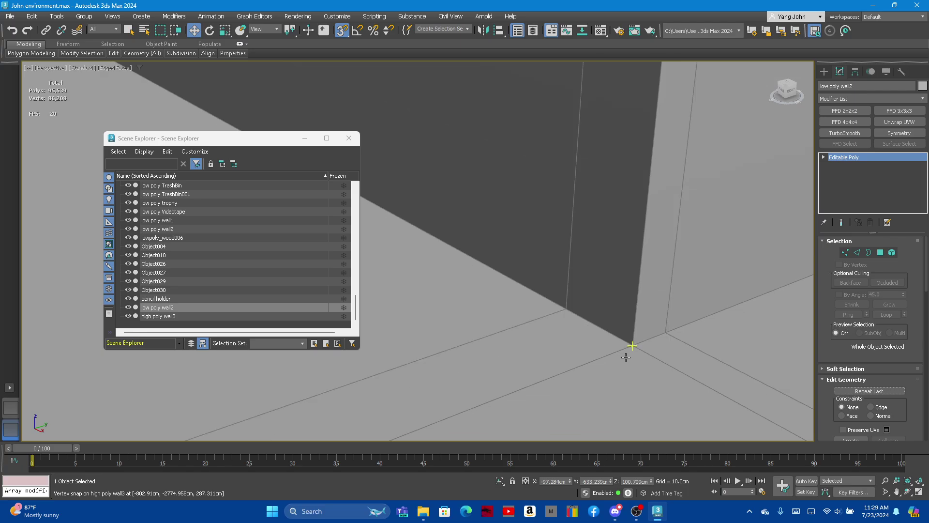
{"action": "scroll", "coordinate": [649, 344], "scroll_direction": "down", "scroll_amount": 1}
{"action": "mouse_move", "coordinate": [114, 54]}
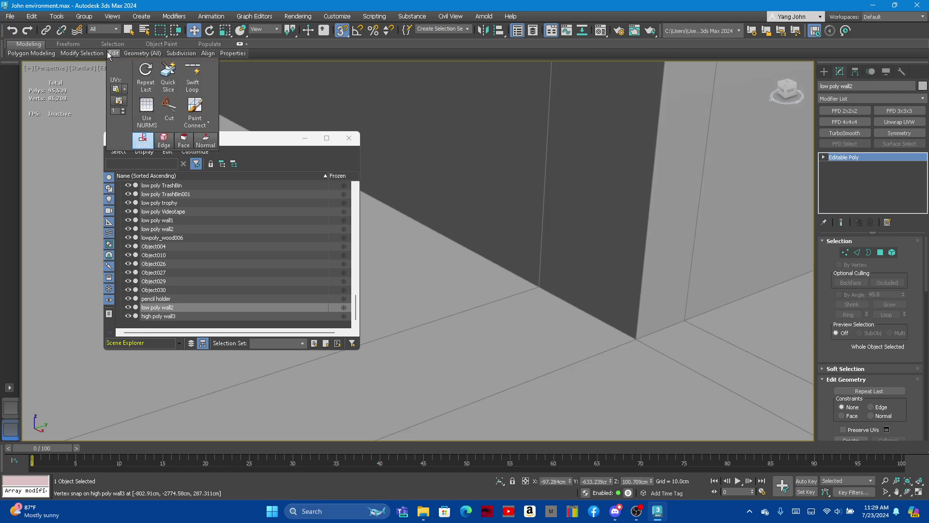
Step: Start the Swift Loop tool to place a new edge loop on the wall
{"action": "left_click", "coordinate": [200, 76]}
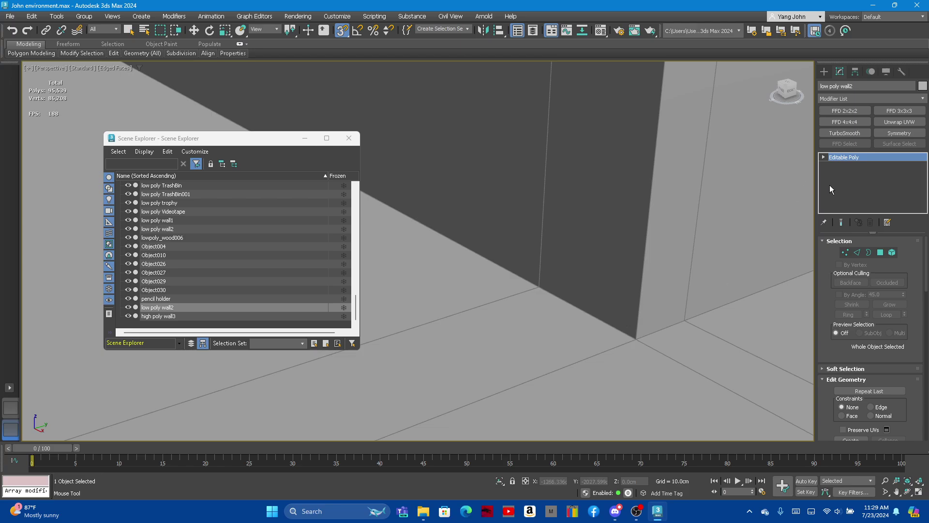
{"action": "scroll", "coordinate": [618, 219], "scroll_direction": "down", "scroll_amount": 2}
{"action": "scroll", "coordinate": [619, 219], "scroll_direction": "down", "scroll_amount": 2}
{"action": "scroll", "coordinate": [618, 219], "scroll_direction": "down", "scroll_amount": 3}
{"action": "scroll", "coordinate": [618, 219], "scroll_direction": "down", "scroll_amount": 2}
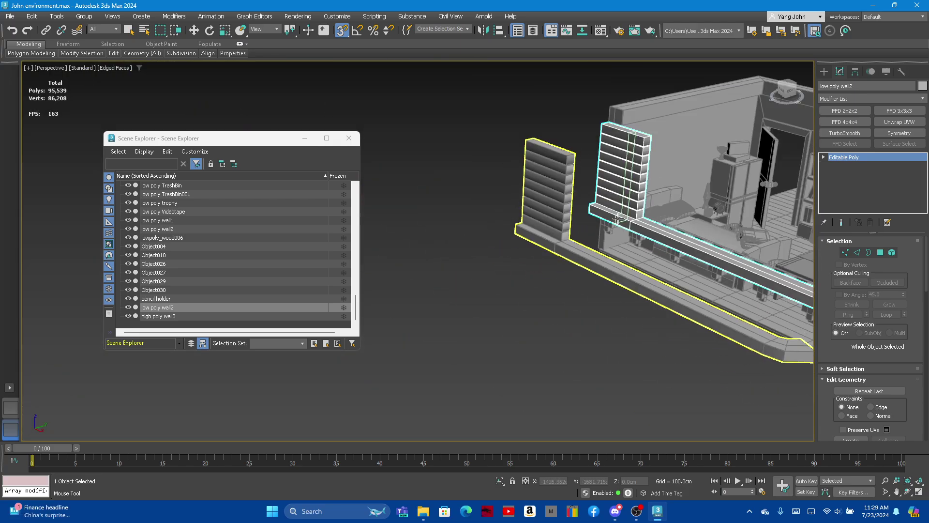
Step: Select high poly wall3 and activate the Cut tool from the Modeling ribbon
{"action": "key", "text": "w"}
{"action": "left_click", "coordinate": [568, 162]}
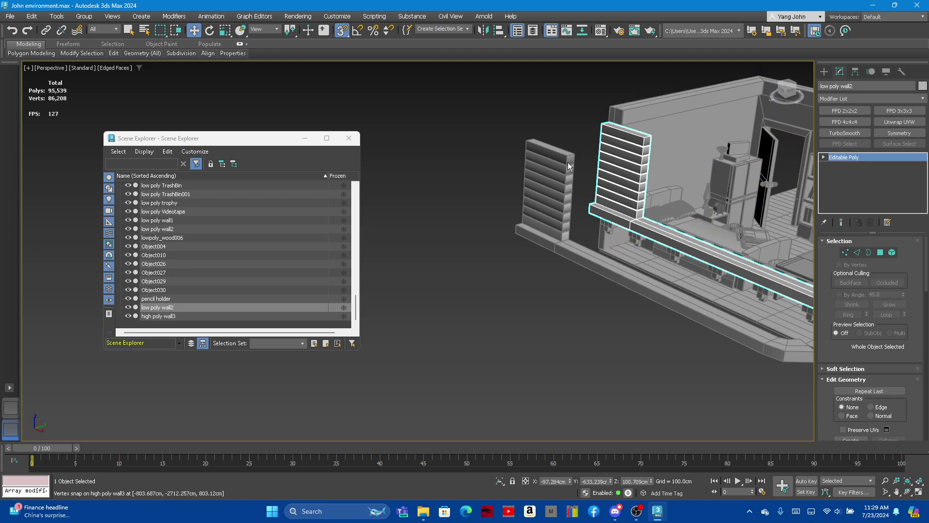
{"action": "scroll", "coordinate": [568, 241], "scroll_direction": "up", "scroll_amount": 4}
{"action": "scroll", "coordinate": [567, 240], "scroll_direction": "up", "scroll_amount": 2}
{"action": "scroll", "coordinate": [568, 236], "scroll_direction": "up", "scroll_amount": 3}
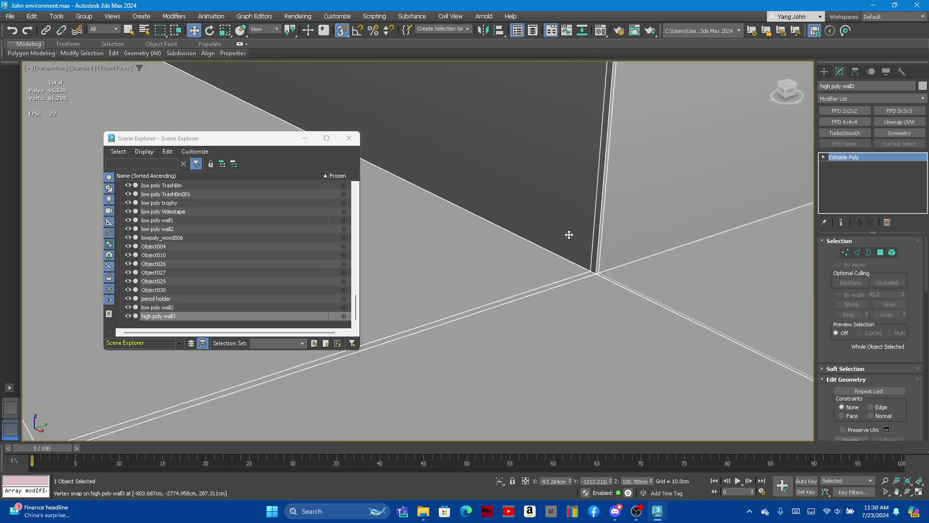
{"action": "mouse_move", "coordinate": [113, 53]}
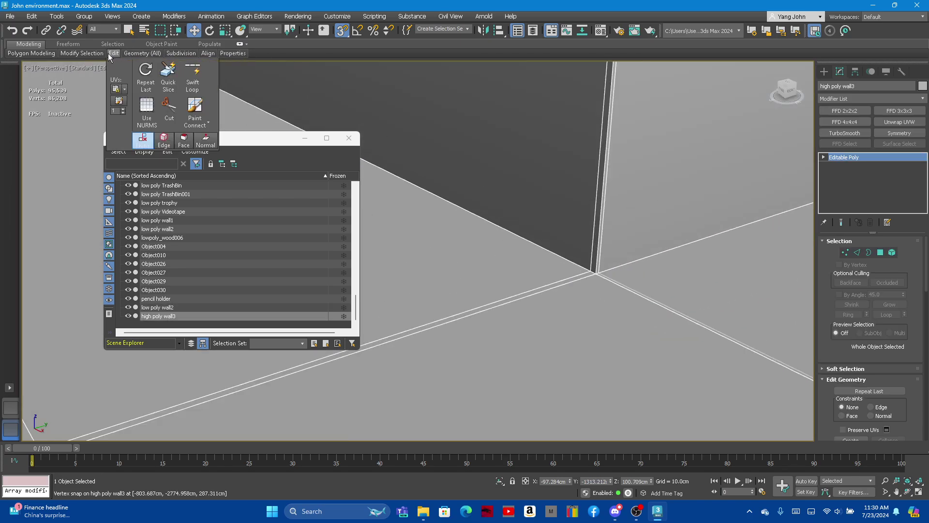
{"action": "left_click", "coordinate": [174, 114]}
{"action": "scroll", "coordinate": [566, 281], "scroll_direction": "up", "scroll_amount": 4}
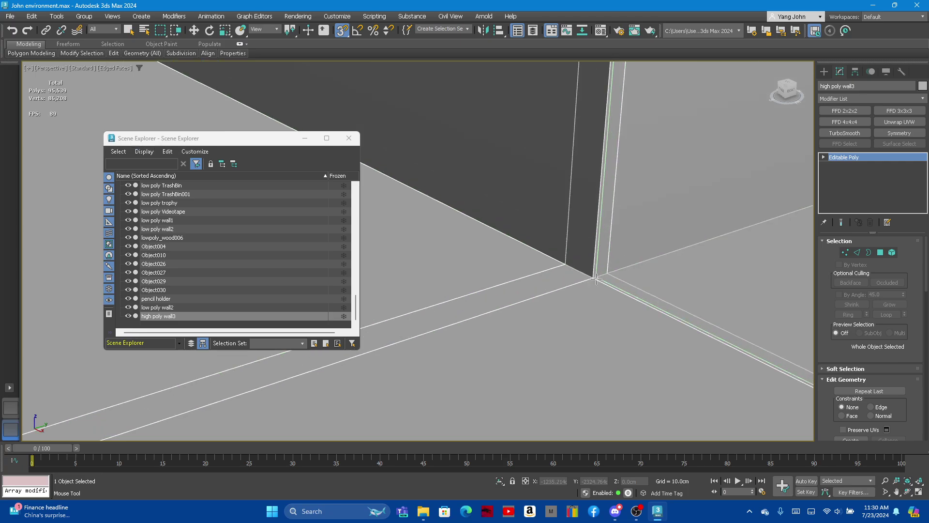
Step: Cut a new edge at the wall-base corner of high poly wall3
{"action": "left_click", "coordinate": [573, 280]}
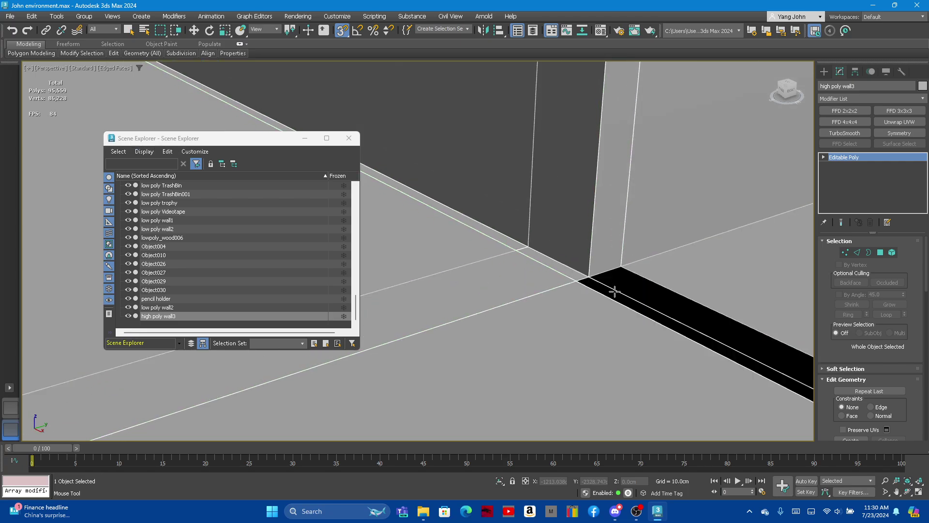
{"action": "middle_click_drag", "start_coordinate": [528, 274], "coordinate": [547, 281], "text": "alt"}
{"action": "scroll", "coordinate": [565, 302], "scroll_direction": "down", "scroll_amount": 5}
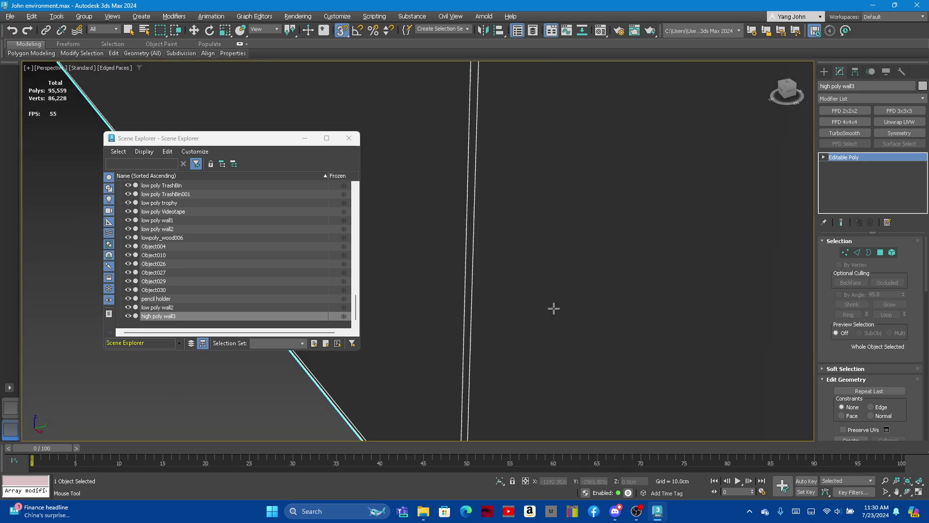
{"action": "scroll", "coordinate": [557, 300], "scroll_direction": "down", "scroll_amount": 5}
{"action": "scroll", "coordinate": [426, 261], "scroll_direction": "up", "scroll_amount": 5}
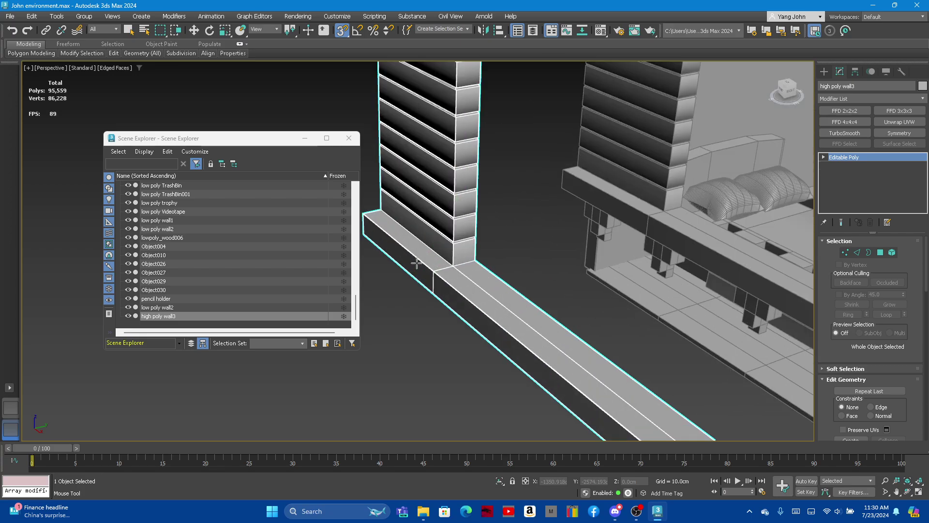
{"action": "scroll", "coordinate": [455, 266], "scroll_direction": "up", "scroll_amount": 4}
{"action": "scroll", "coordinate": [467, 268], "scroll_direction": "up", "scroll_amount": 4}
{"action": "scroll", "coordinate": [518, 283], "scroll_direction": "up", "scroll_amount": 2}
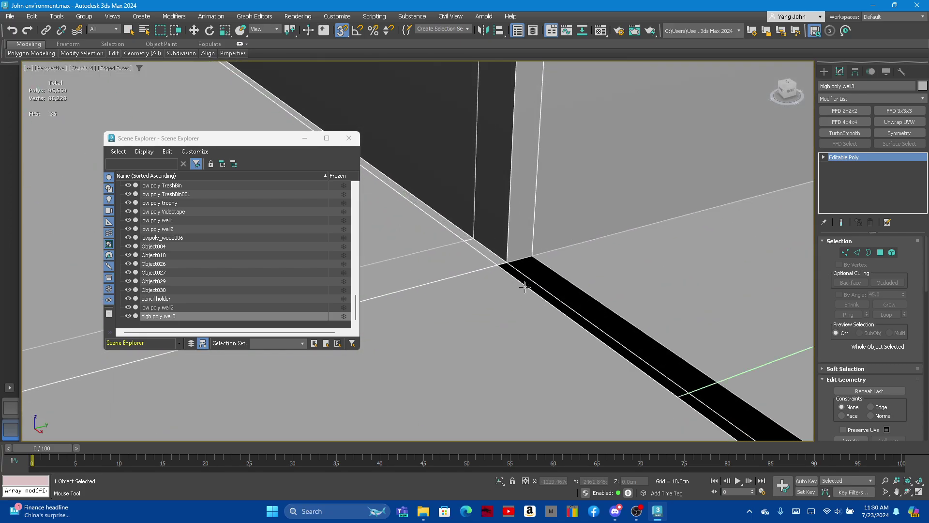
{"action": "scroll", "coordinate": [523, 287], "scroll_direction": "up", "scroll_amount": 2}
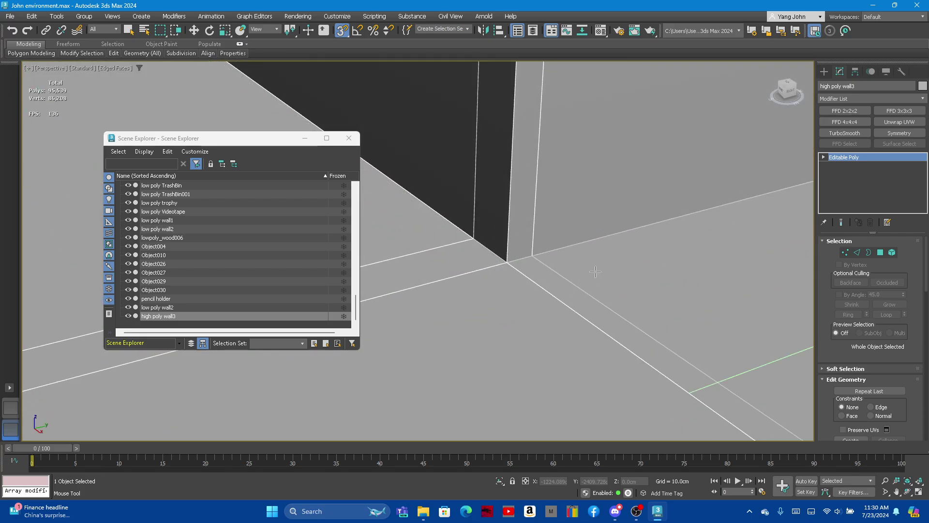
Step: Extend the cut to the corner and along the left wall base
{"action": "left_click_drag", "start_coordinate": [595, 272], "coordinate": [509, 253]}
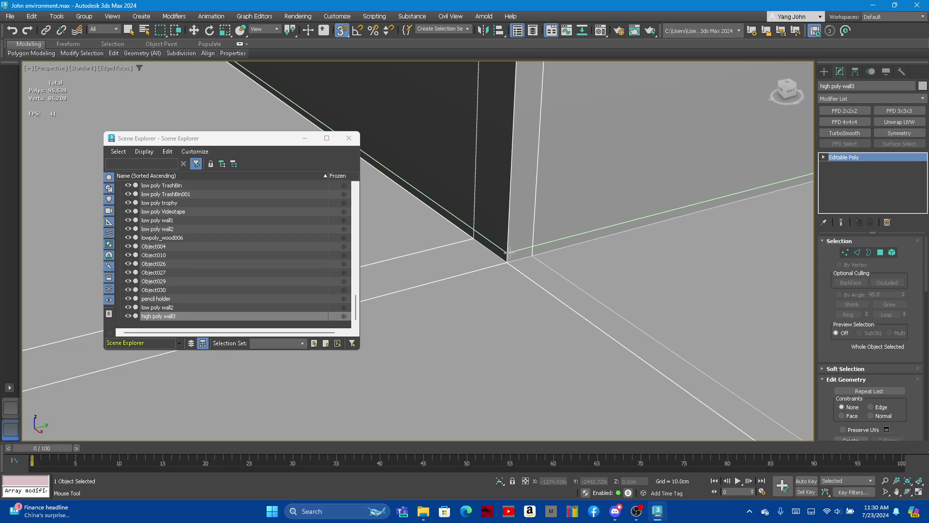
{"action": "left_click_drag", "start_coordinate": [509, 252], "coordinate": [494, 264]}
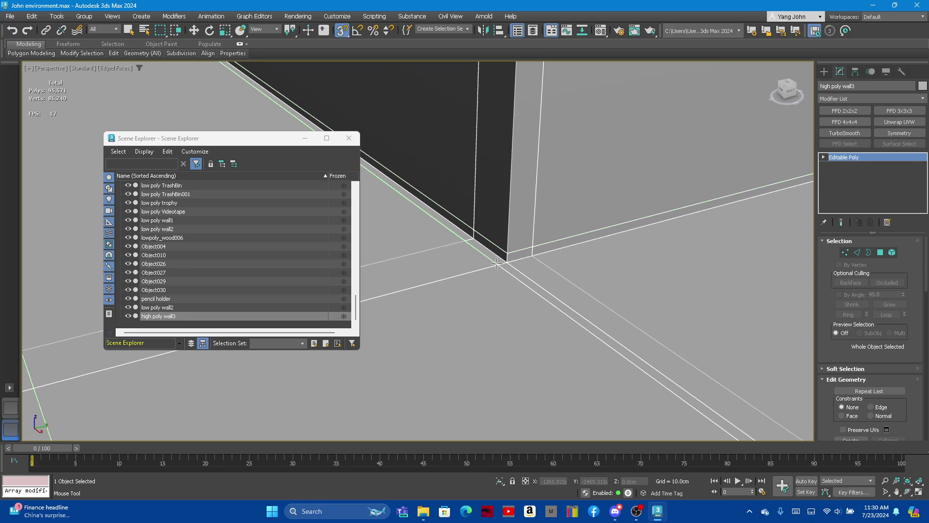
{"action": "middle_click_drag", "start_coordinate": [522, 269], "coordinate": [513, 269], "text": "alt"}
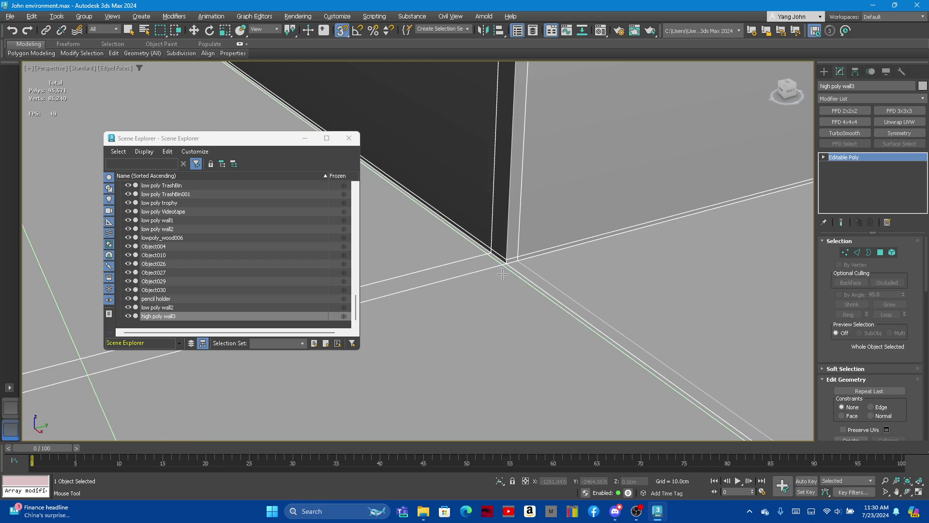
{"action": "scroll", "coordinate": [513, 268], "scroll_direction": "down", "scroll_amount": 3}
{"action": "scroll", "coordinate": [532, 270], "scroll_direction": "down", "scroll_amount": 3}
{"action": "scroll", "coordinate": [537, 270], "scroll_direction": "up", "scroll_amount": 5}
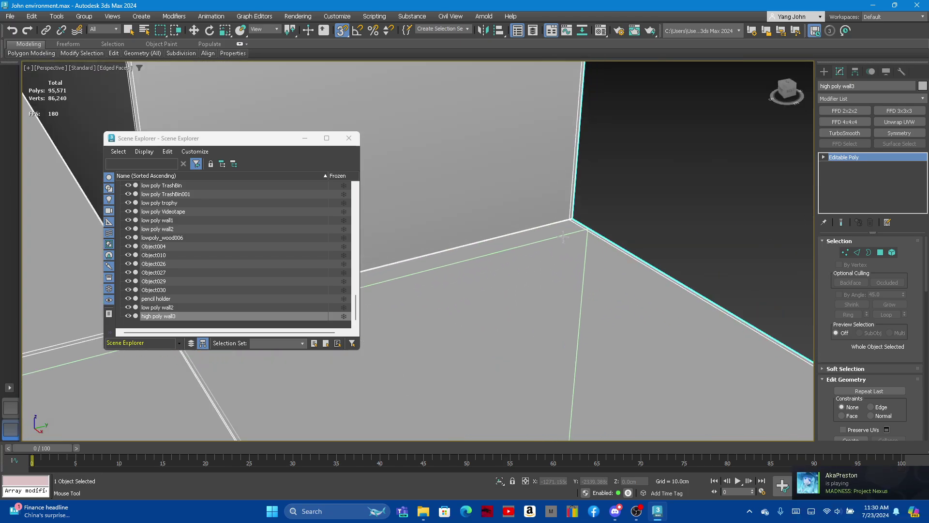
{"action": "scroll", "coordinate": [620, 212], "scroll_direction": "up", "scroll_amount": 3}
{"action": "scroll", "coordinate": [616, 209], "scroll_direction": "down", "scroll_amount": 2}
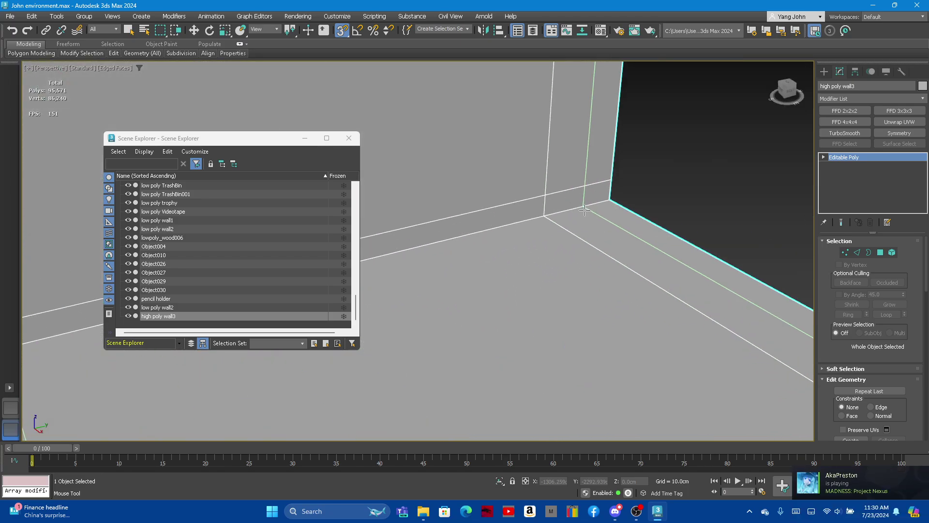
{"action": "scroll", "coordinate": [469, 262], "scroll_direction": "down", "scroll_amount": 4}
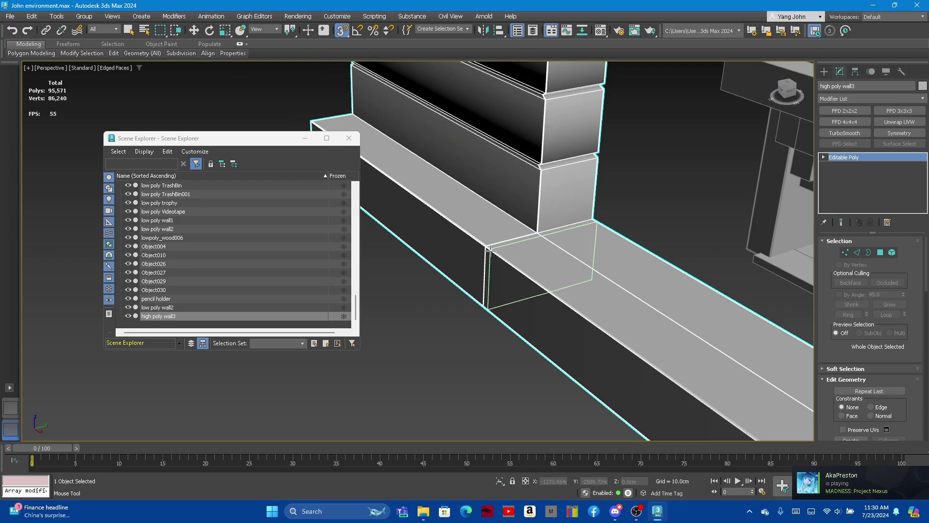
{"action": "scroll", "coordinate": [472, 254], "scroll_direction": "up", "scroll_amount": 3}
{"action": "scroll", "coordinate": [483, 229], "scroll_direction": "up", "scroll_amount": 3}
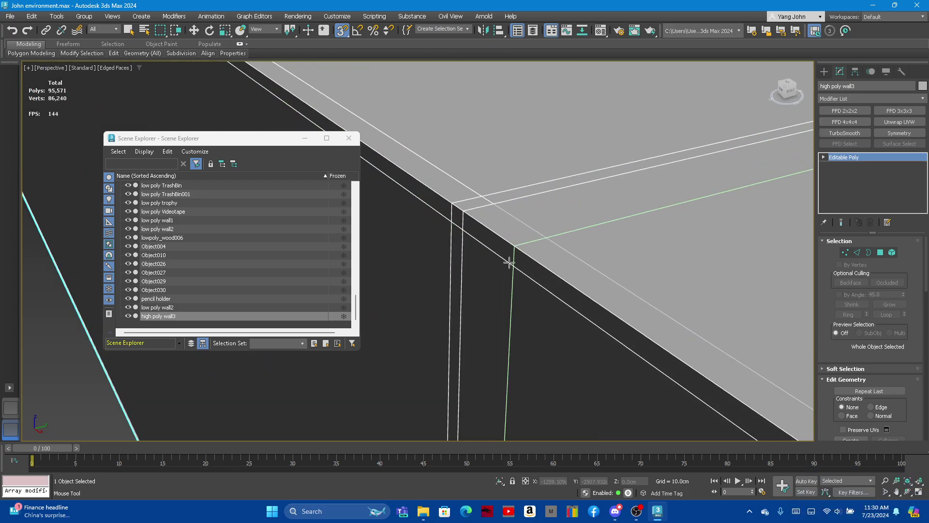
{"action": "scroll", "coordinate": [503, 252], "scroll_direction": "down", "scroll_amount": 2}
{"action": "scroll", "coordinate": [495, 236], "scroll_direction": "down", "scroll_amount": 3}
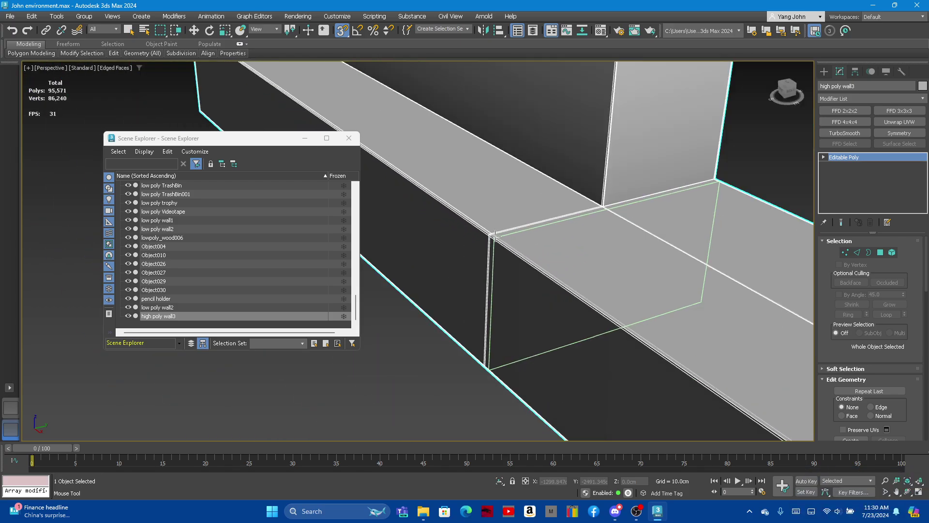
Step: Switch high poly wall3 to Edge sub-object mode with the Move tool active
{"action": "scroll", "coordinate": [495, 235], "scroll_direction": "up", "scroll_amount": 3}
{"action": "key", "text": "w"}
{"action": "right_click", "coordinate": [485, 232]}
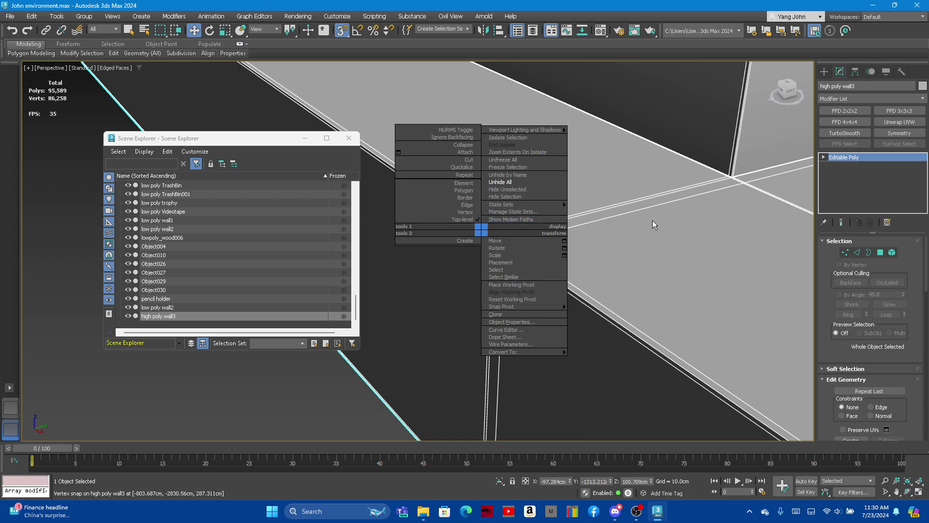
{"action": "scroll", "coordinate": [503, 245], "scroll_direction": "up", "scroll_amount": 3}
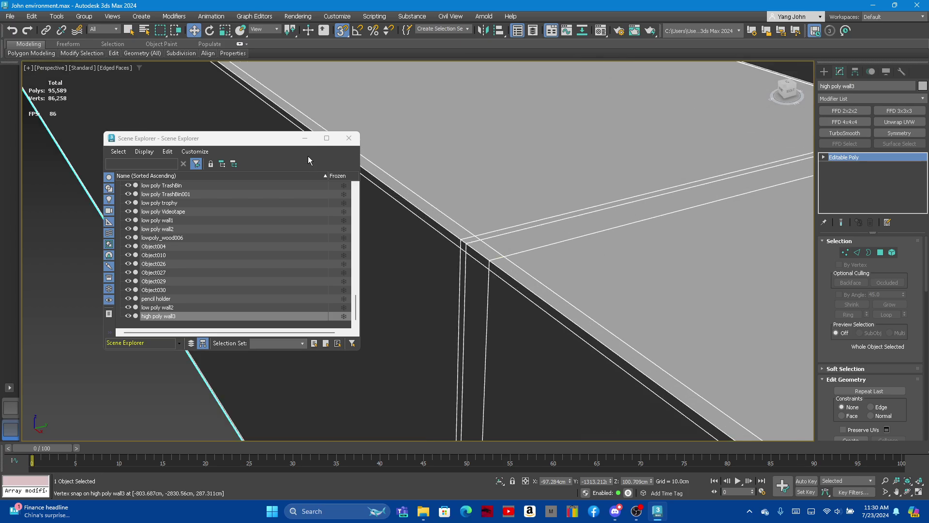
{"action": "left_click", "coordinate": [857, 253]}
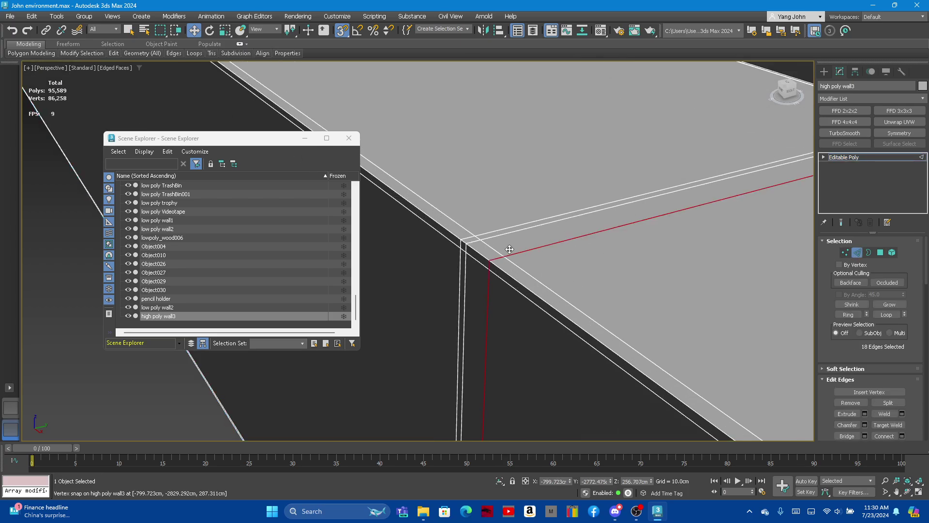
{"action": "scroll", "coordinate": [629, 242], "scroll_direction": "down", "scroll_amount": 3}
{"action": "scroll", "coordinate": [578, 312], "scroll_direction": "up", "scroll_amount": 2}
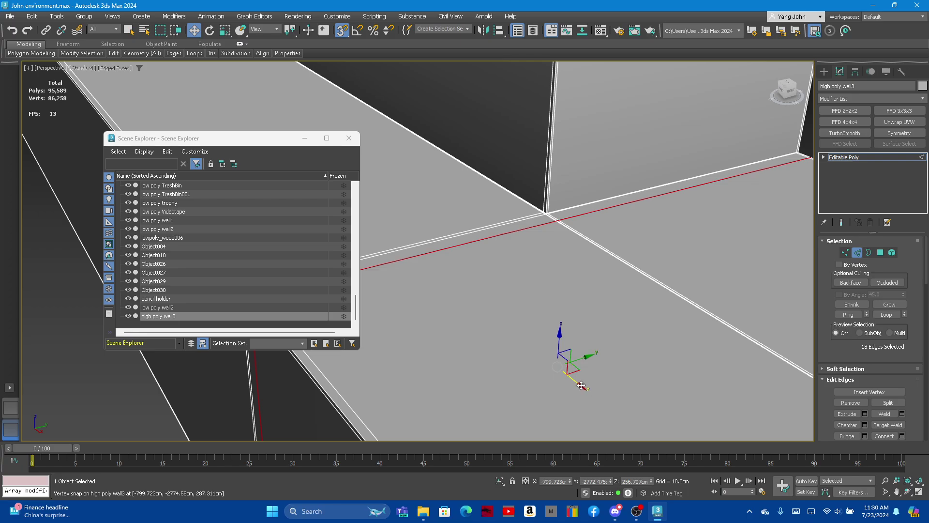
Step: Move the 18 selected corner edges into line with low poly wall2's corner
{"action": "left_click_drag", "start_coordinate": [581, 386], "coordinate": [552, 346]}
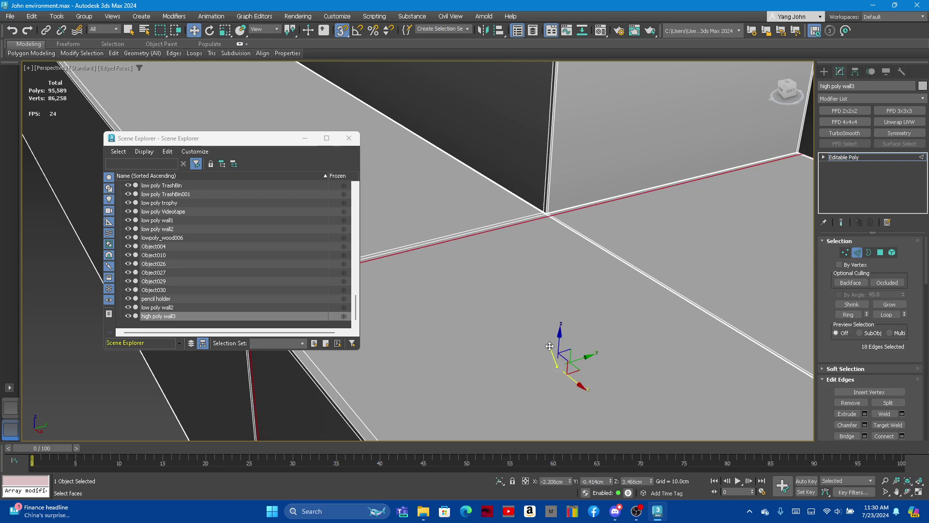
{"action": "mouse_move", "coordinate": [518, 216]}
{"action": "middle_mouse_down", "text": "alt"}
{"action": "mouse_move", "coordinate": [633, 226]}
{"action": "mouse_move", "coordinate": [618, 263]}
{"action": "mouse_move", "coordinate": [638, 324]}
{"action": "middle_mouse_up", "text": "alt"}
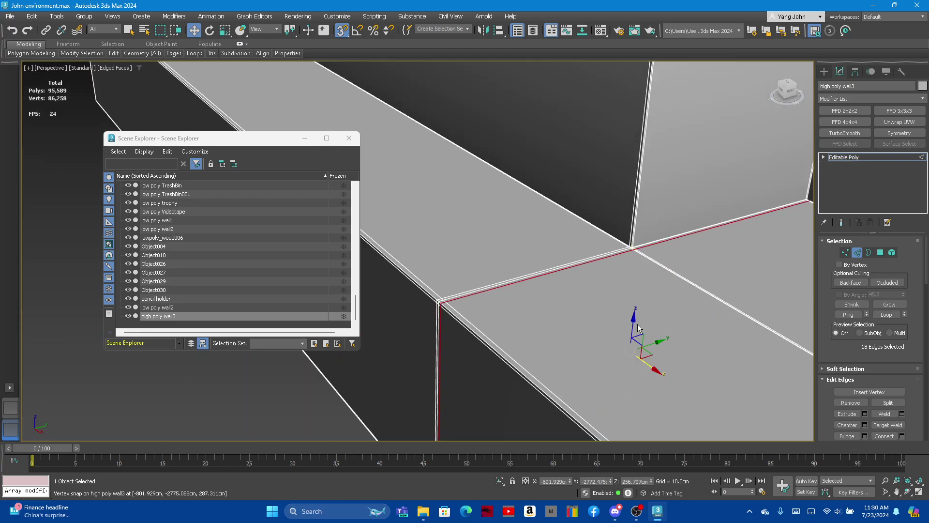
{"action": "left_click_drag", "start_coordinate": [653, 366], "coordinate": [639, 341]}
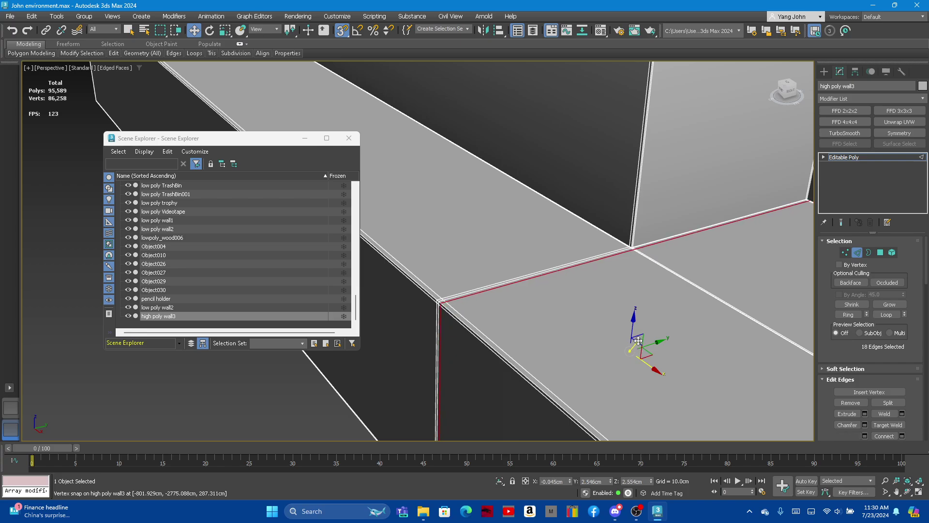
{"action": "scroll", "coordinate": [639, 264], "scroll_direction": "up", "scroll_amount": 4}
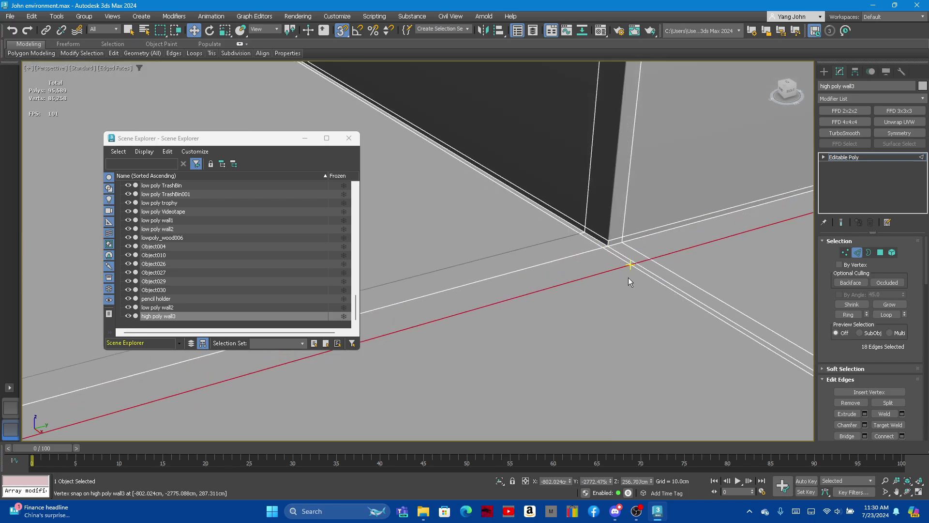
{"action": "scroll", "coordinate": [630, 252], "scroll_direction": "up", "scroll_amount": 2}
{"action": "mouse_move", "coordinate": [633, 235]}
{"action": "middle_mouse_down", "text": "alt"}
{"action": "mouse_move", "coordinate": [634, 371]}
{"action": "mouse_move", "coordinate": [648, 403]}
{"action": "middle_mouse_up", "text": "alt"}
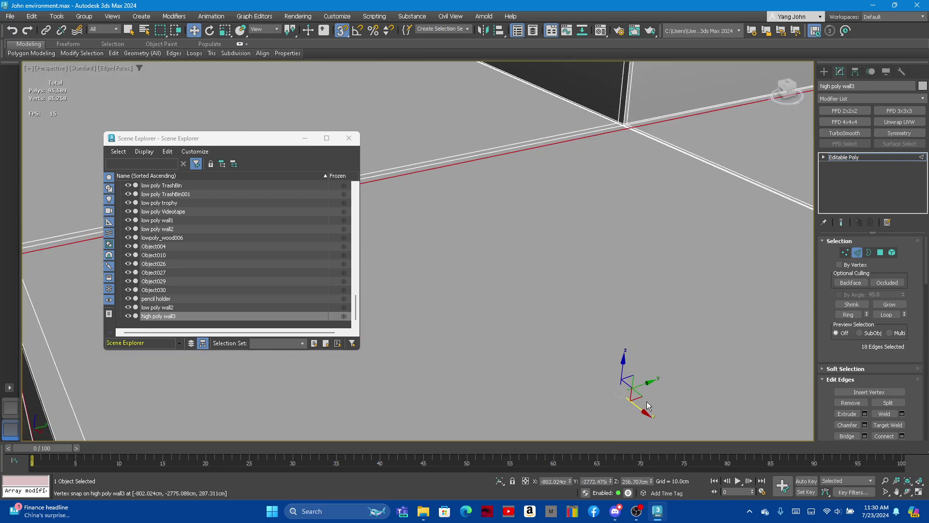
{"action": "left_click_drag", "start_coordinate": [646, 413], "coordinate": [628, 376]}
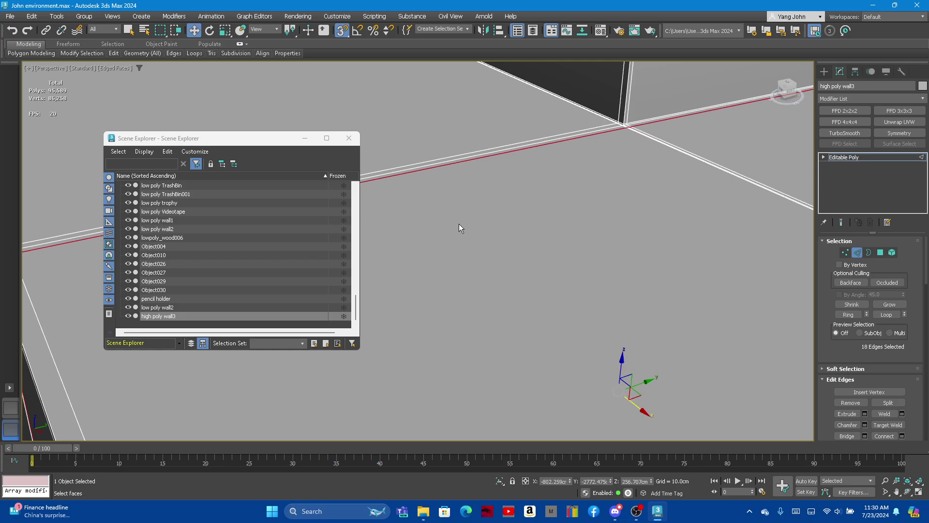
{"action": "scroll", "coordinate": [705, 183], "scroll_direction": "down", "scroll_amount": 4}
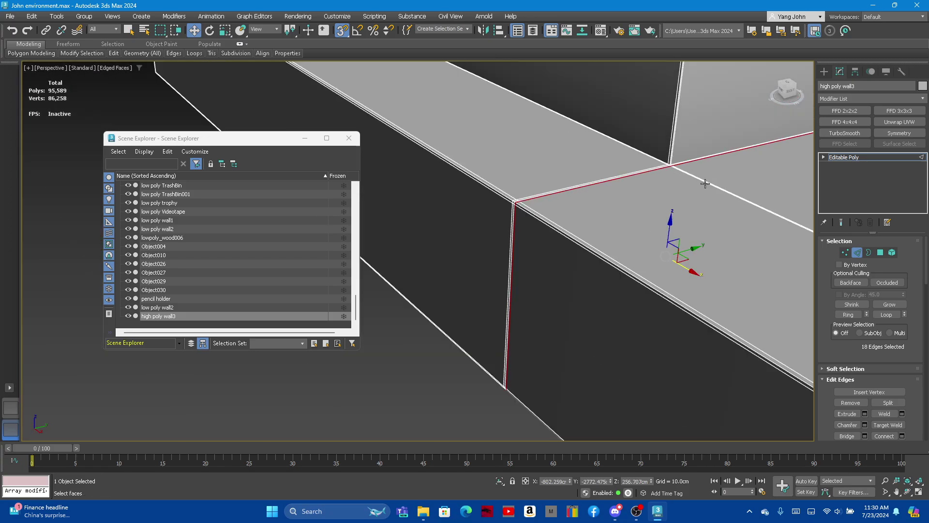
Step: Clear the edge selection and orbit in close to inspect the slatted wall corner
{"action": "left_click", "coordinate": [449, 396]}
{"action": "scroll", "coordinate": [521, 190], "scroll_direction": "up", "scroll_amount": 3}
{"action": "scroll", "coordinate": [428, 221], "scroll_direction": "up", "scroll_amount": 2}
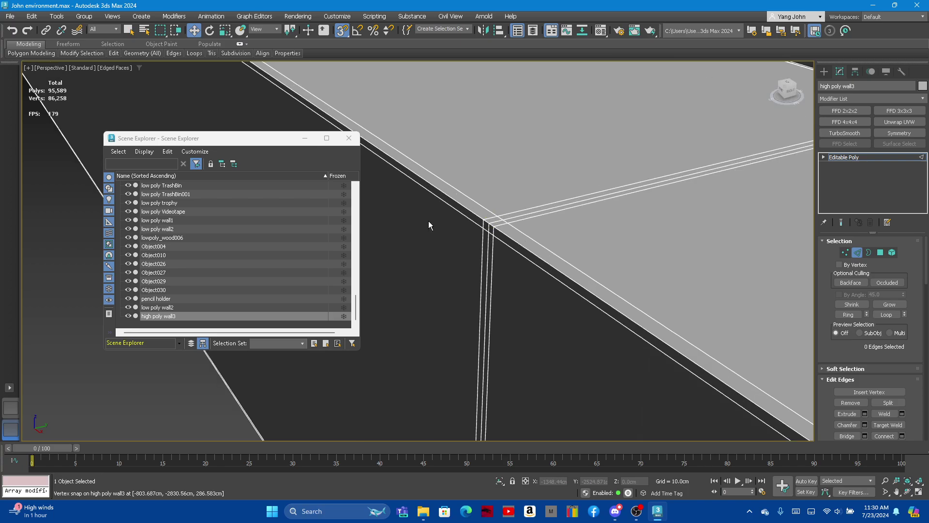
{"action": "scroll", "coordinate": [429, 222], "scroll_direction": "down", "scroll_amount": 2}
{"action": "scroll", "coordinate": [547, 227], "scroll_direction": "down", "scroll_amount": 3}
{"action": "middle_click_drag", "start_coordinate": [572, 222], "coordinate": [632, 189], "text": "alt"}
{"action": "scroll", "coordinate": [631, 190], "scroll_direction": "down", "scroll_amount": 5}
{"action": "scroll", "coordinate": [475, 300], "scroll_direction": "up", "scroll_amount": 5}
{"action": "scroll", "coordinate": [475, 301], "scroll_direction": "down", "scroll_amount": 3}
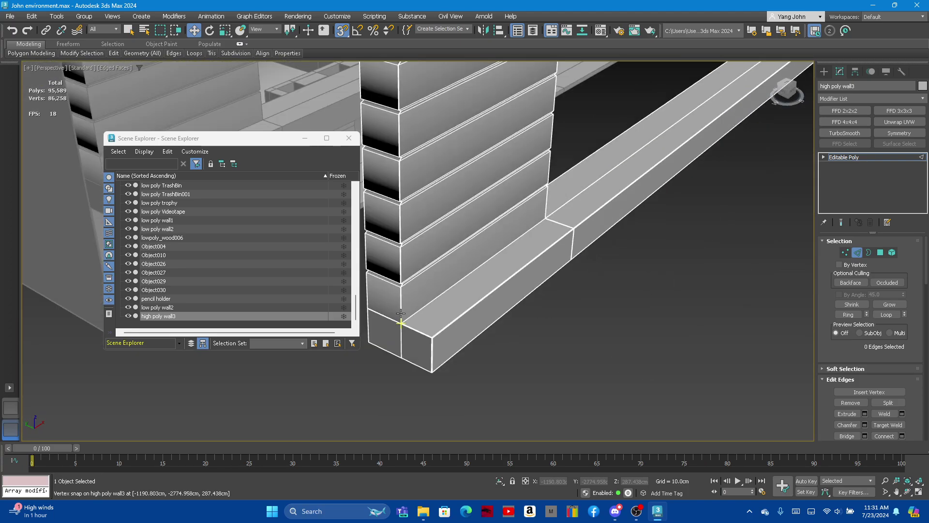
{"action": "scroll", "coordinate": [436, 329], "scroll_direction": "up", "scroll_amount": 3}
{"action": "scroll", "coordinate": [399, 358], "scroll_direction": "up", "scroll_amount": 2}
{"action": "scroll", "coordinate": [425, 336], "scroll_direction": "up", "scroll_amount": 2}
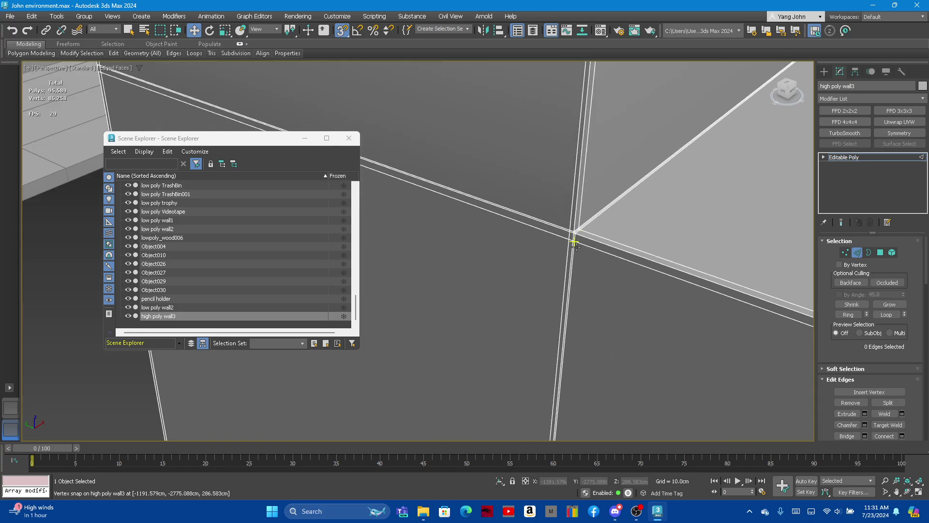
{"action": "scroll", "coordinate": [579, 234], "scroll_direction": "up", "scroll_amount": 2}
{"action": "scroll", "coordinate": [574, 253], "scroll_direction": "up", "scroll_amount": 2}
{"action": "scroll", "coordinate": [551, 237], "scroll_direction": "down", "scroll_amount": 10}
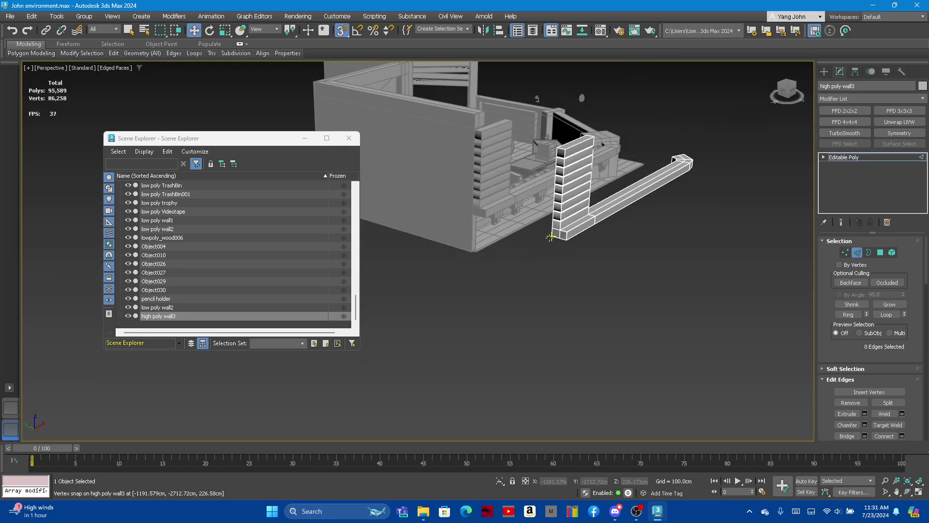
{"action": "middle_click_drag", "start_coordinate": [567, 241], "coordinate": [556, 242], "text": "alt"}
{"action": "scroll", "coordinate": [557, 242], "scroll_direction": "up", "scroll_amount": 3}
{"action": "scroll", "coordinate": [557, 242], "scroll_direction": "up", "scroll_amount": 5}
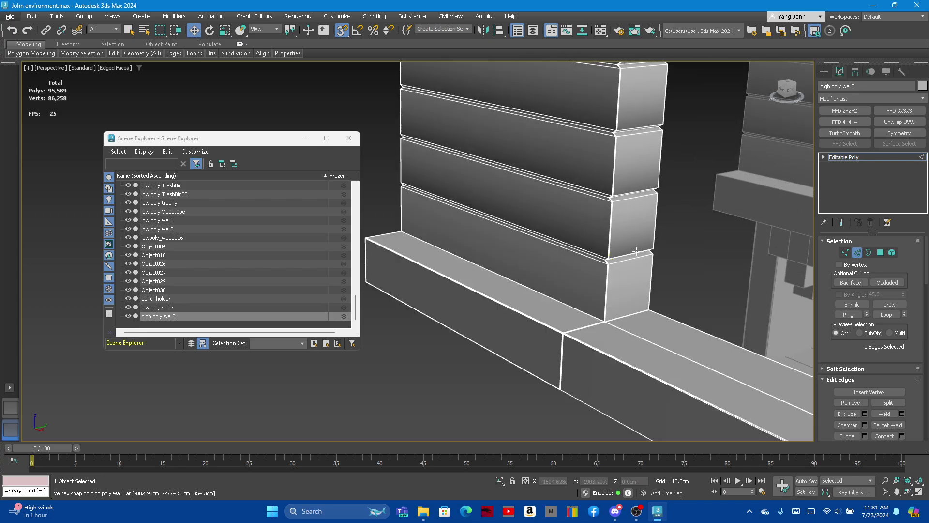
{"action": "left_click", "coordinate": [844, 133]}
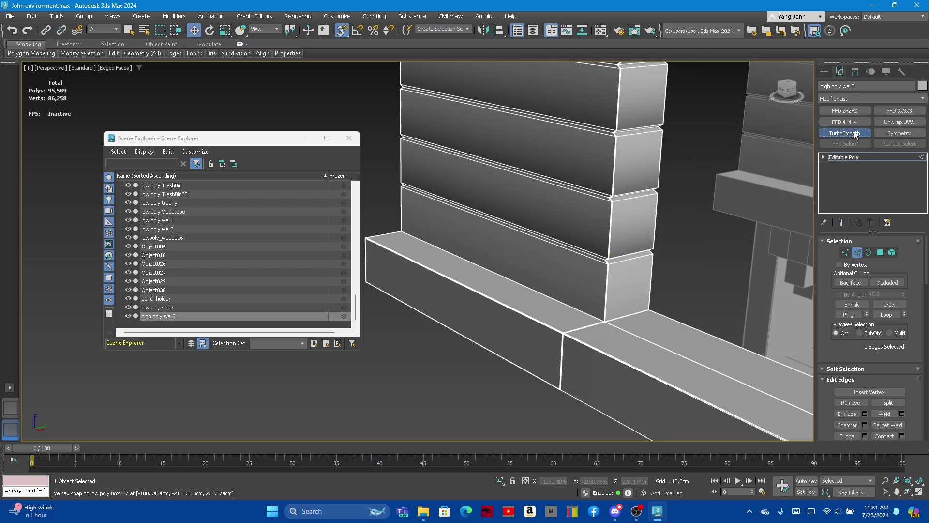
{"action": "middle_click_drag", "start_coordinate": [613, 352], "coordinate": [595, 357], "text": "alt"}
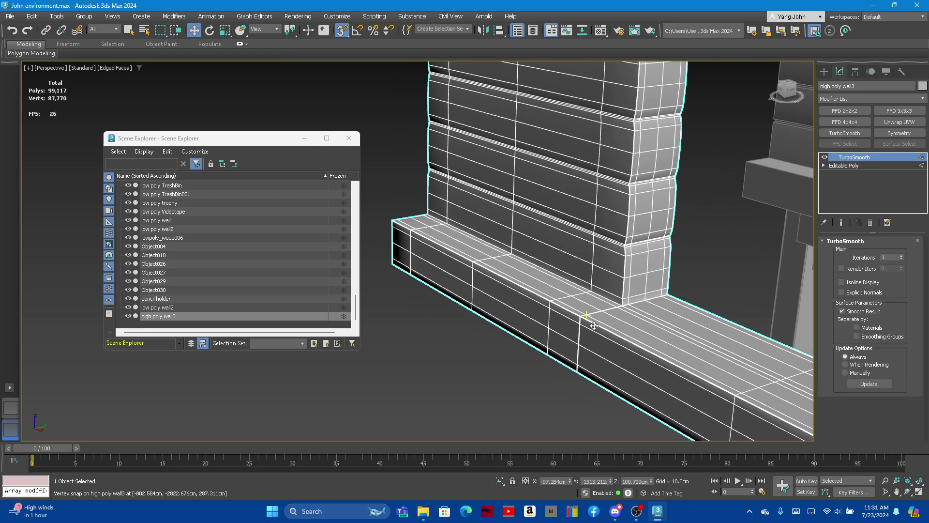
{"action": "key", "text": "F4"}
{"action": "scroll", "coordinate": [634, 307], "scroll_direction": "up", "scroll_amount": 2}
{"action": "scroll", "coordinate": [623, 295], "scroll_direction": "down", "scroll_amount": 5}
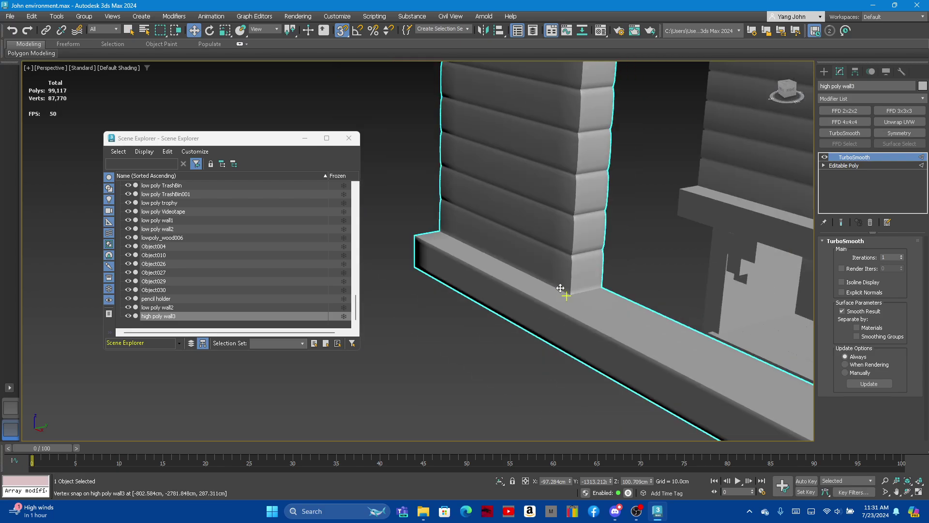
{"action": "scroll", "coordinate": [561, 286], "scroll_direction": "down", "scroll_amount": 3}
{"action": "scroll", "coordinate": [556, 276], "scroll_direction": "up", "scroll_amount": 3}
{"action": "key", "text": "F4"}
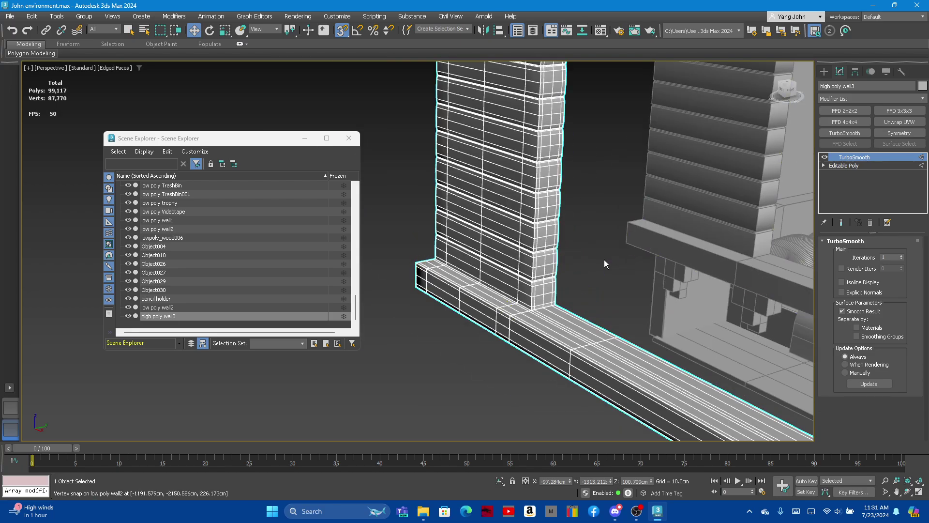
{"action": "key", "text": "ctrl+z"}
{"action": "key", "text": "2"}
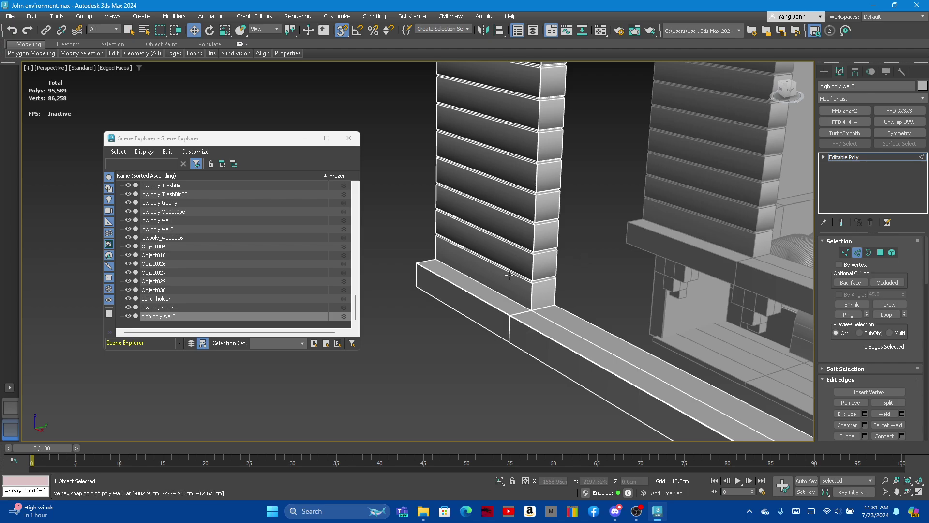
{"action": "scroll", "coordinate": [504, 330], "scroll_direction": "up", "scroll_amount": 3}
{"action": "scroll", "coordinate": [505, 330], "scroll_direction": "up", "scroll_amount": 3}
{"action": "scroll", "coordinate": [504, 330], "scroll_direction": "up", "scroll_amount": 2}
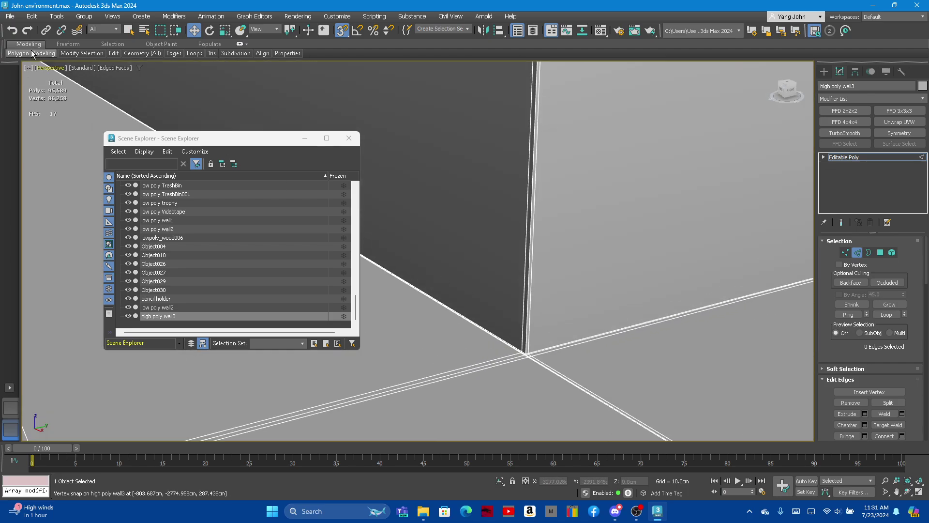
Step: Save the room scene file from the File menu
{"action": "left_click", "coordinate": [10, 16]}
{"action": "left_click", "coordinate": [24, 104]}
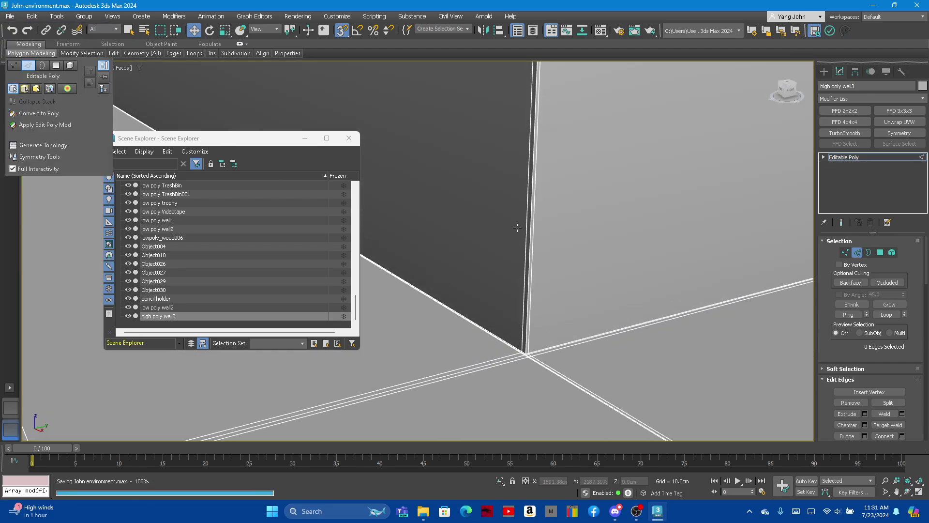
{"action": "scroll", "coordinate": [507, 213], "scroll_direction": "down", "scroll_amount": 3}
{"action": "scroll", "coordinate": [507, 213], "scroll_direction": "down", "scroll_amount": 2}
{"action": "scroll", "coordinate": [550, 190], "scroll_direction": "down", "scroll_amount": 3}
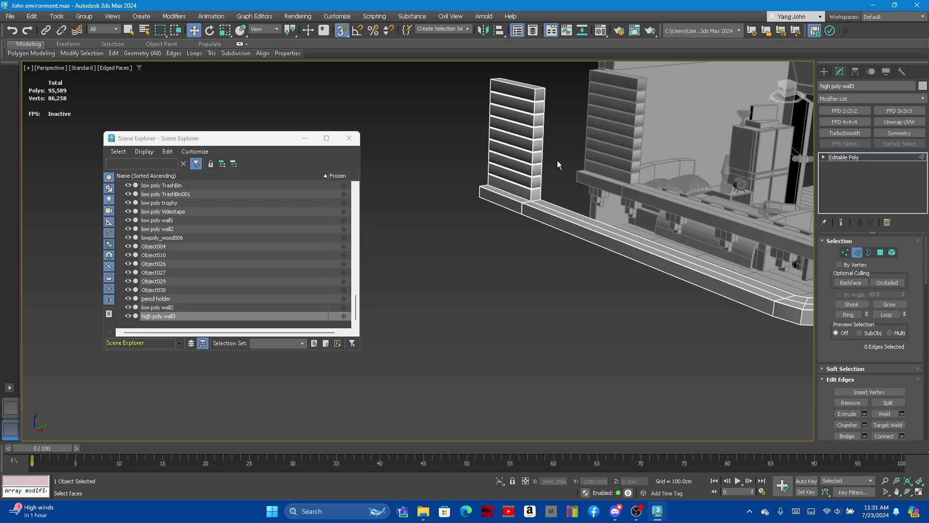
{"action": "scroll", "coordinate": [572, 346], "scroll_direction": "down", "scroll_amount": 5}
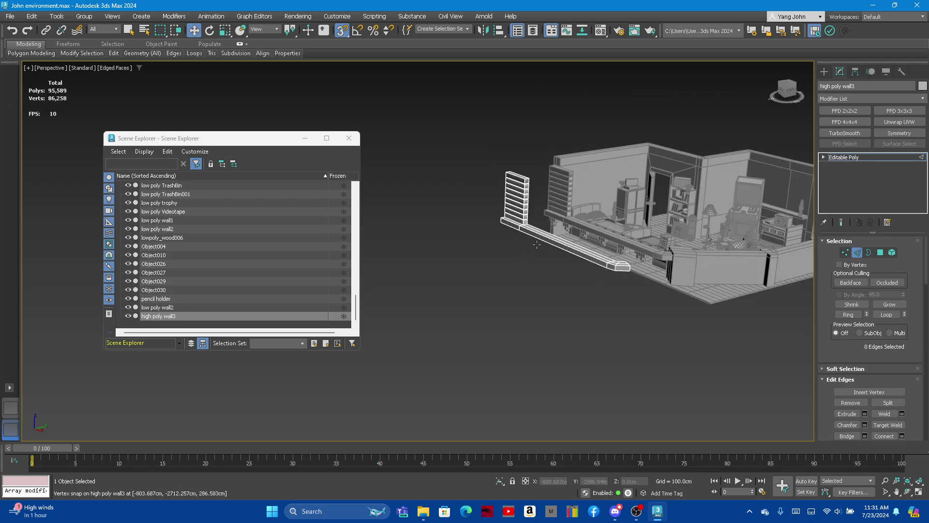
{"action": "scroll", "coordinate": [653, 291], "scroll_direction": "up", "scroll_amount": 5}
Step: Return to object level and set high poly wall3's Y position to -633.239 cm
{"action": "left_click", "coordinate": [857, 252]}
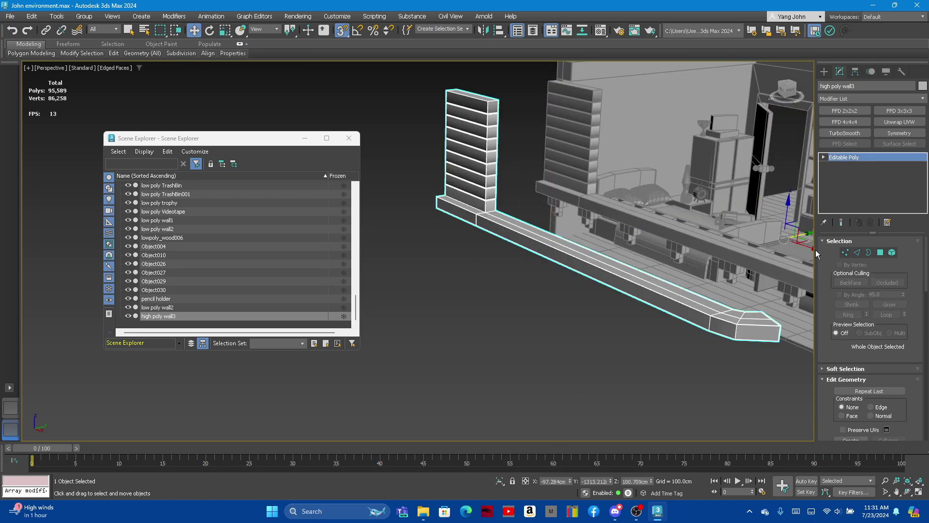
{"action": "middle_click_drag", "start_coordinate": [547, 279], "coordinate": [594, 484], "text": "alt"}
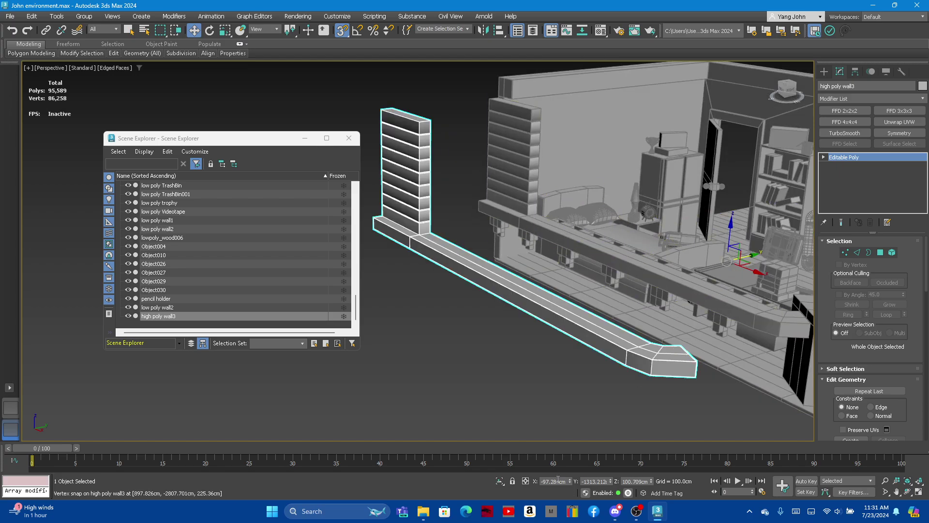
{"action": "left_click", "coordinate": [599, 482]}
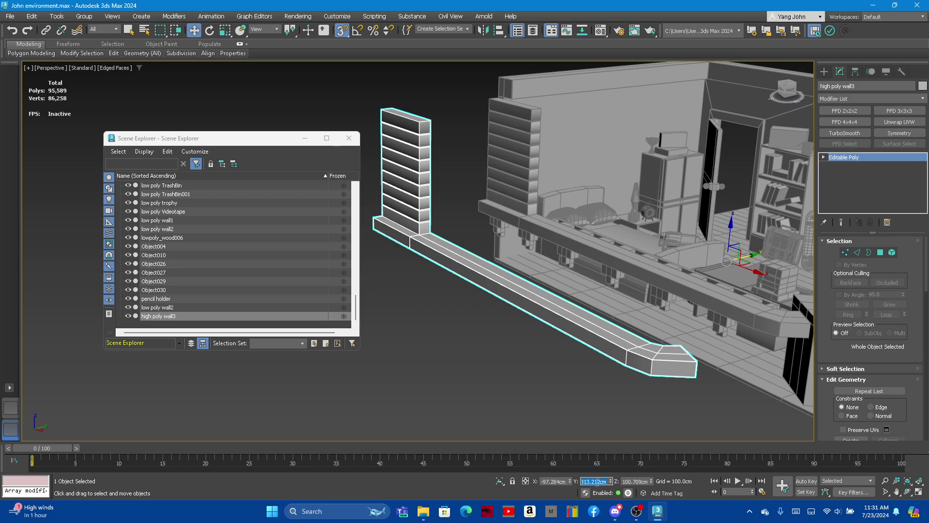
{"action": "type", "text": "33."}
{"action": "type", "text": "2"}
{"action": "key", "text": "BackSpace"}
{"action": "type", "text": "."}
{"action": "type", "text": "239"}
Step: Orbit around high poly wall3 to check its top and alignment
{"action": "scroll", "coordinate": [568, 312], "scroll_direction": "down", "scroll_amount": 5}
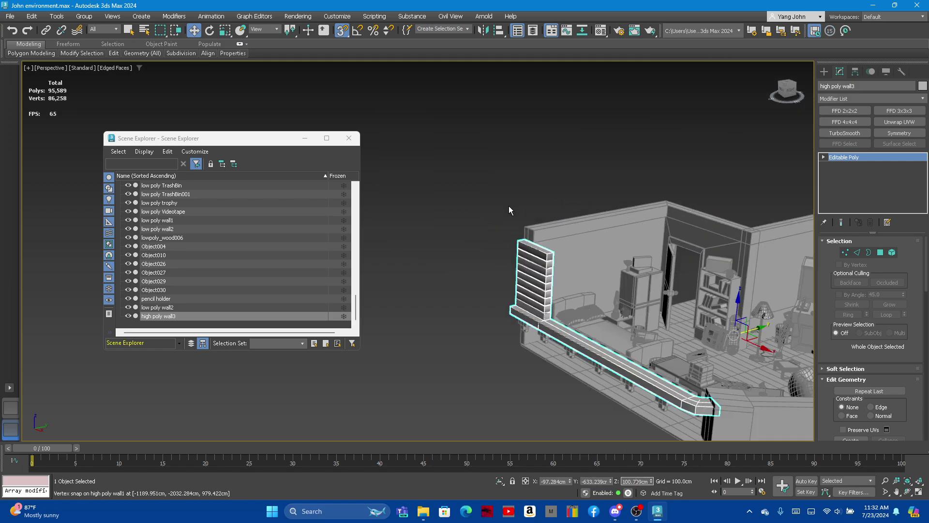
{"action": "middle_click_drag", "start_coordinate": [567, 312], "coordinate": [544, 290], "text": "alt"}
{"action": "scroll", "coordinate": [544, 290], "scroll_direction": "up", "scroll_amount": 4}
{"action": "scroll", "coordinate": [581, 281], "scroll_direction": "up", "scroll_amount": 4}
{"action": "scroll", "coordinate": [617, 273], "scroll_direction": "up", "scroll_amount": 3}
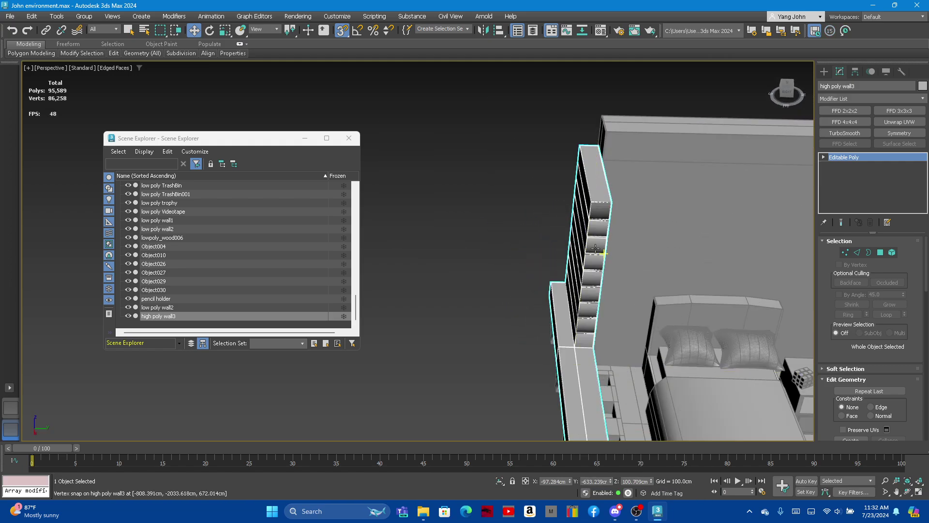
{"action": "middle_click_drag", "start_coordinate": [618, 273], "coordinate": [594, 284], "text": "alt"}
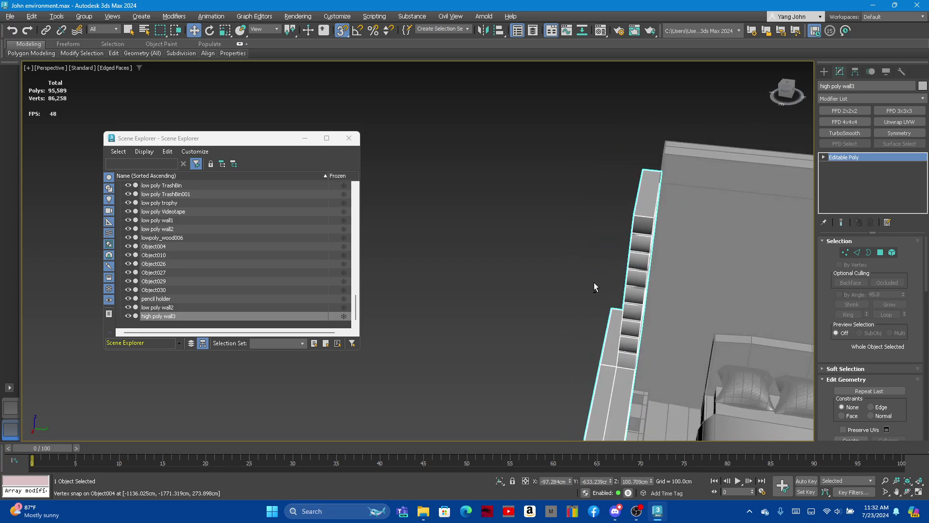
Step: Rename high poly wall3 to 'high poly wall2' in the Scene Explorer
{"action": "left_click", "coordinate": [176, 316]}
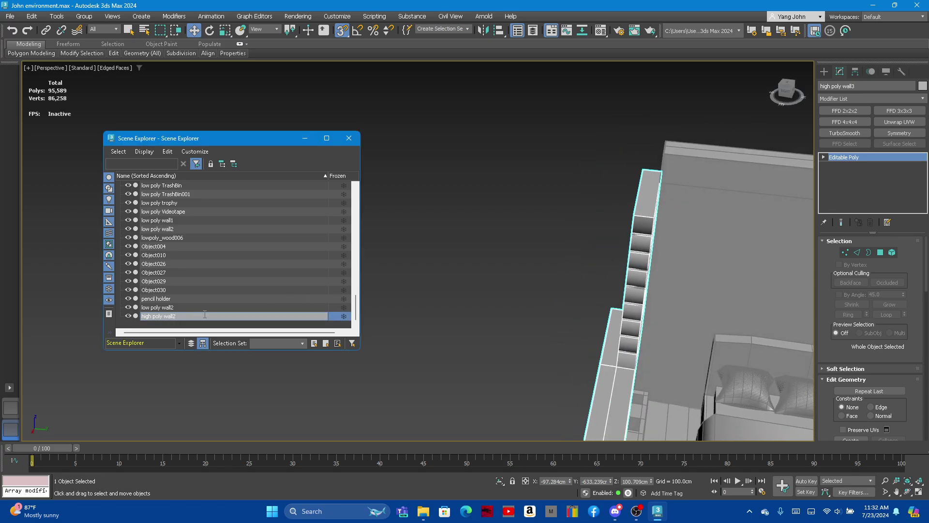
{"action": "key", "text": "Return"}
{"action": "left_click", "coordinate": [611, 347]}
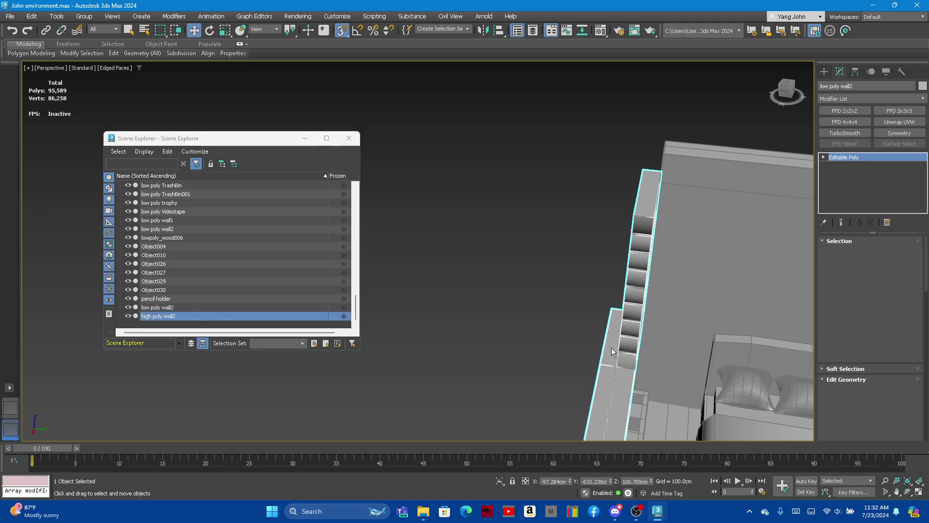
{"action": "scroll", "coordinate": [611, 224], "scroll_direction": "down", "scroll_amount": 5}
Step: Save the room scene again and orbit to view the room from the front
{"action": "left_click", "coordinate": [10, 16]}
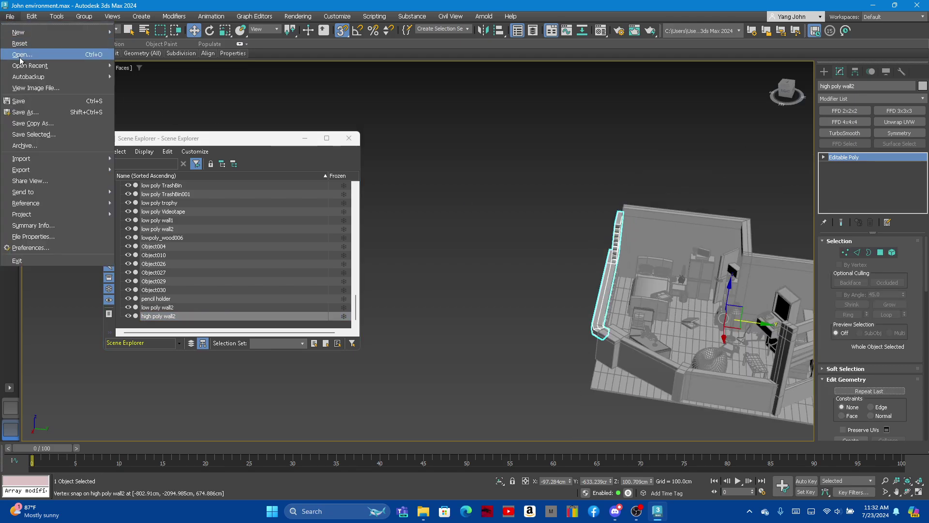
{"action": "left_click", "coordinate": [18, 100]}
{"action": "scroll", "coordinate": [568, 283], "scroll_direction": "down", "scroll_amount": 2}
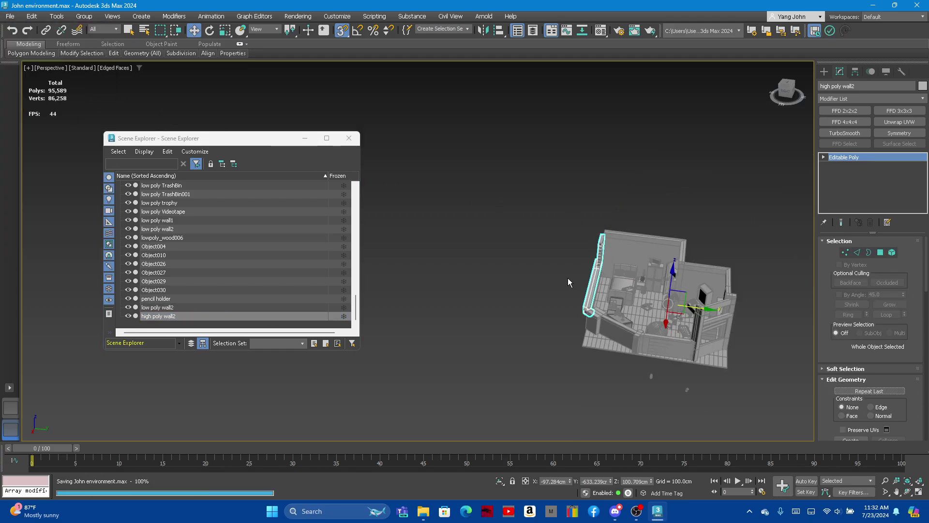
{"action": "scroll", "coordinate": [568, 282], "scroll_direction": "up", "scroll_amount": 3}
{"action": "mouse_move", "coordinate": [568, 283]}
{"action": "middle_mouse_down", "text": "alt"}
{"action": "mouse_move", "coordinate": [632, 291]}
{"action": "mouse_move", "coordinate": [610, 245]}
{"action": "middle_mouse_up", "text": "alt"}
{"action": "scroll", "coordinate": [619, 271], "scroll_direction": "down", "scroll_amount": 2}
{"action": "scroll", "coordinate": [610, 244], "scroll_direction": "up", "scroll_amount": 3}
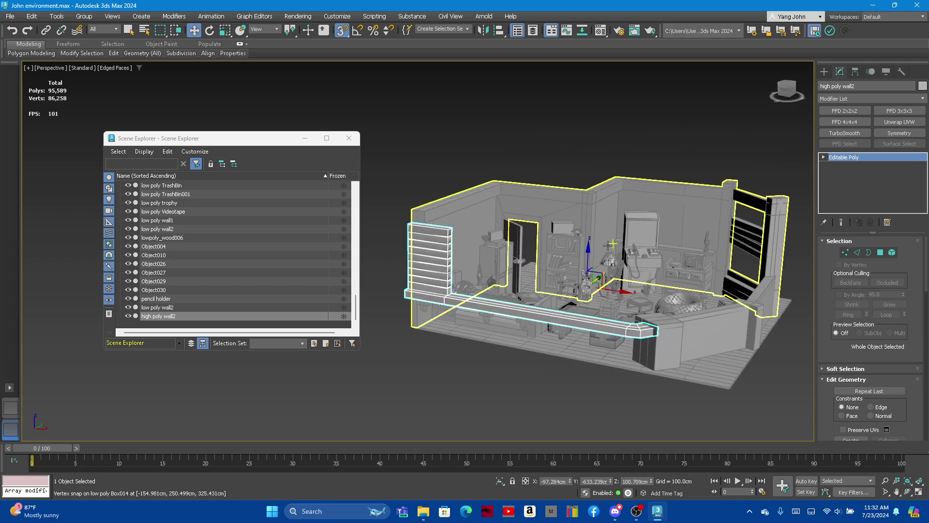